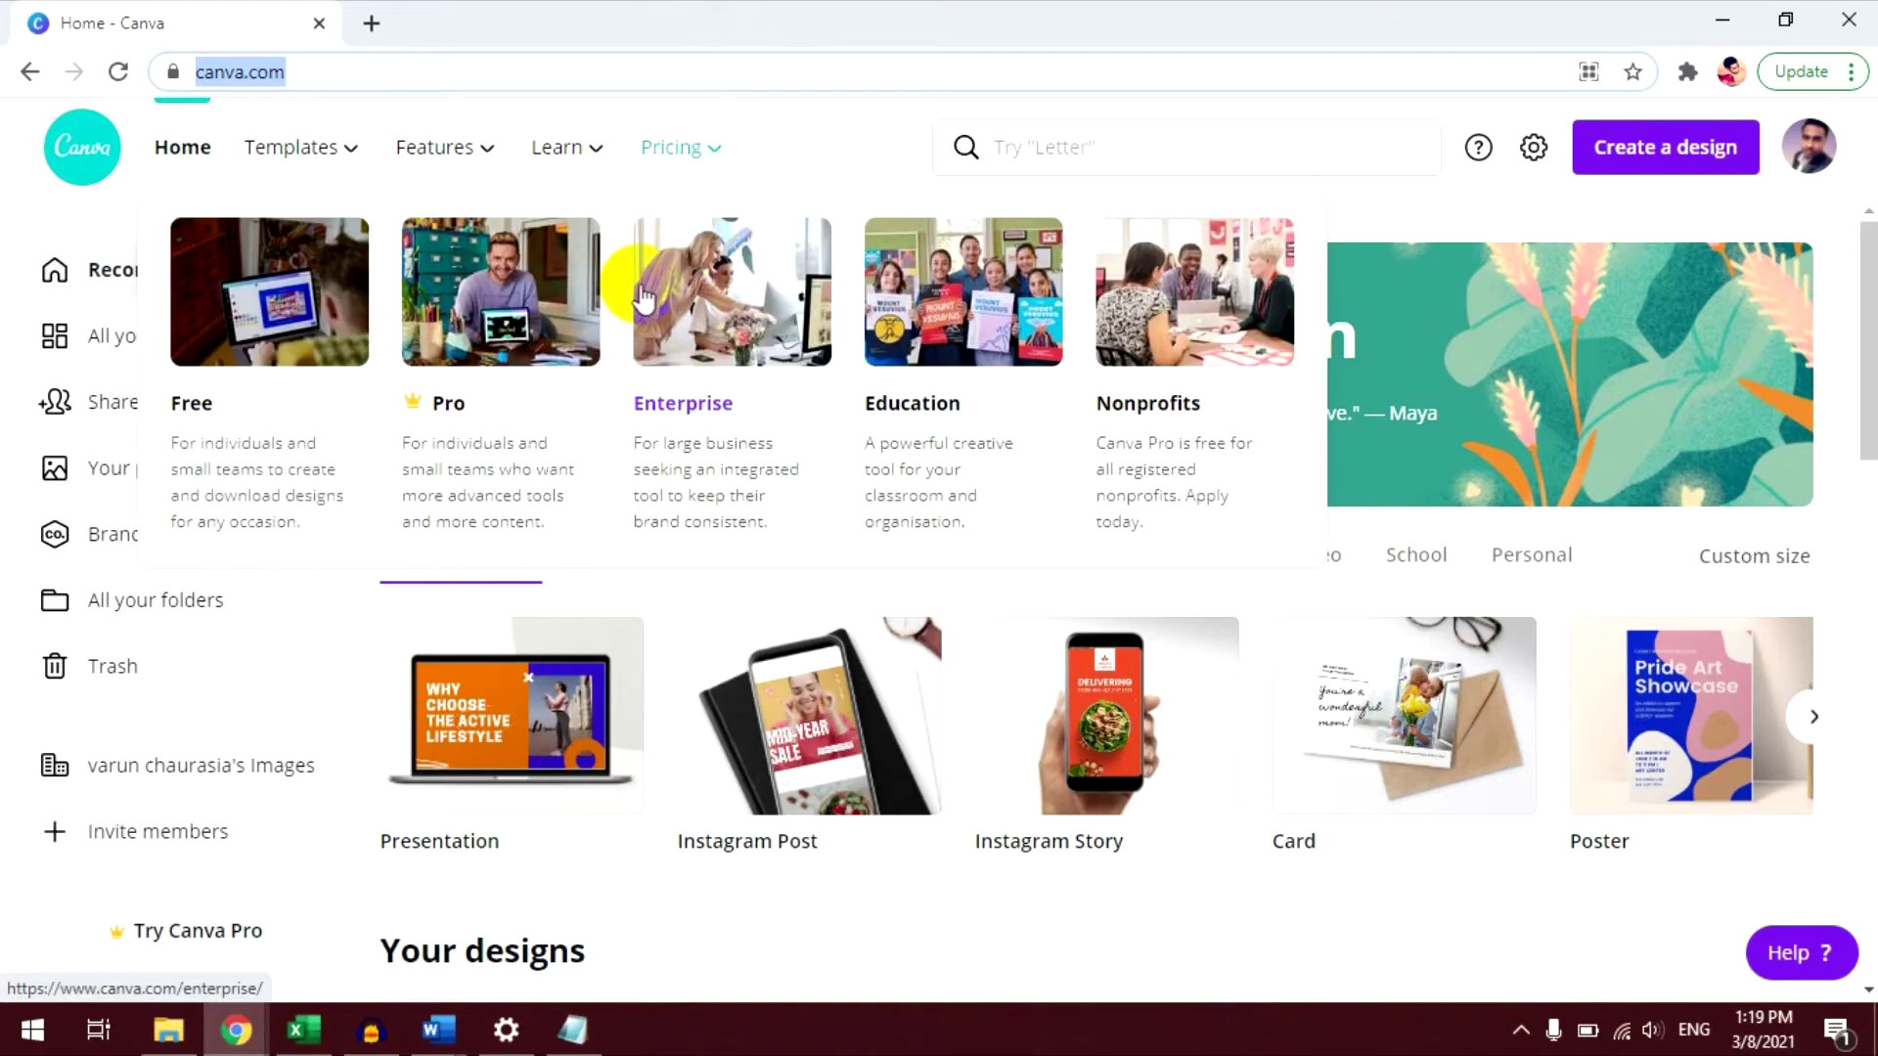
Step: Search the Canva home page for 'Youtube thum' and open the YouTube Thumbnail results
{"action": "left_click", "coordinate": [1064, 144]}
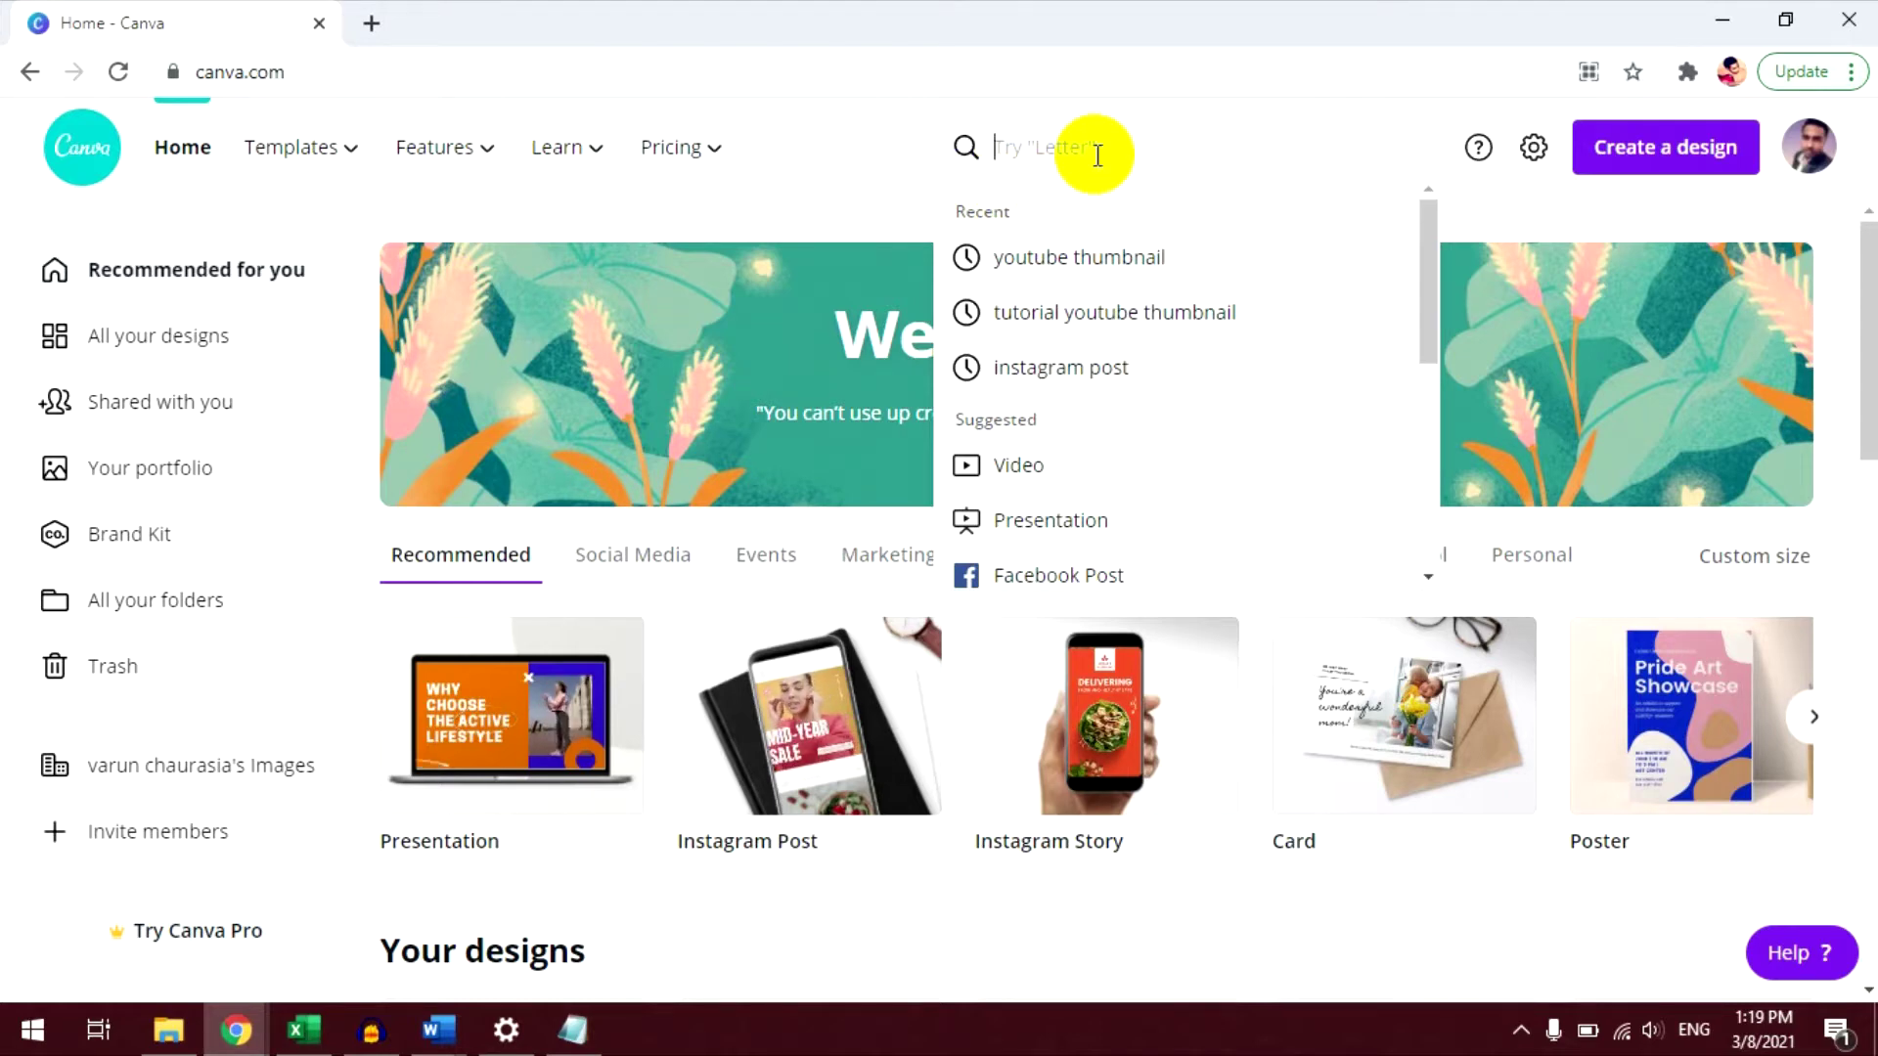
{"action": "type", "text": "Youtube"}
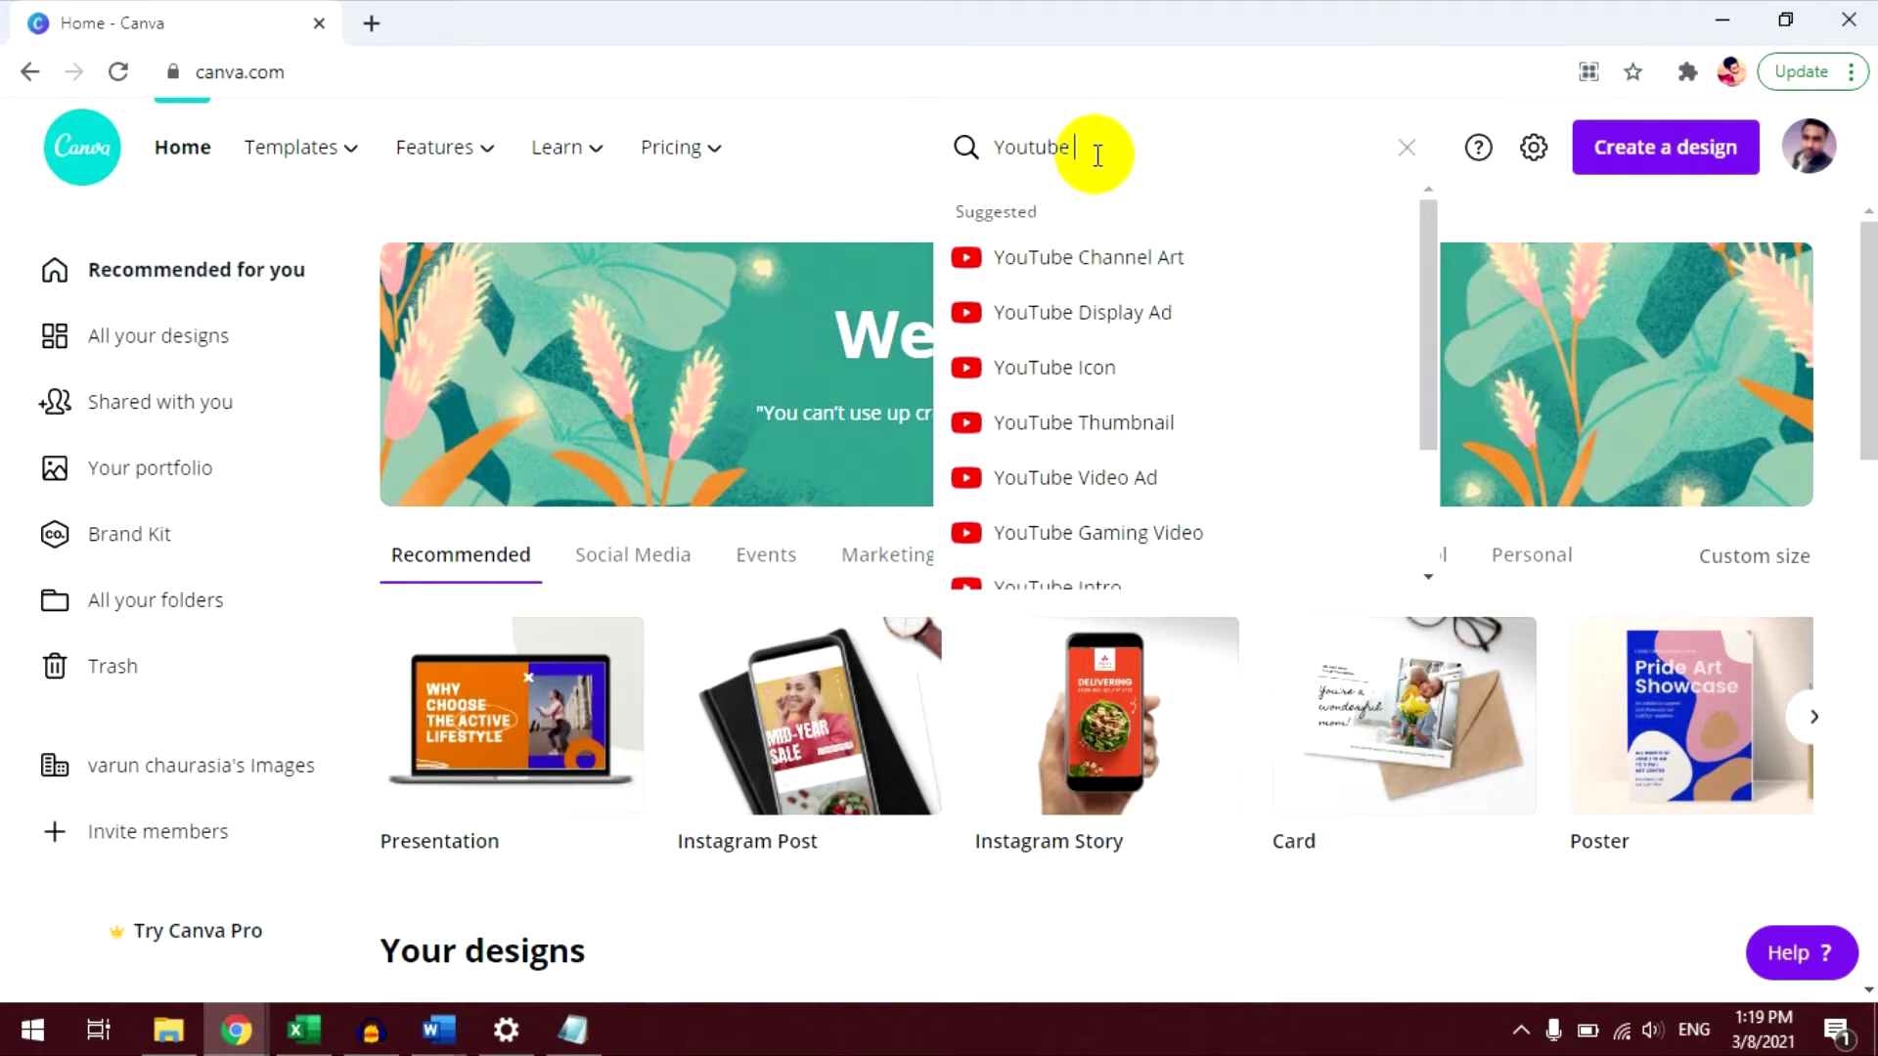
{"action": "mouse_move", "coordinate": [1082, 422]}
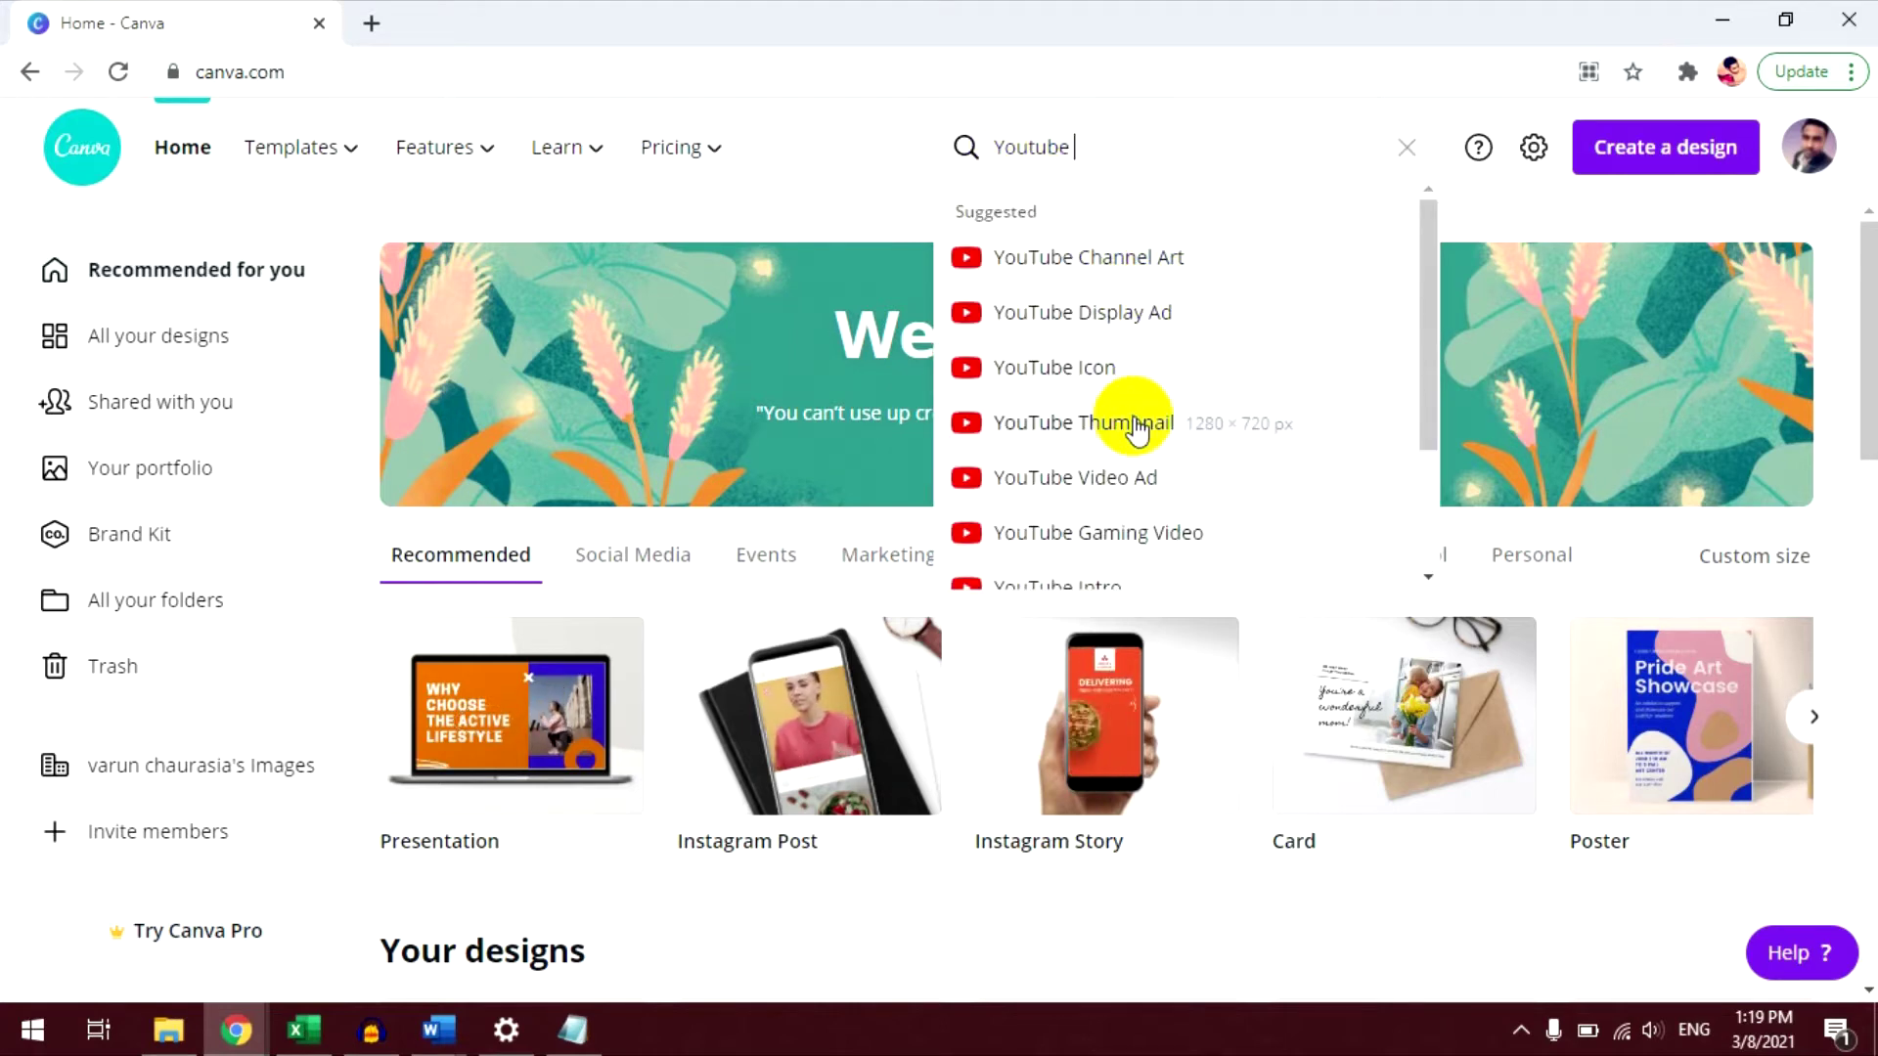
{"action": "type", "text": " thum"}
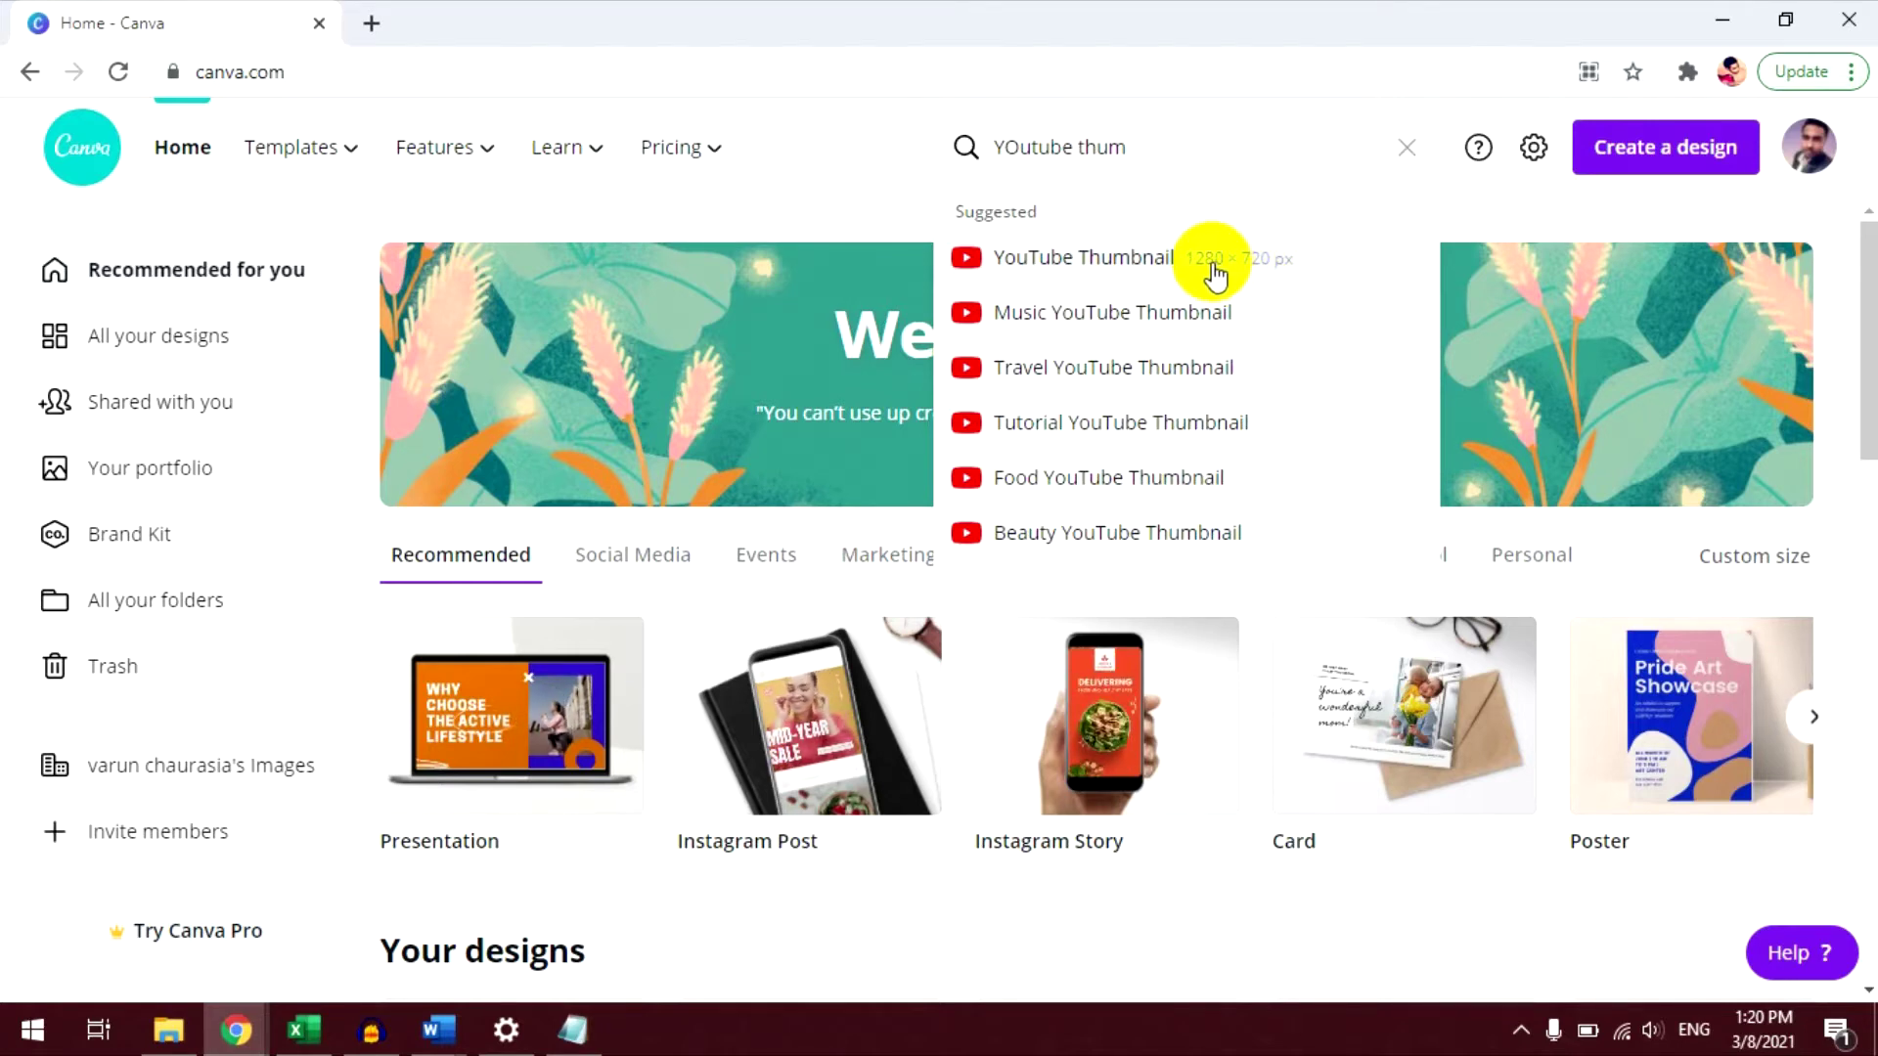
{"action": "left_click", "coordinate": [1218, 274]}
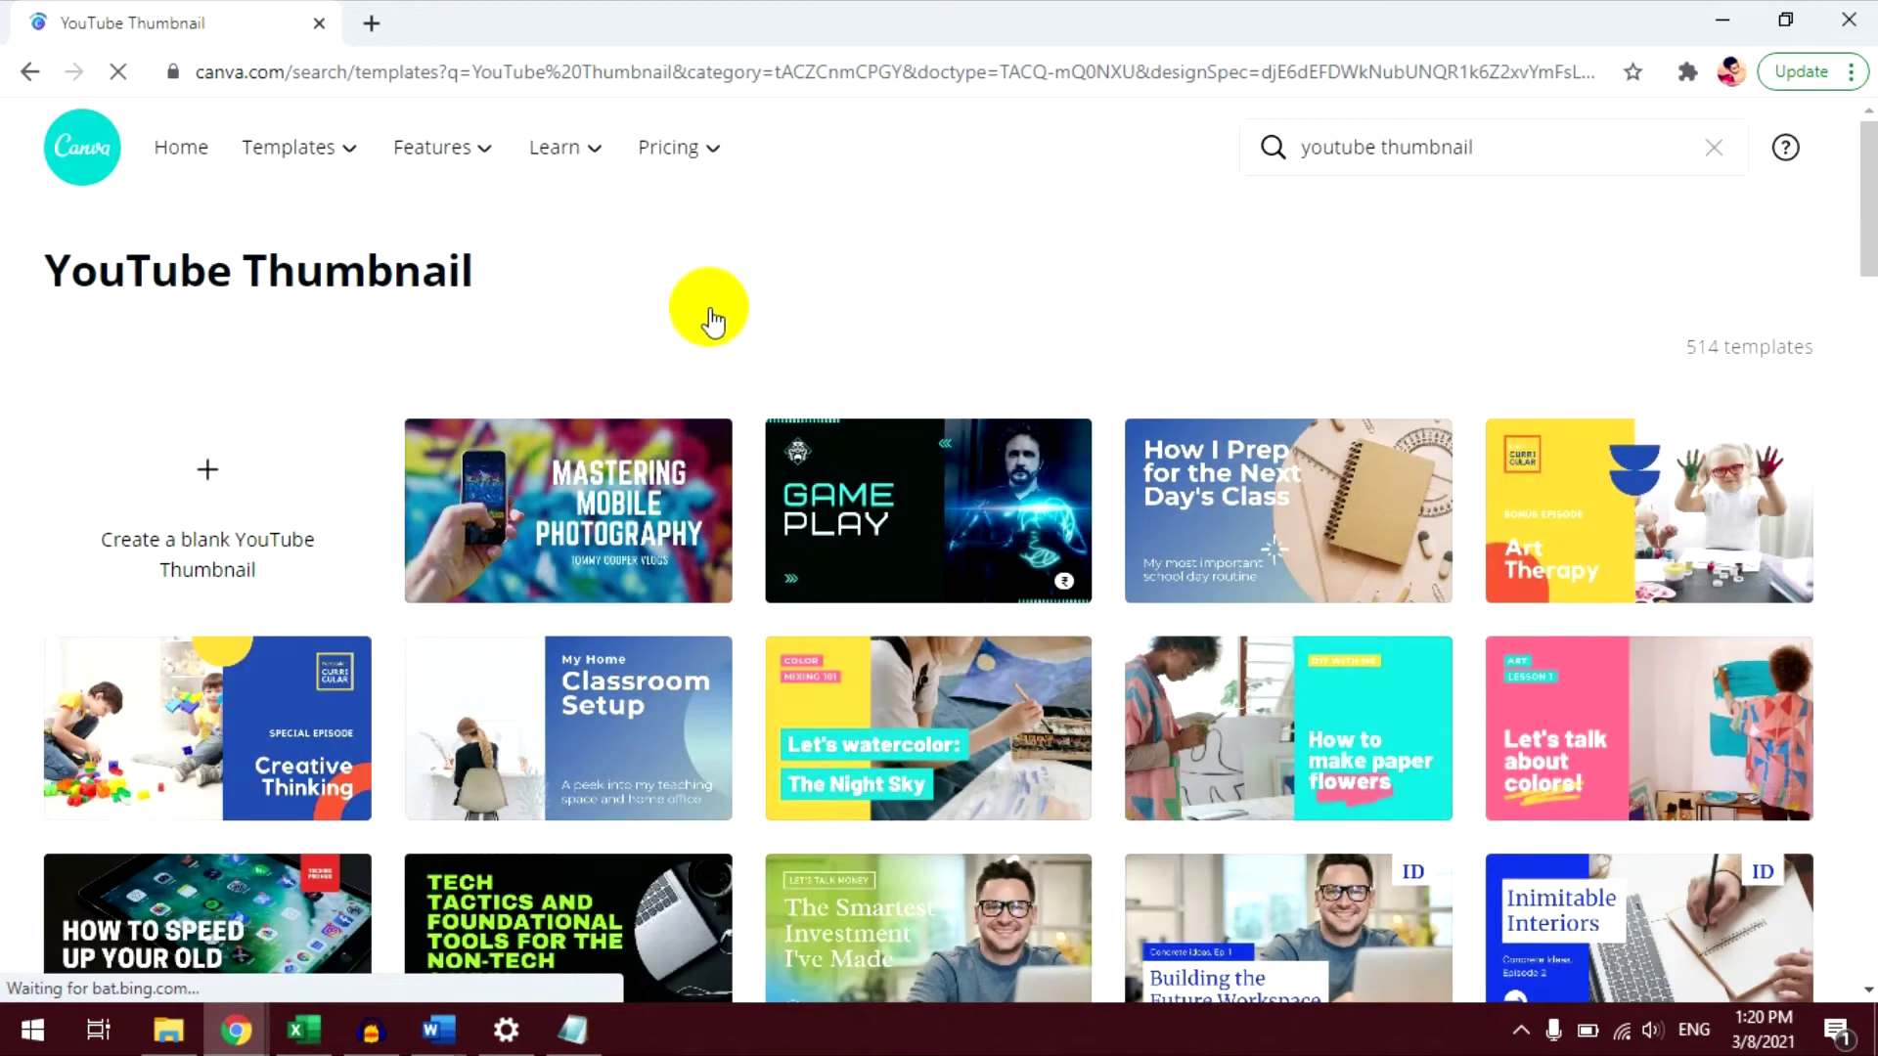
Step: Scroll through the YouTube Thumbnail template gallery
{"action": "scroll", "coordinate": [621, 333], "scroll_direction": "down", "scroll_amount": 4}
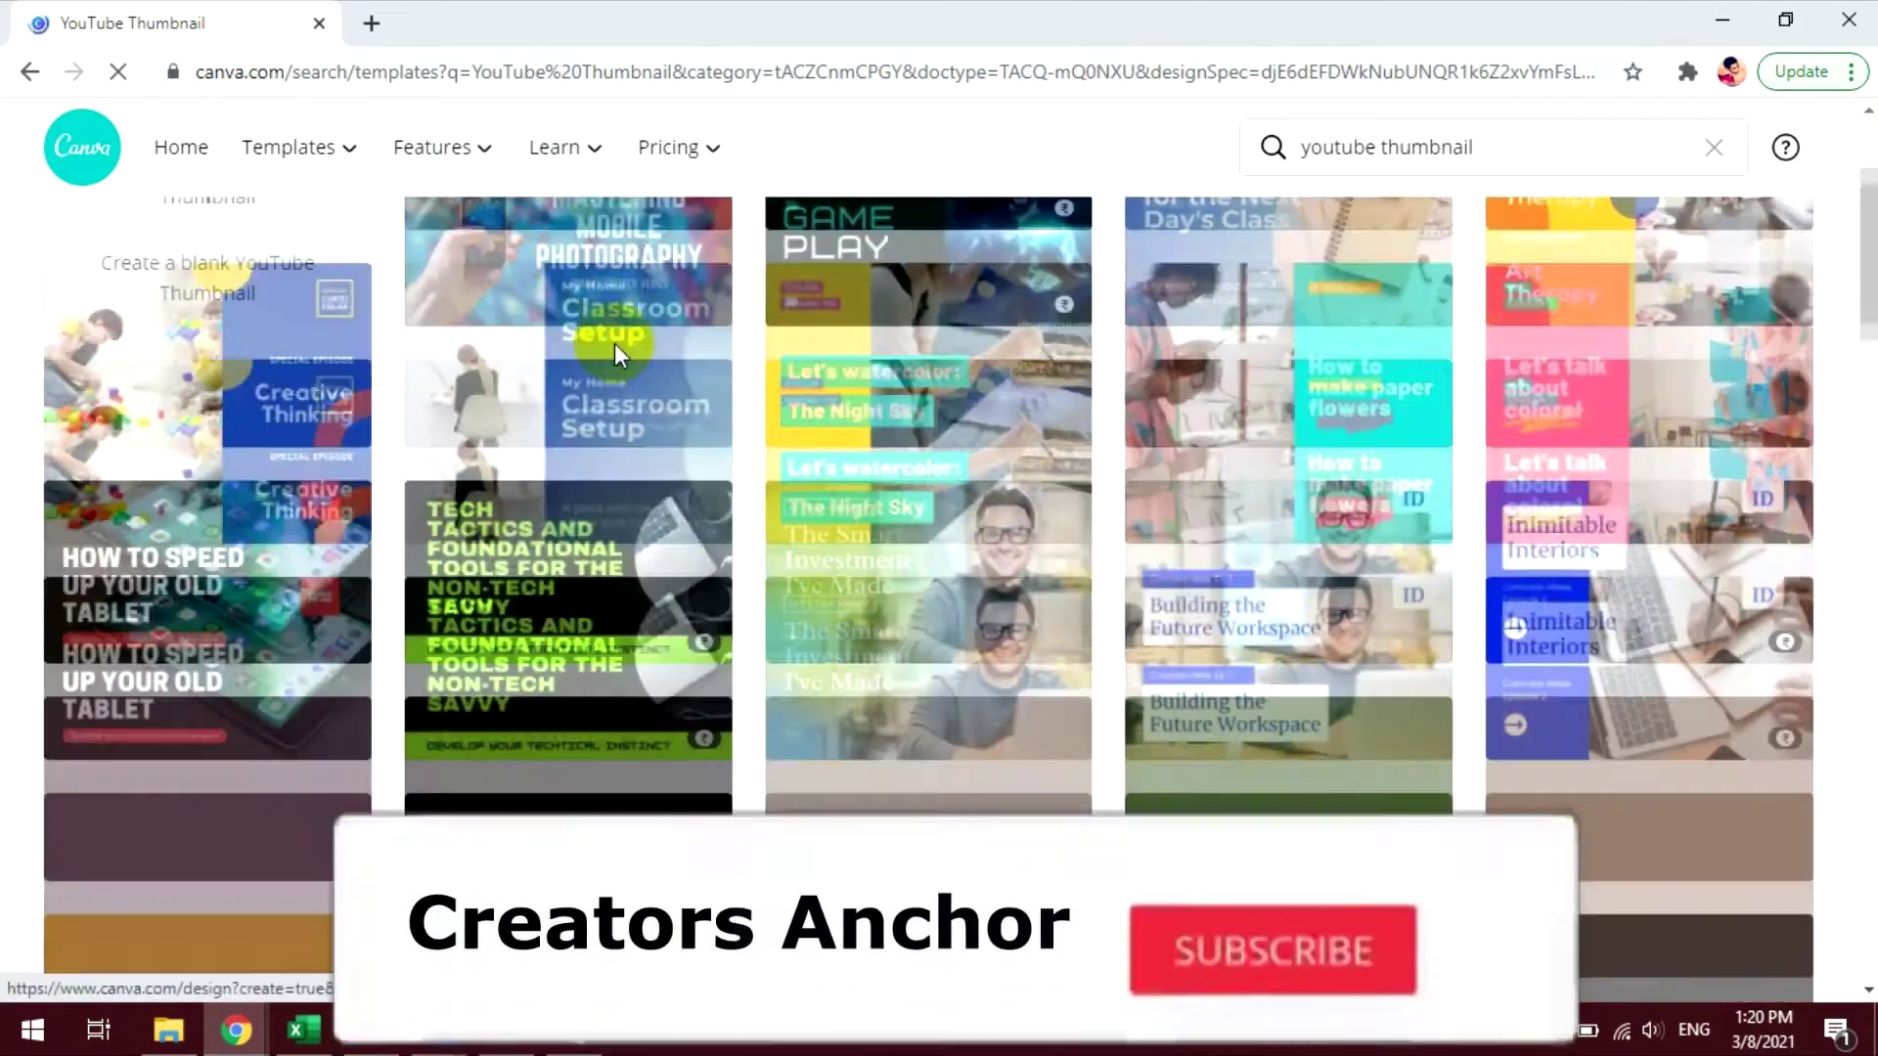
{"action": "scroll", "coordinate": [696, 372], "scroll_direction": "down", "scroll_amount": 5}
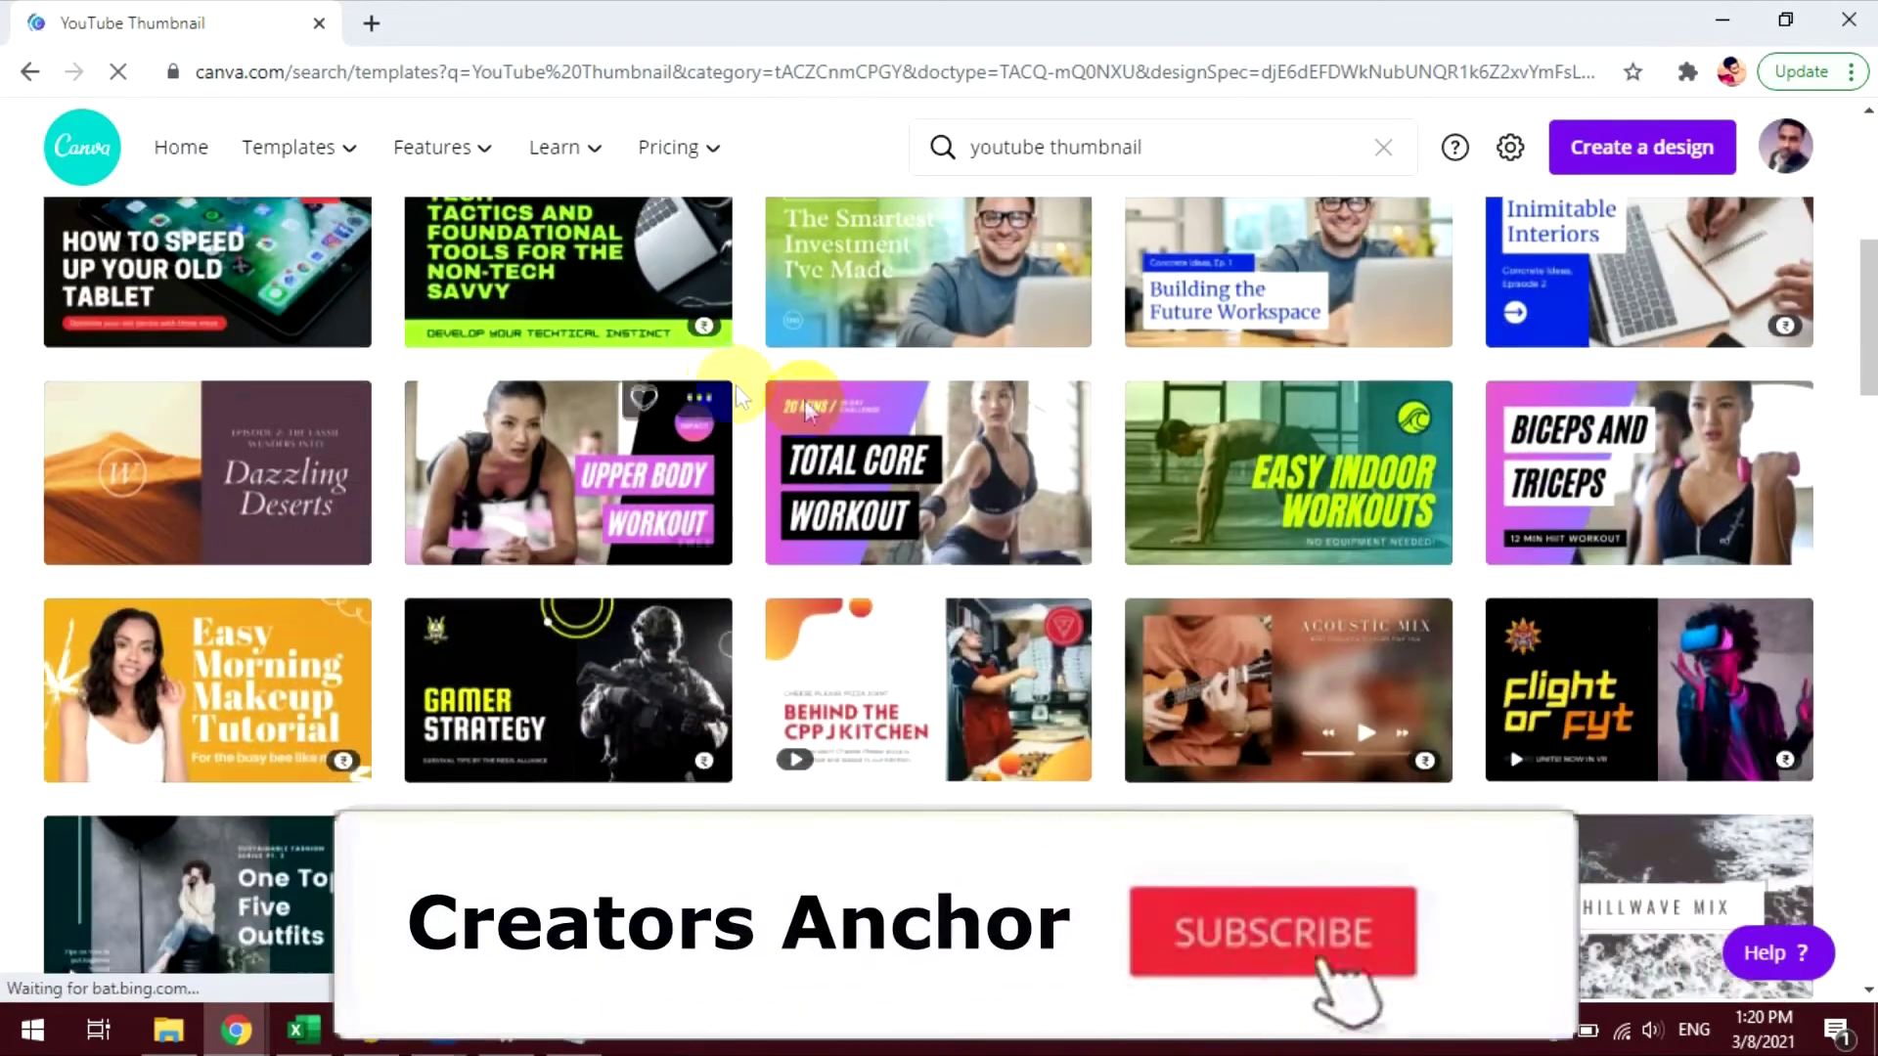
{"action": "scroll", "coordinate": [818, 396], "scroll_direction": "down", "scroll_amount": 1}
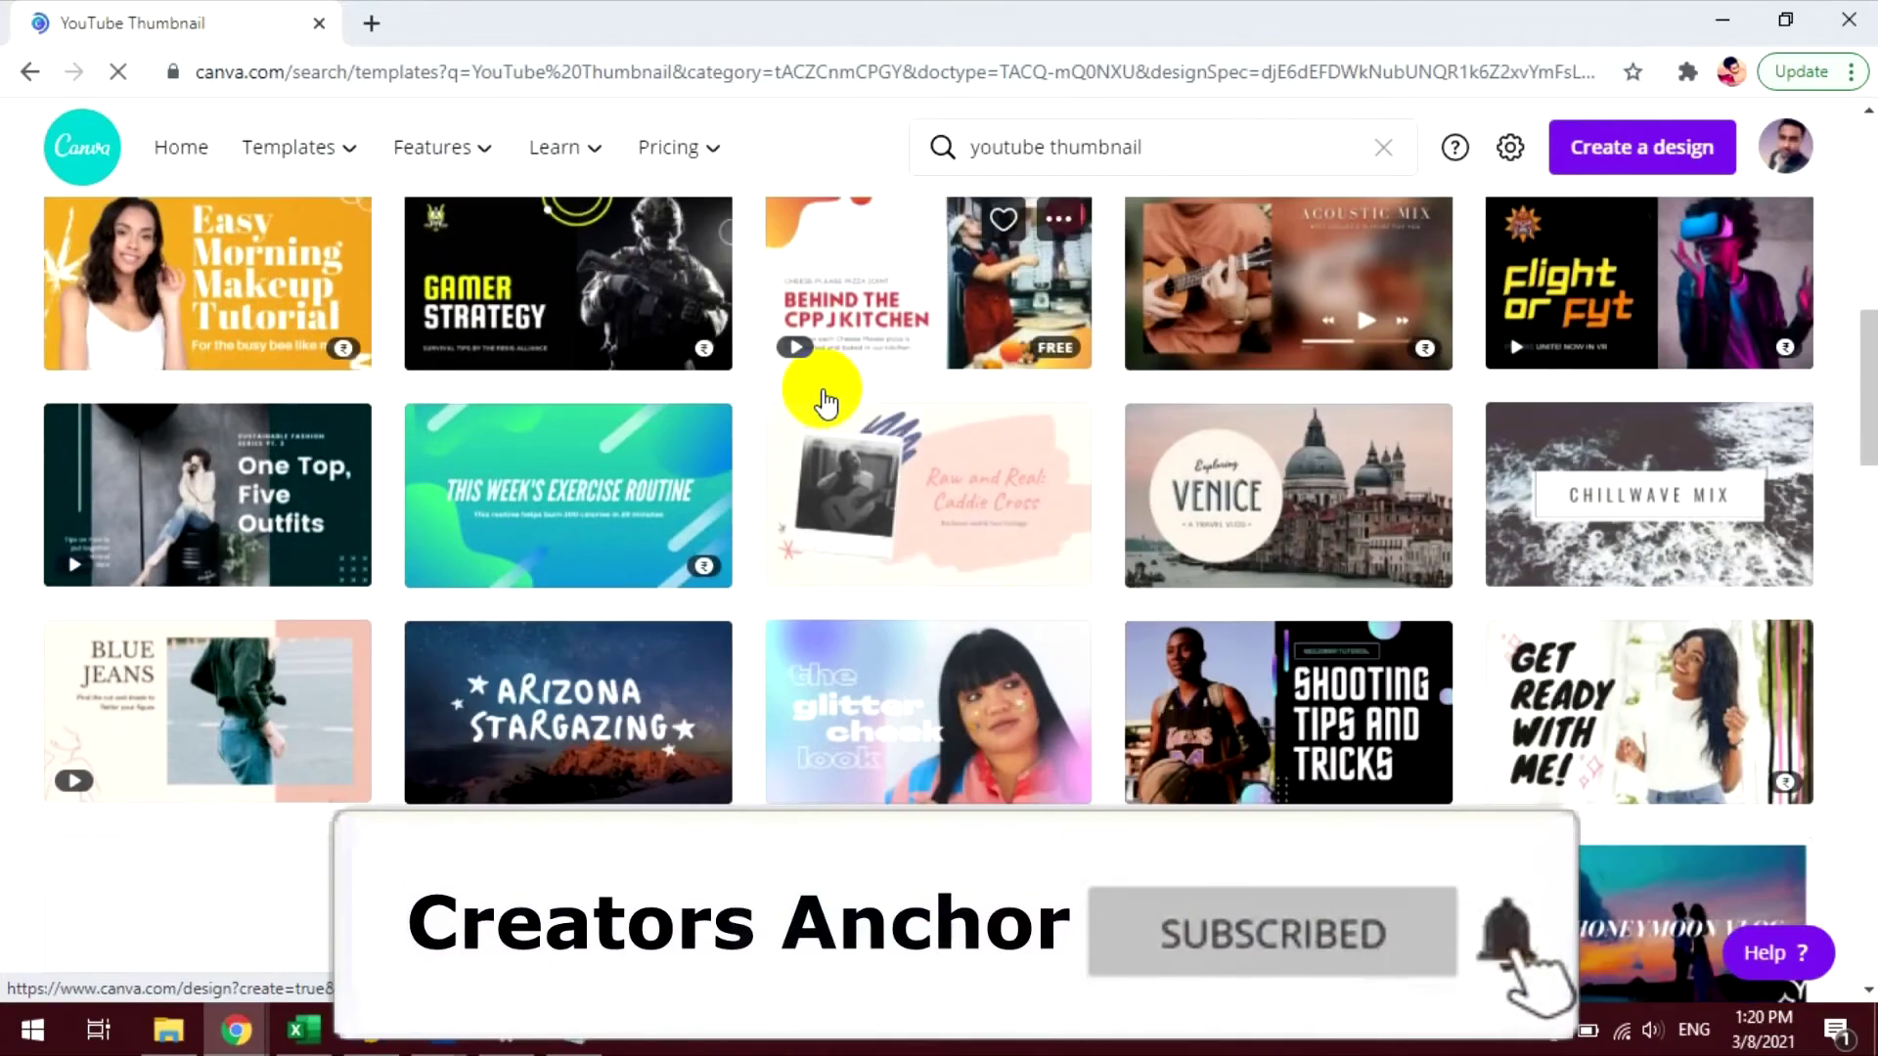
{"action": "scroll", "coordinate": [816, 389], "scroll_direction": "down", "scroll_amount": 2}
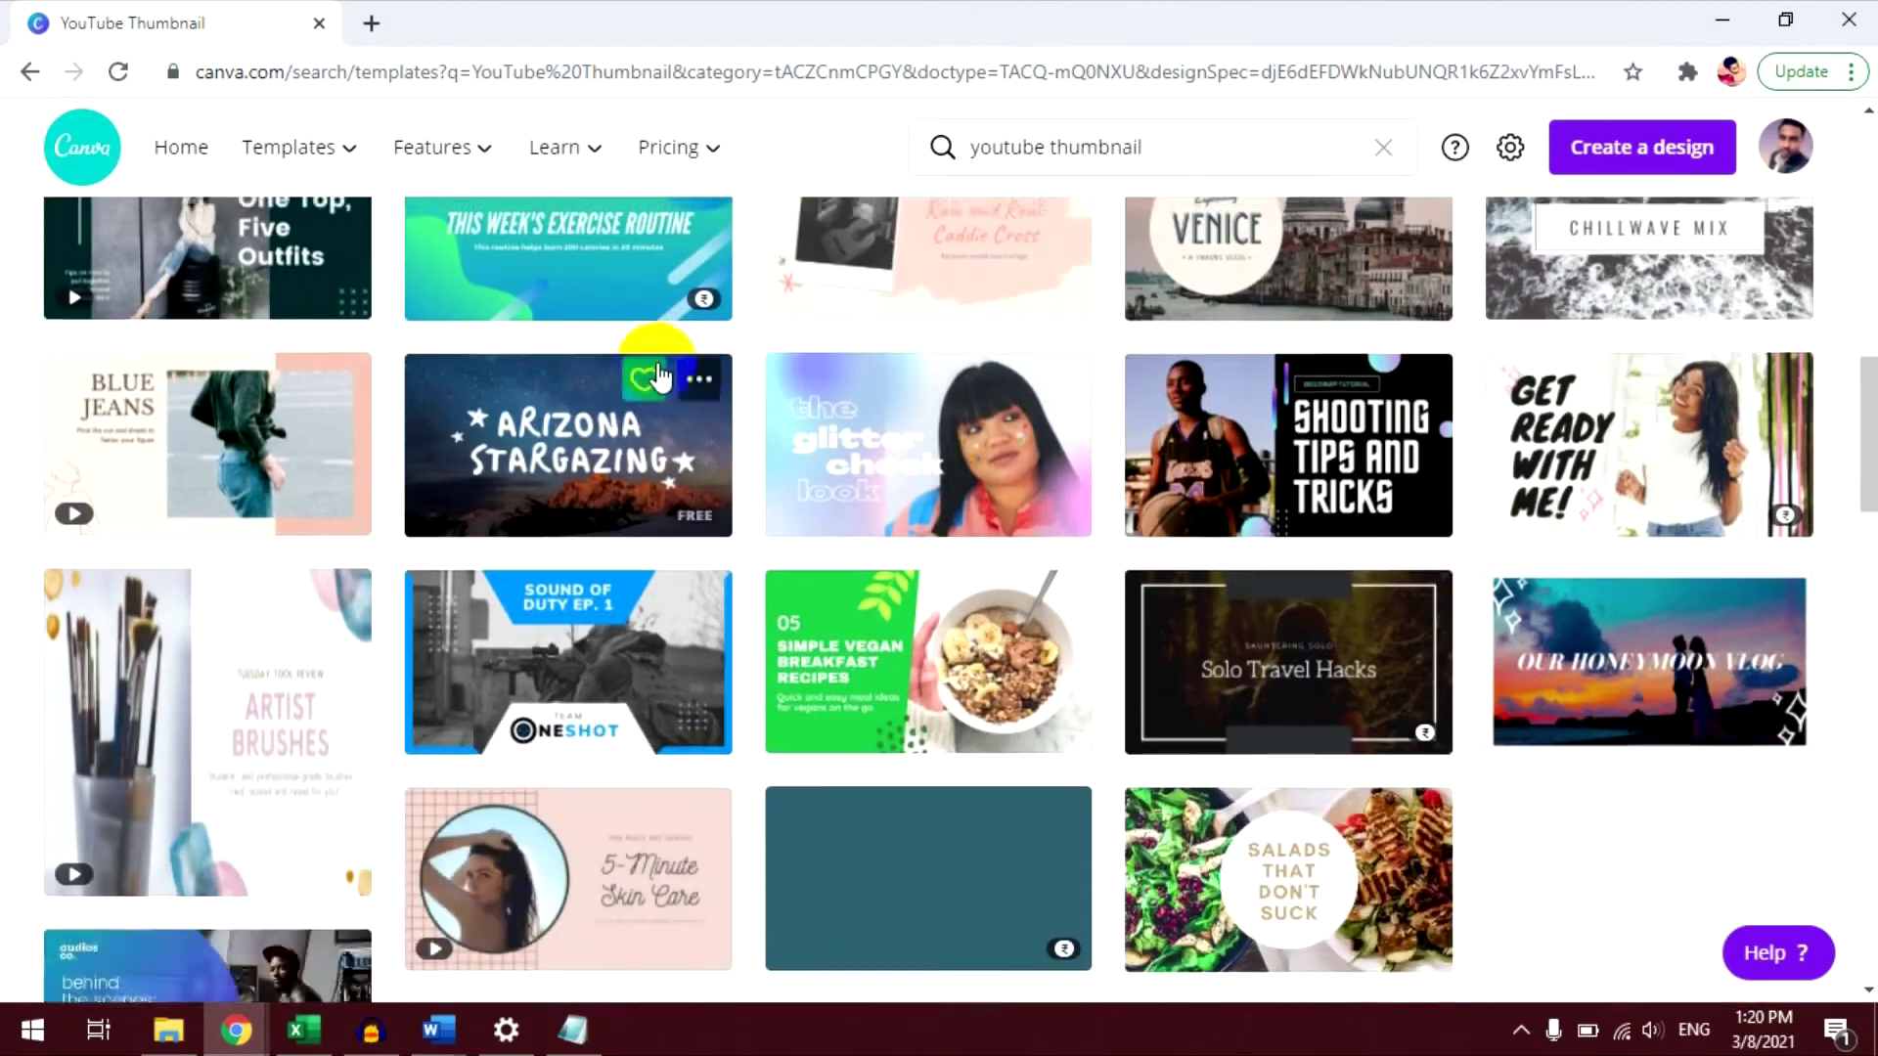
{"action": "scroll", "coordinate": [587, 381], "scroll_direction": "up", "scroll_amount": 9}
{"action": "scroll", "coordinate": [364, 361], "scroll_direction": "up", "scroll_amount": 5}
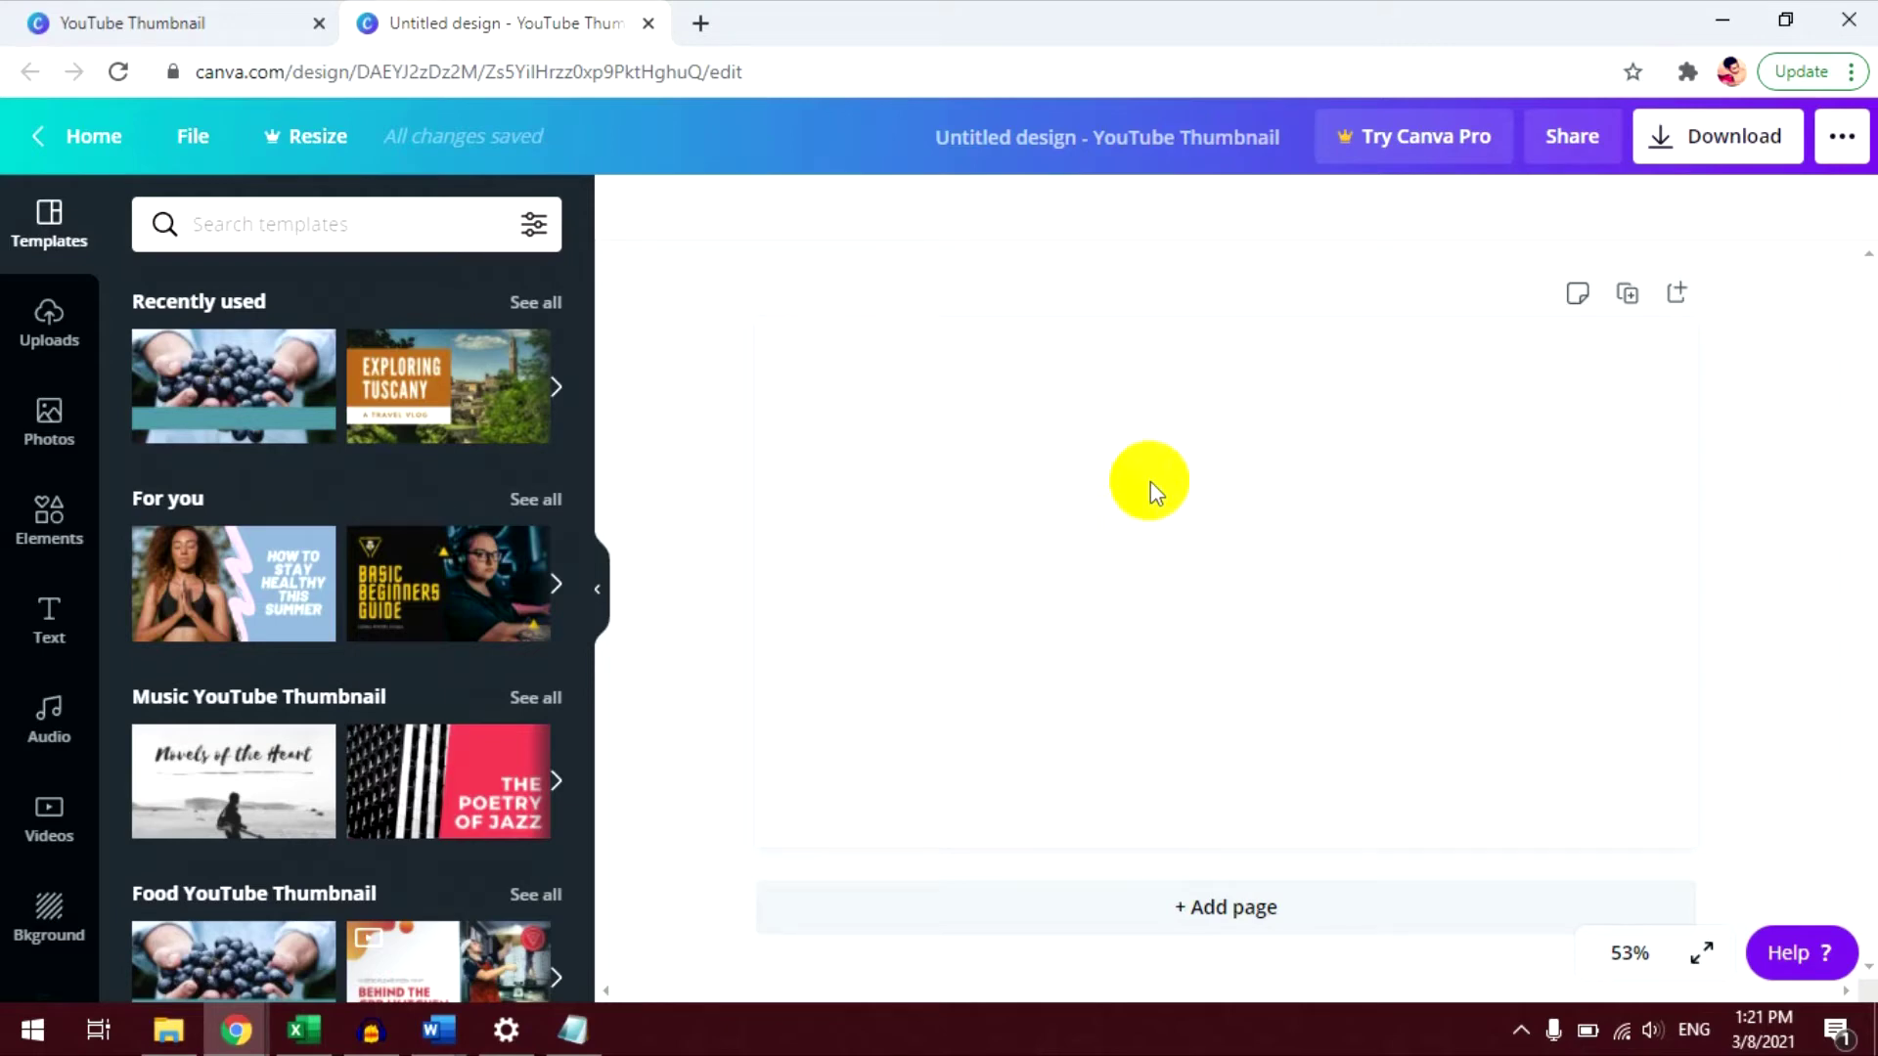
Step: Set the blank page's background colour to Royal blue #5271ff
{"action": "left_click", "coordinate": [1089, 450]}
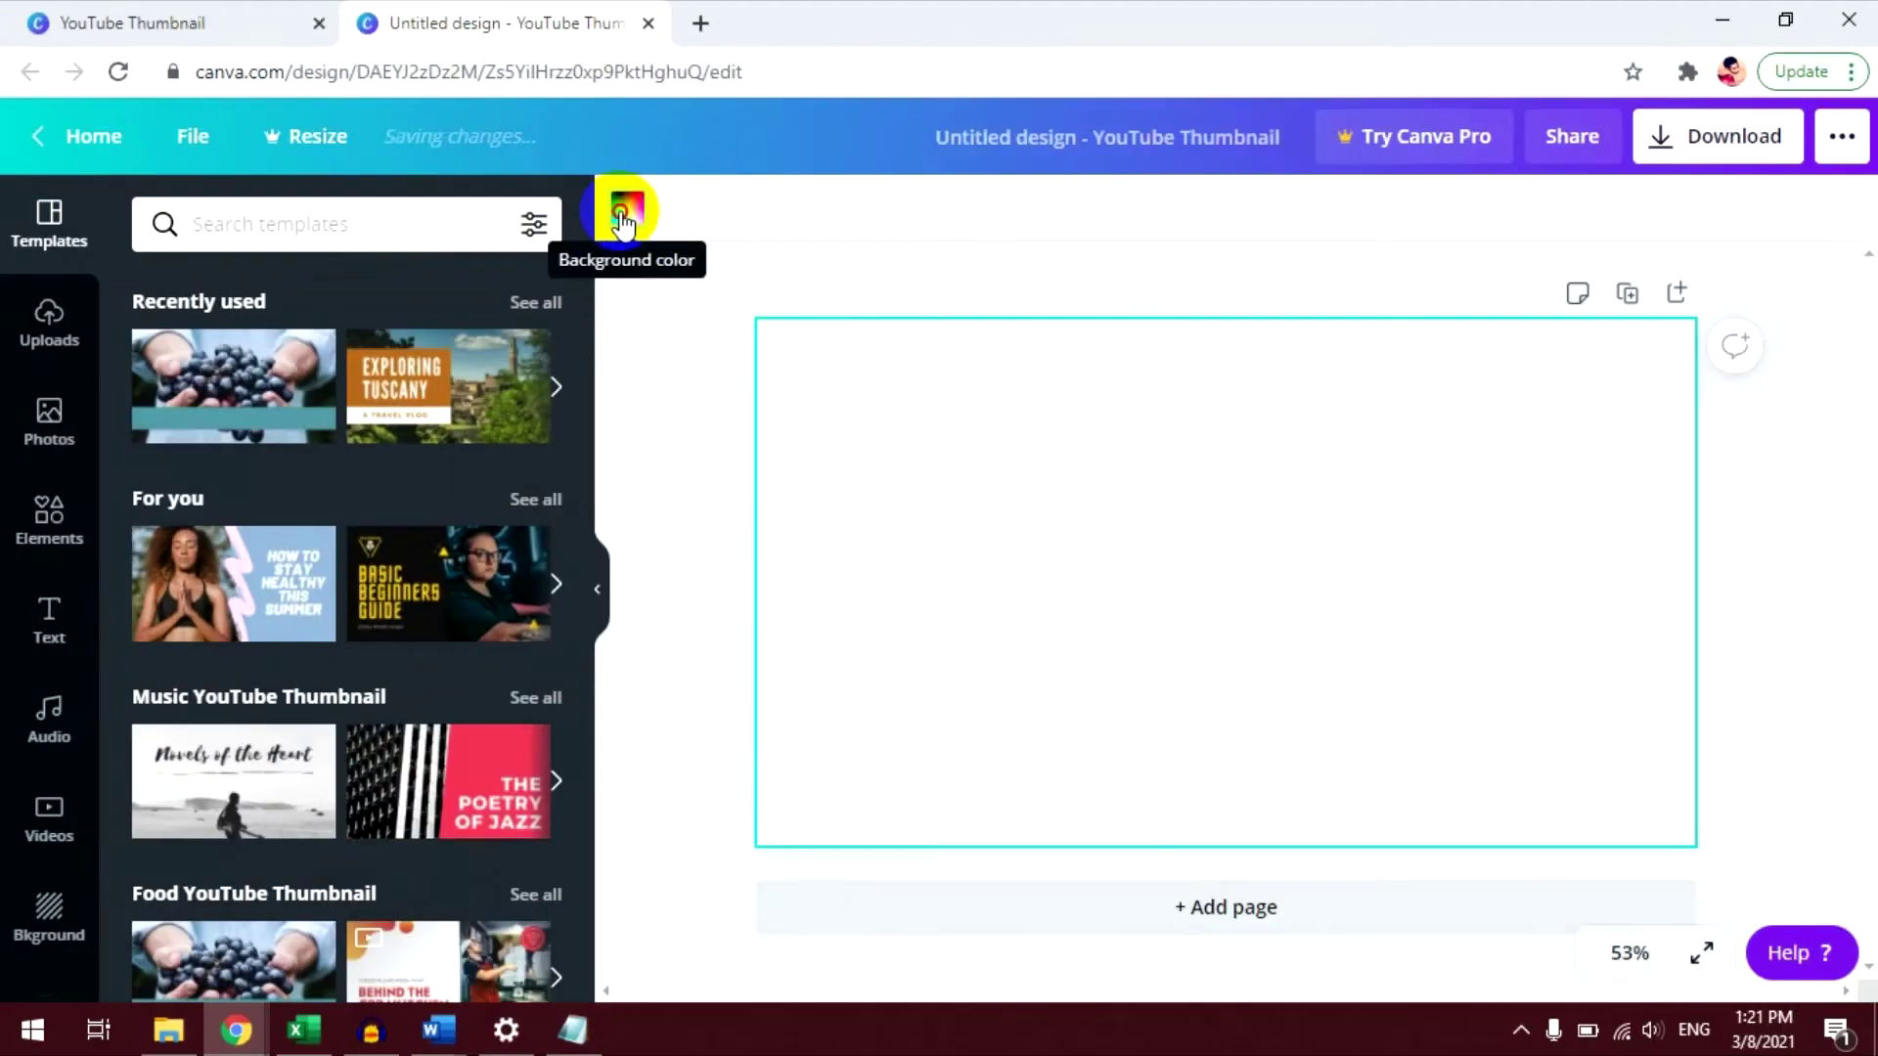
{"action": "left_click", "coordinate": [625, 223]}
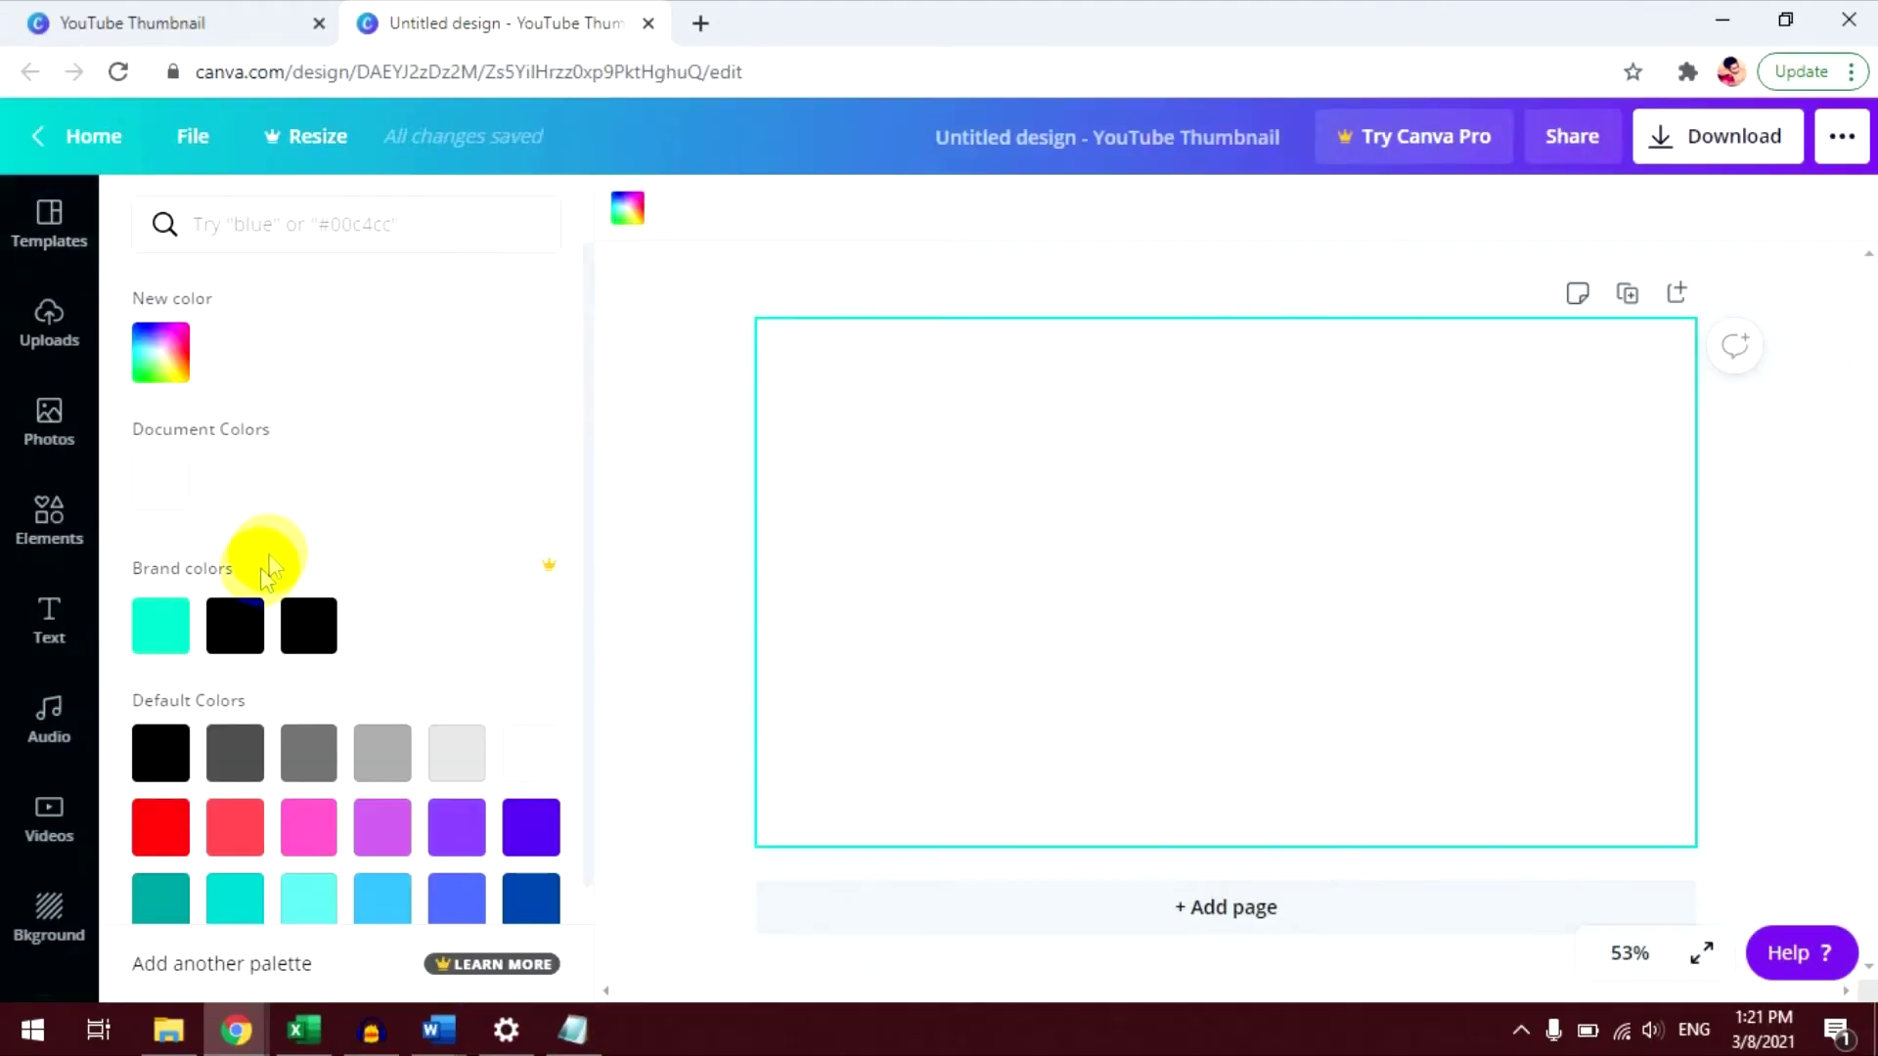
{"action": "scroll", "coordinate": [357, 768], "scroll_direction": "down", "scroll_amount": 2}
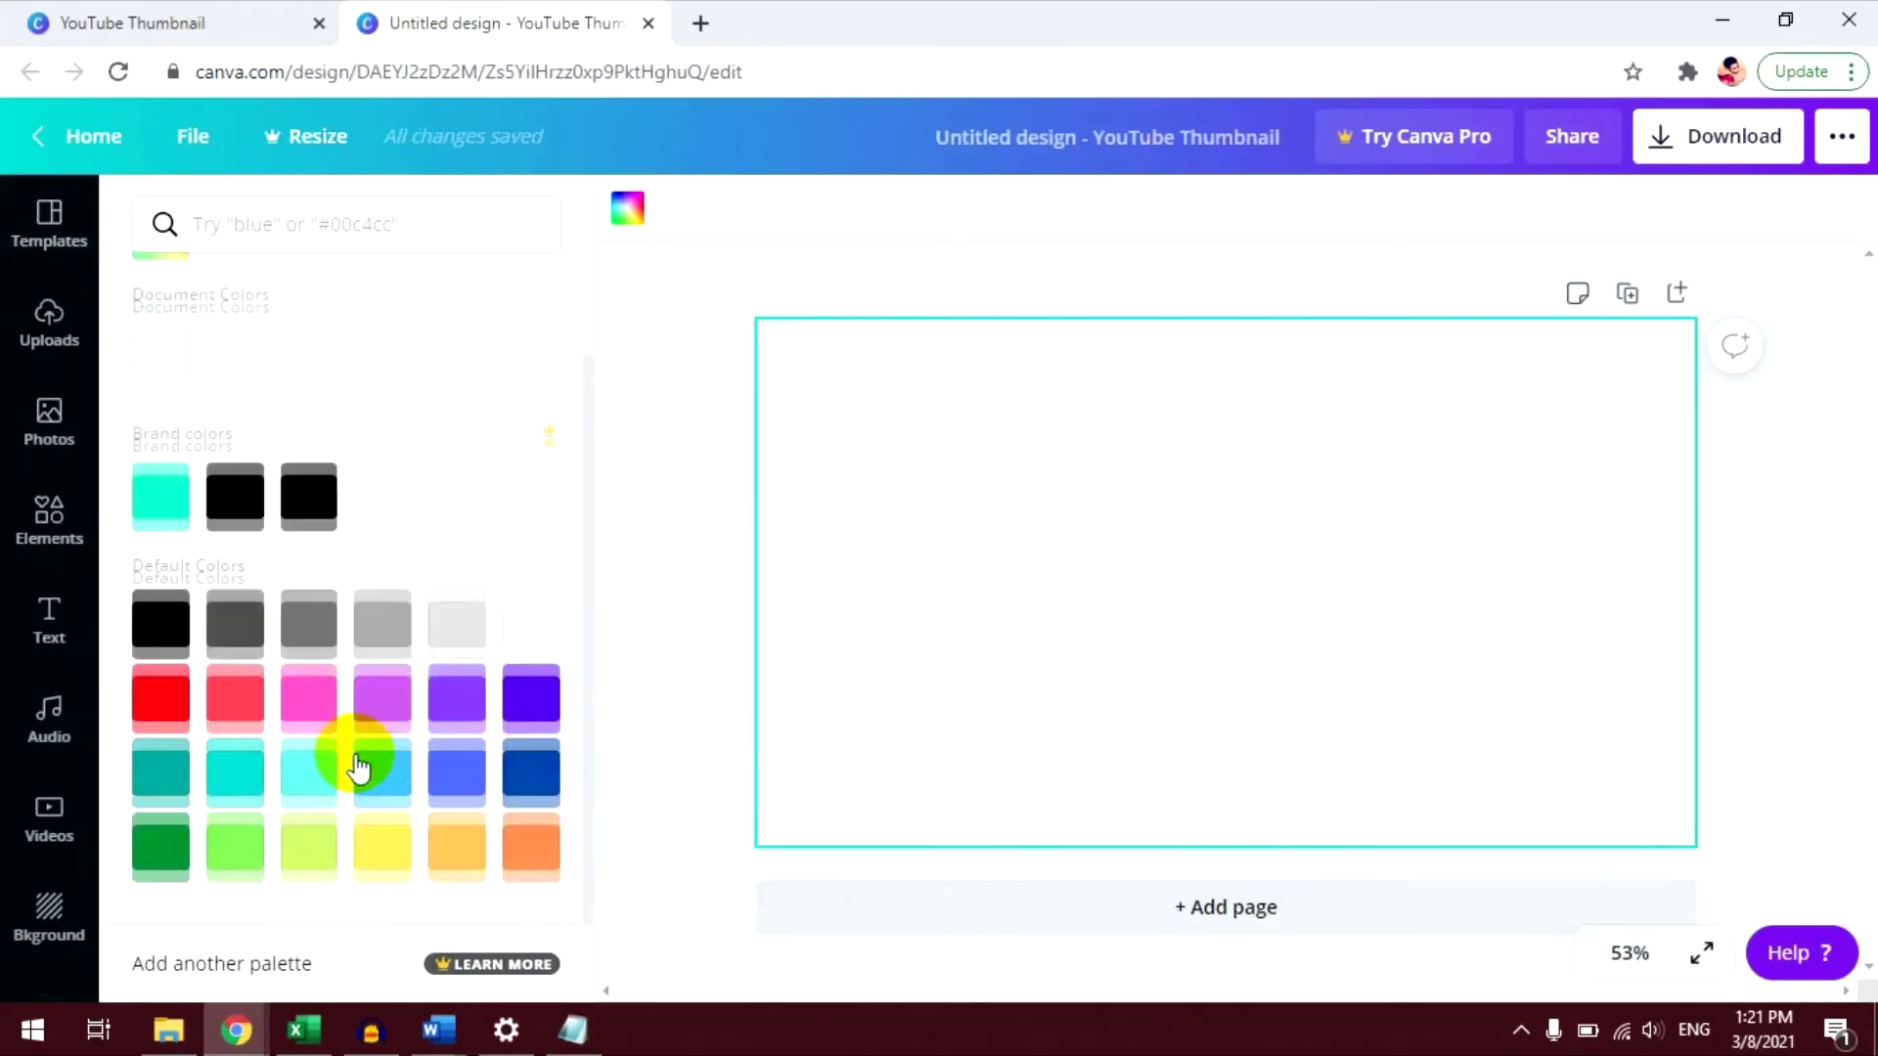
{"action": "left_click", "coordinate": [458, 783]}
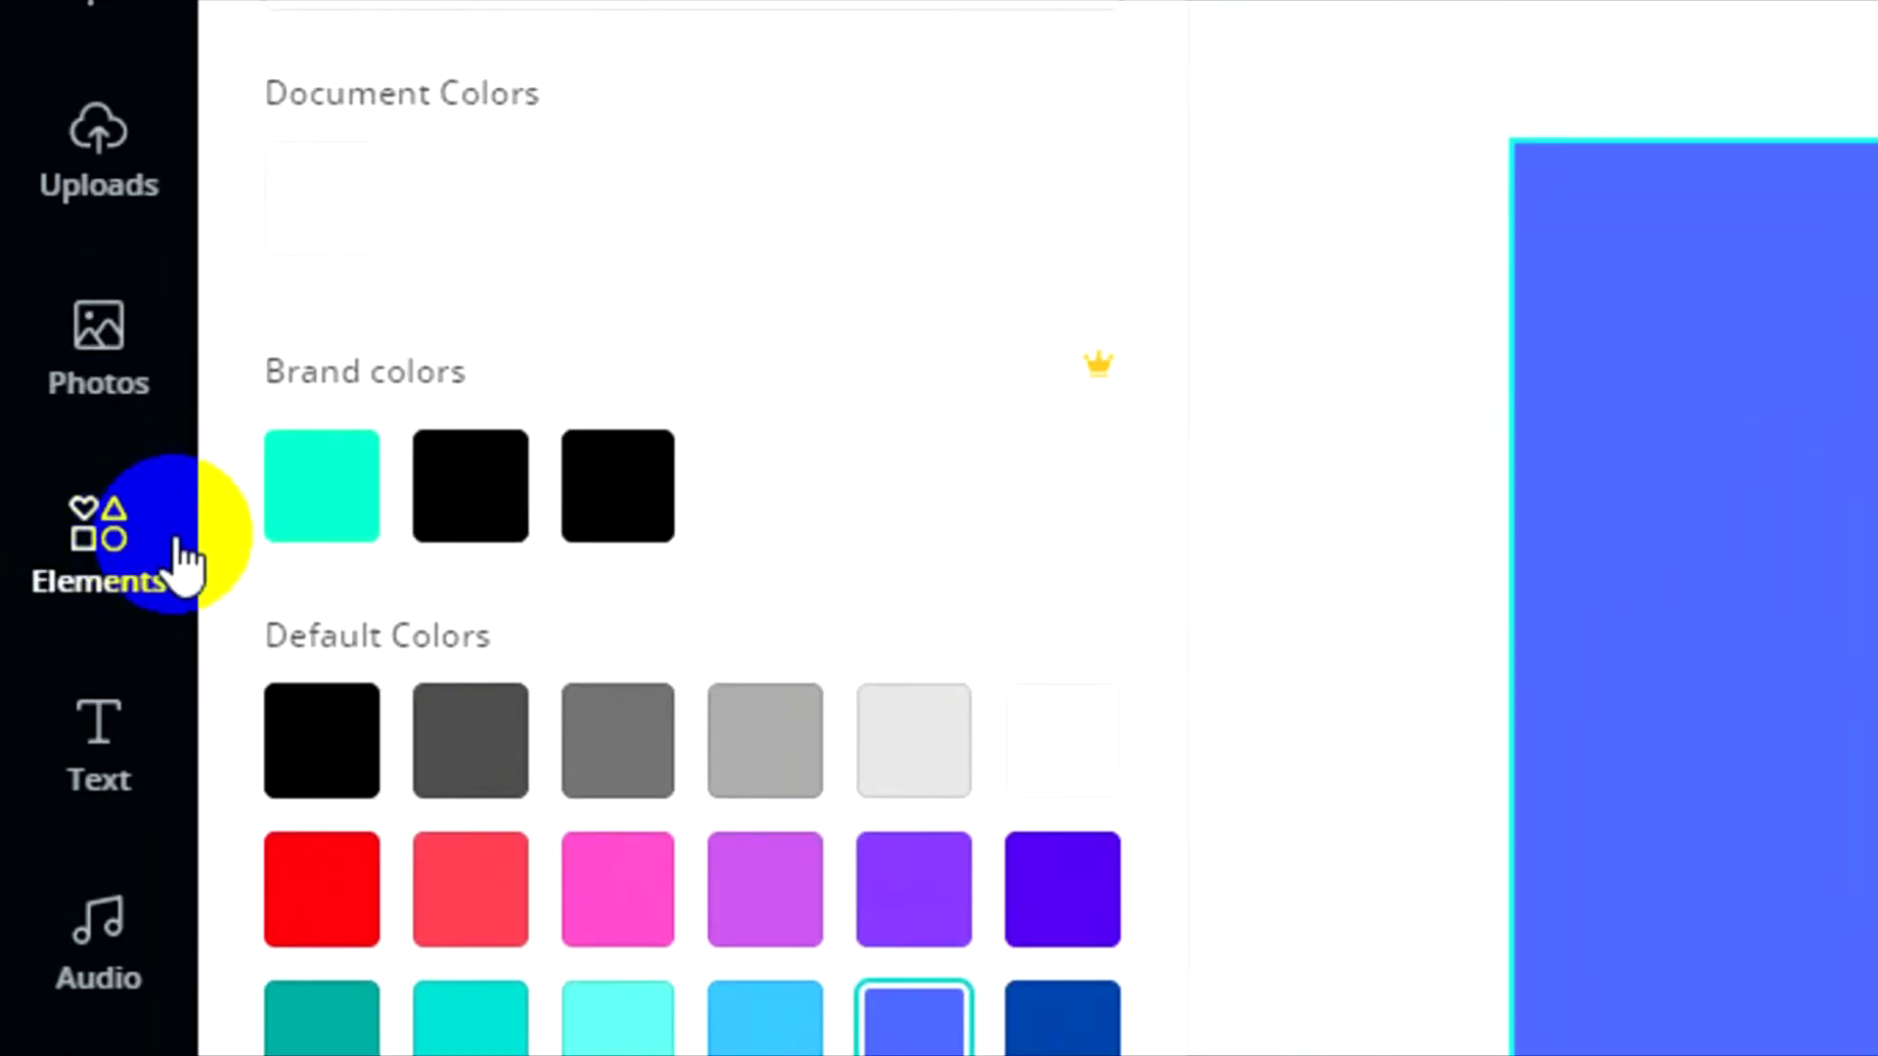
Step: Search Elements for 'circle frame' and add the sky-and-grass circle frame
{"action": "left_click", "coordinate": [116, 553]}
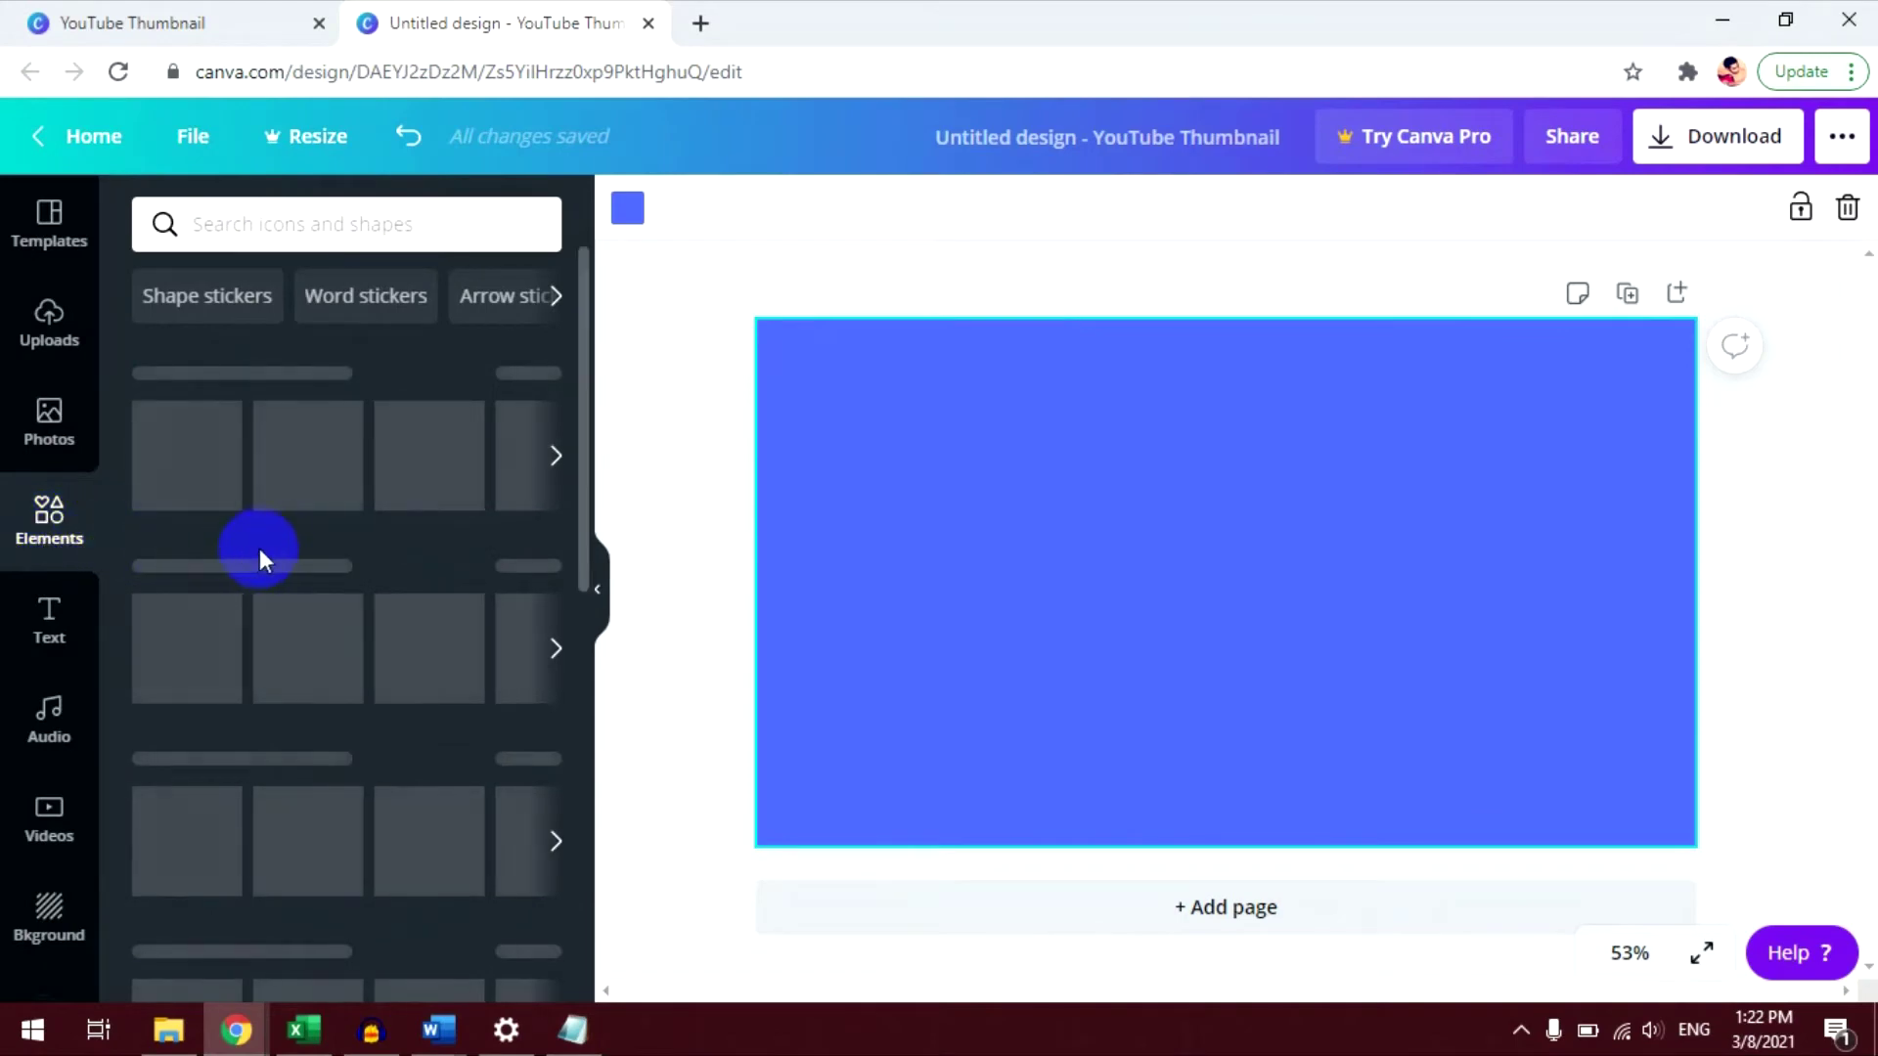
{"action": "left_click", "coordinate": [260, 244]}
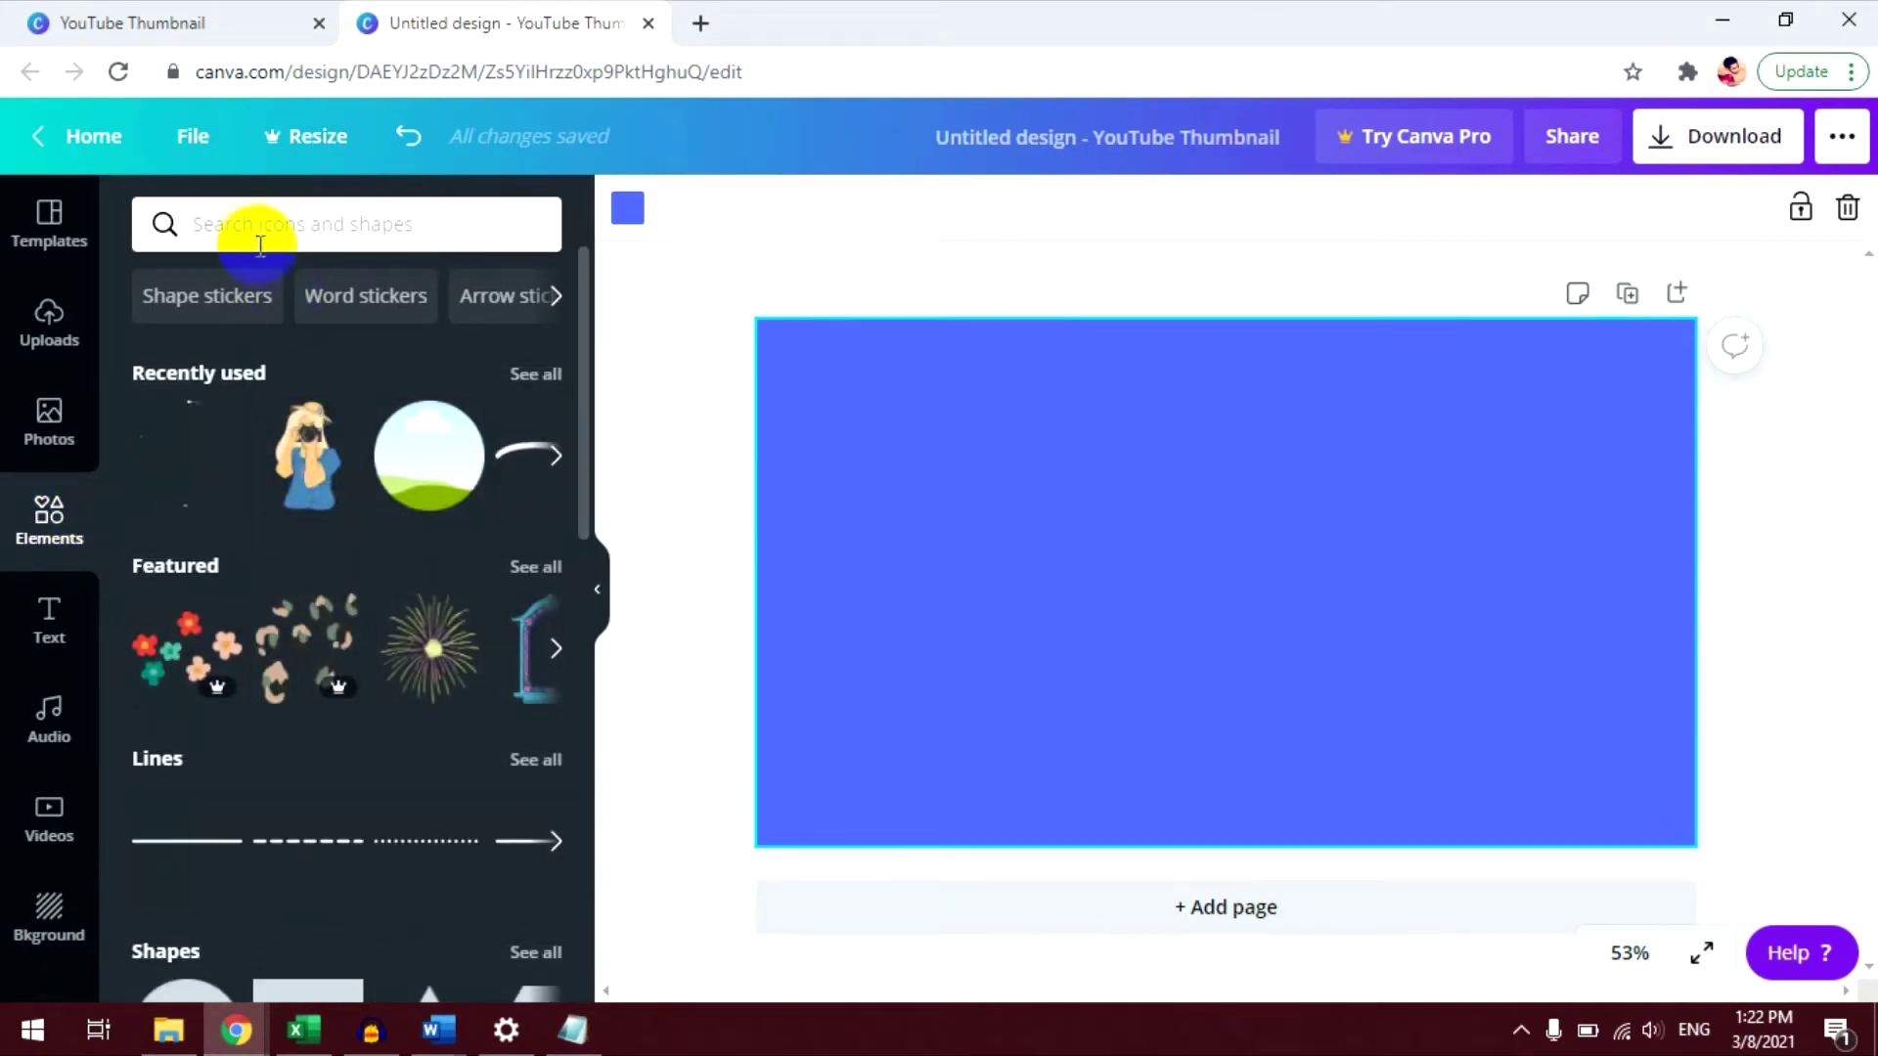
{"action": "left_click", "coordinate": [253, 231]}
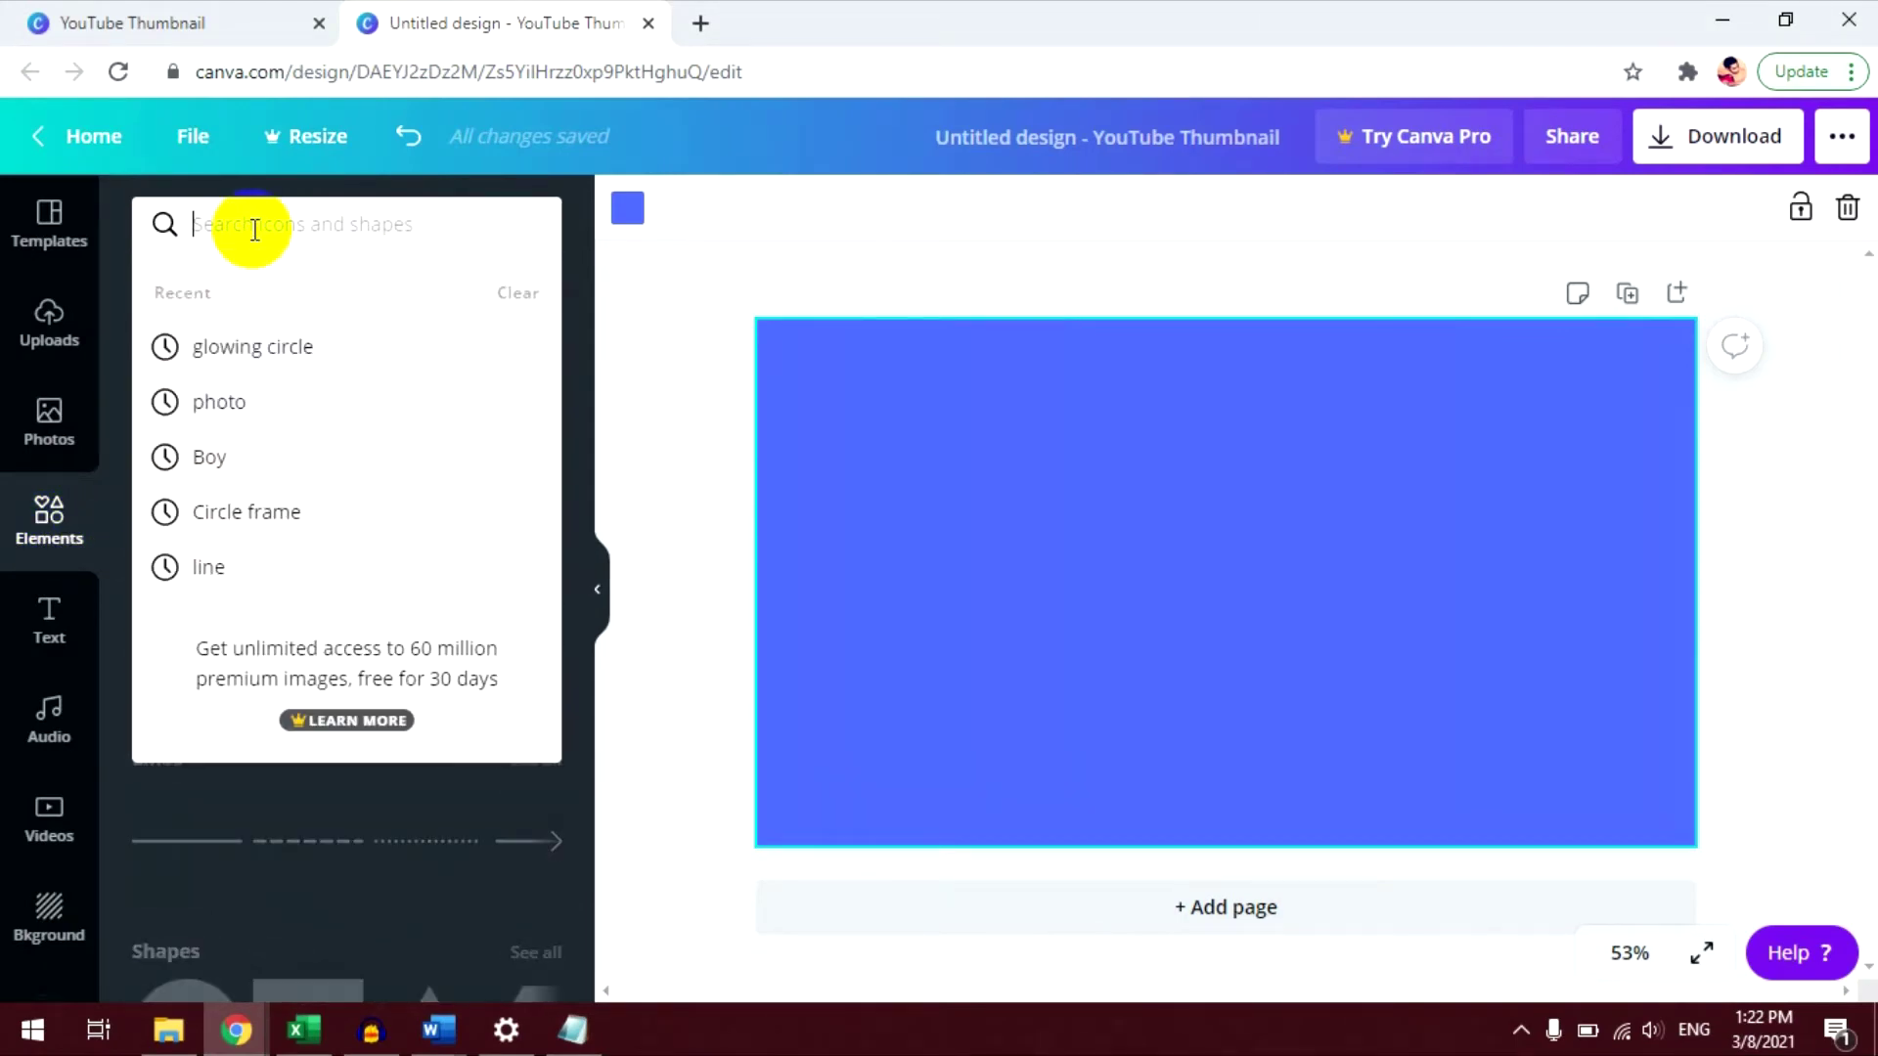
{"action": "type", "text": "circle f"}
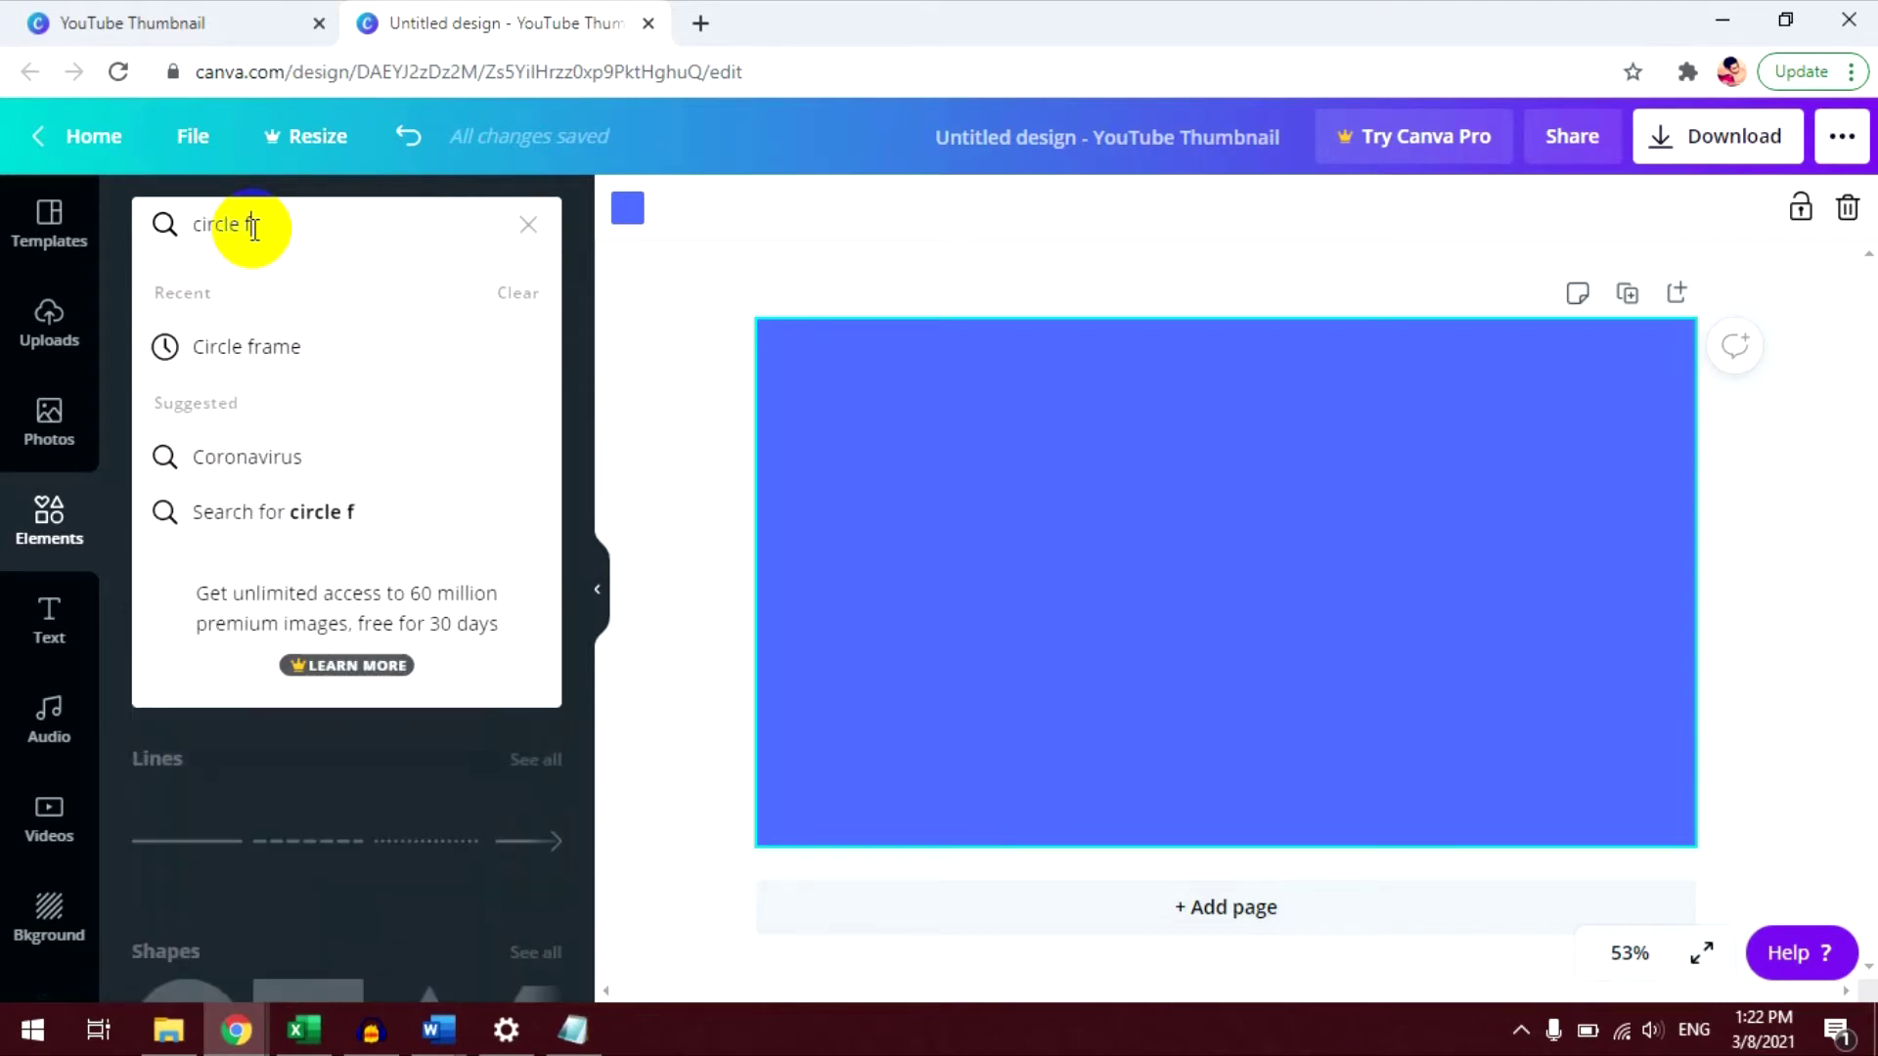
{"action": "type", "text": "rame"}
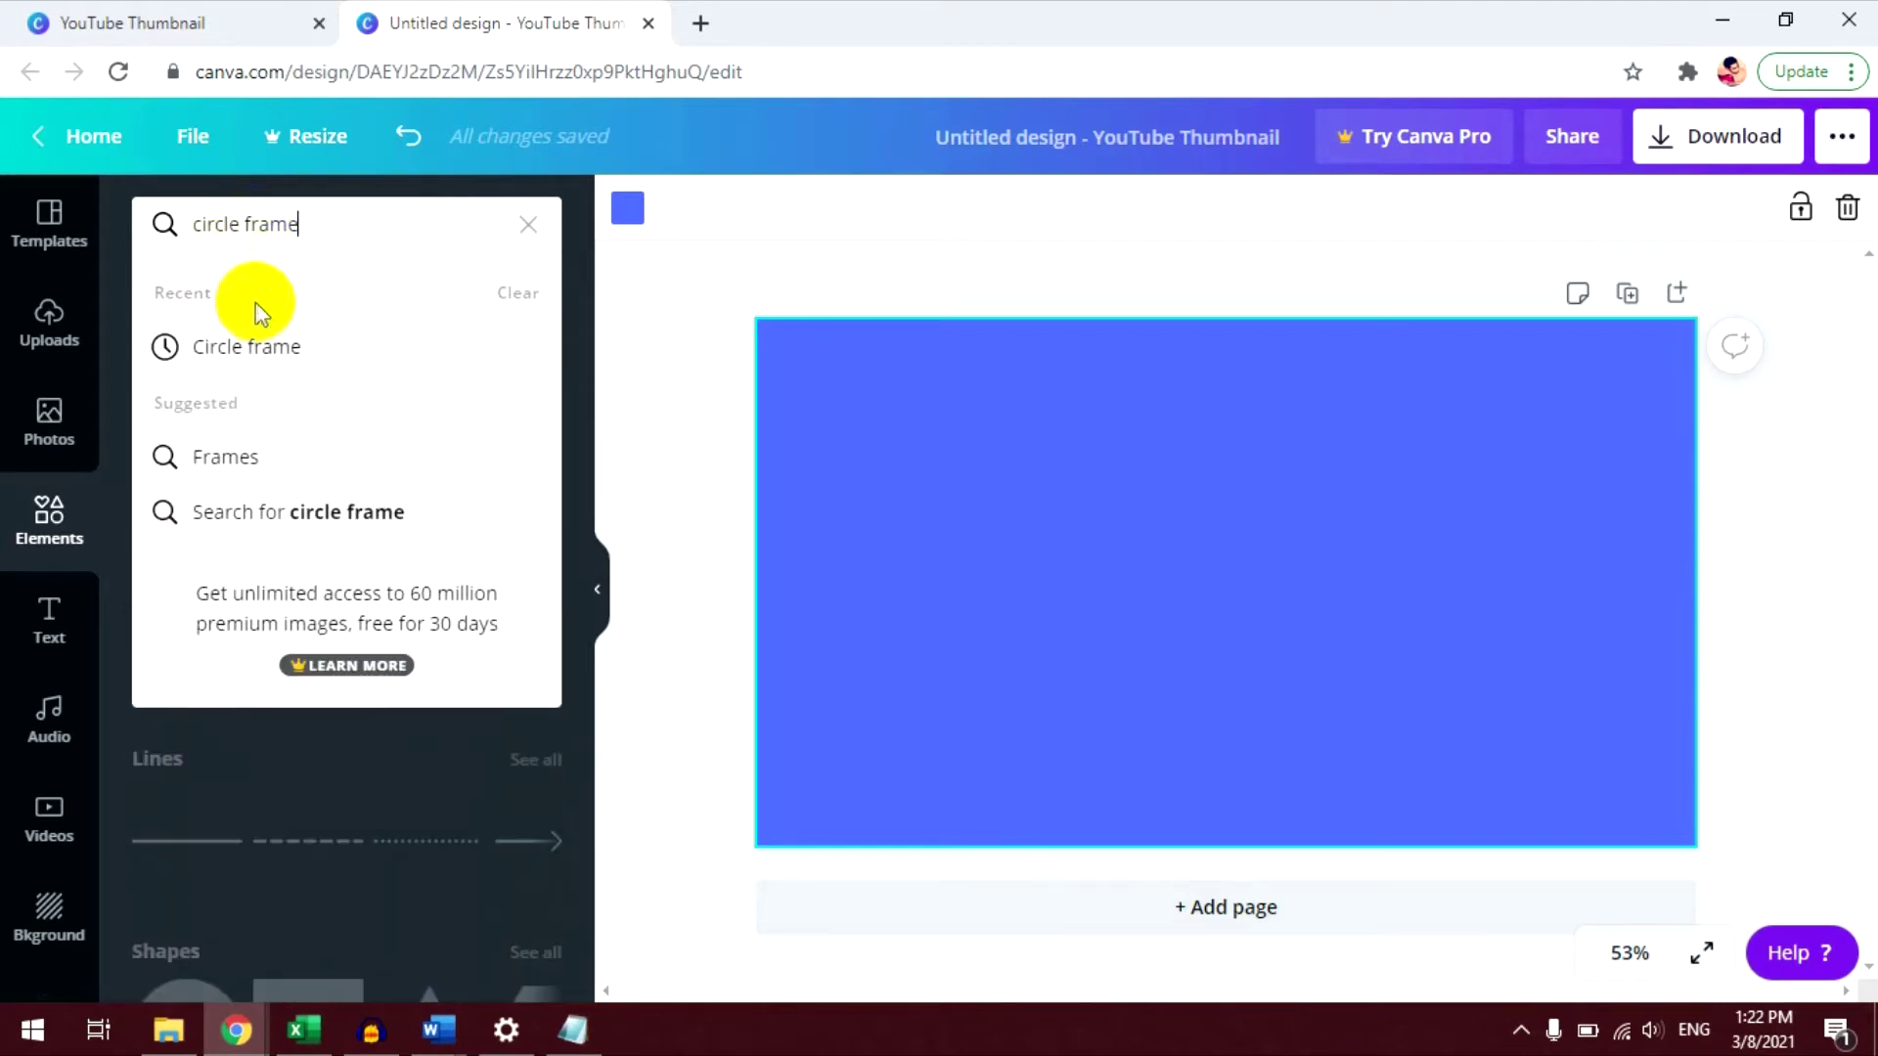
{"action": "left_click", "coordinate": [274, 352]}
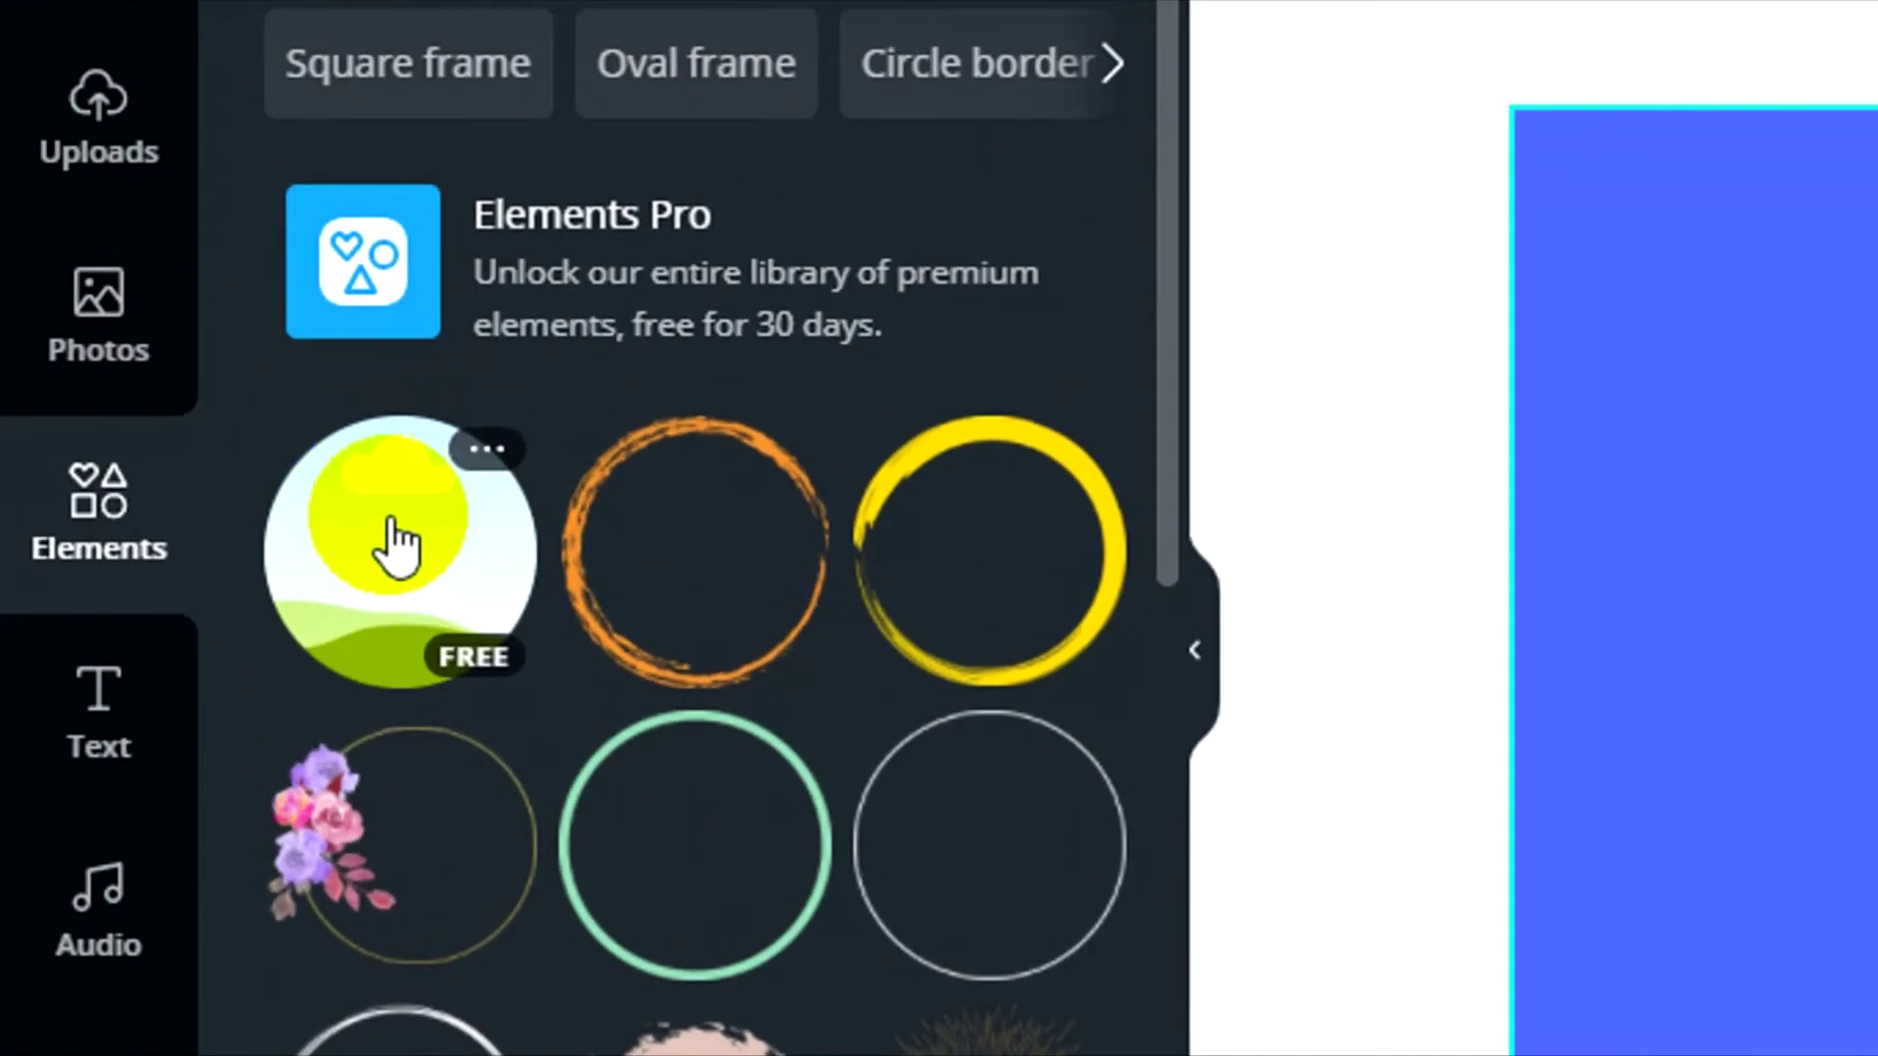
{"action": "left_click", "coordinate": [221, 523]}
Step: Move the circle frame to the page's right side and shrink it slightly
{"action": "left_click_drag", "start_coordinate": [1421, 532], "coordinate": [1705, 510]}
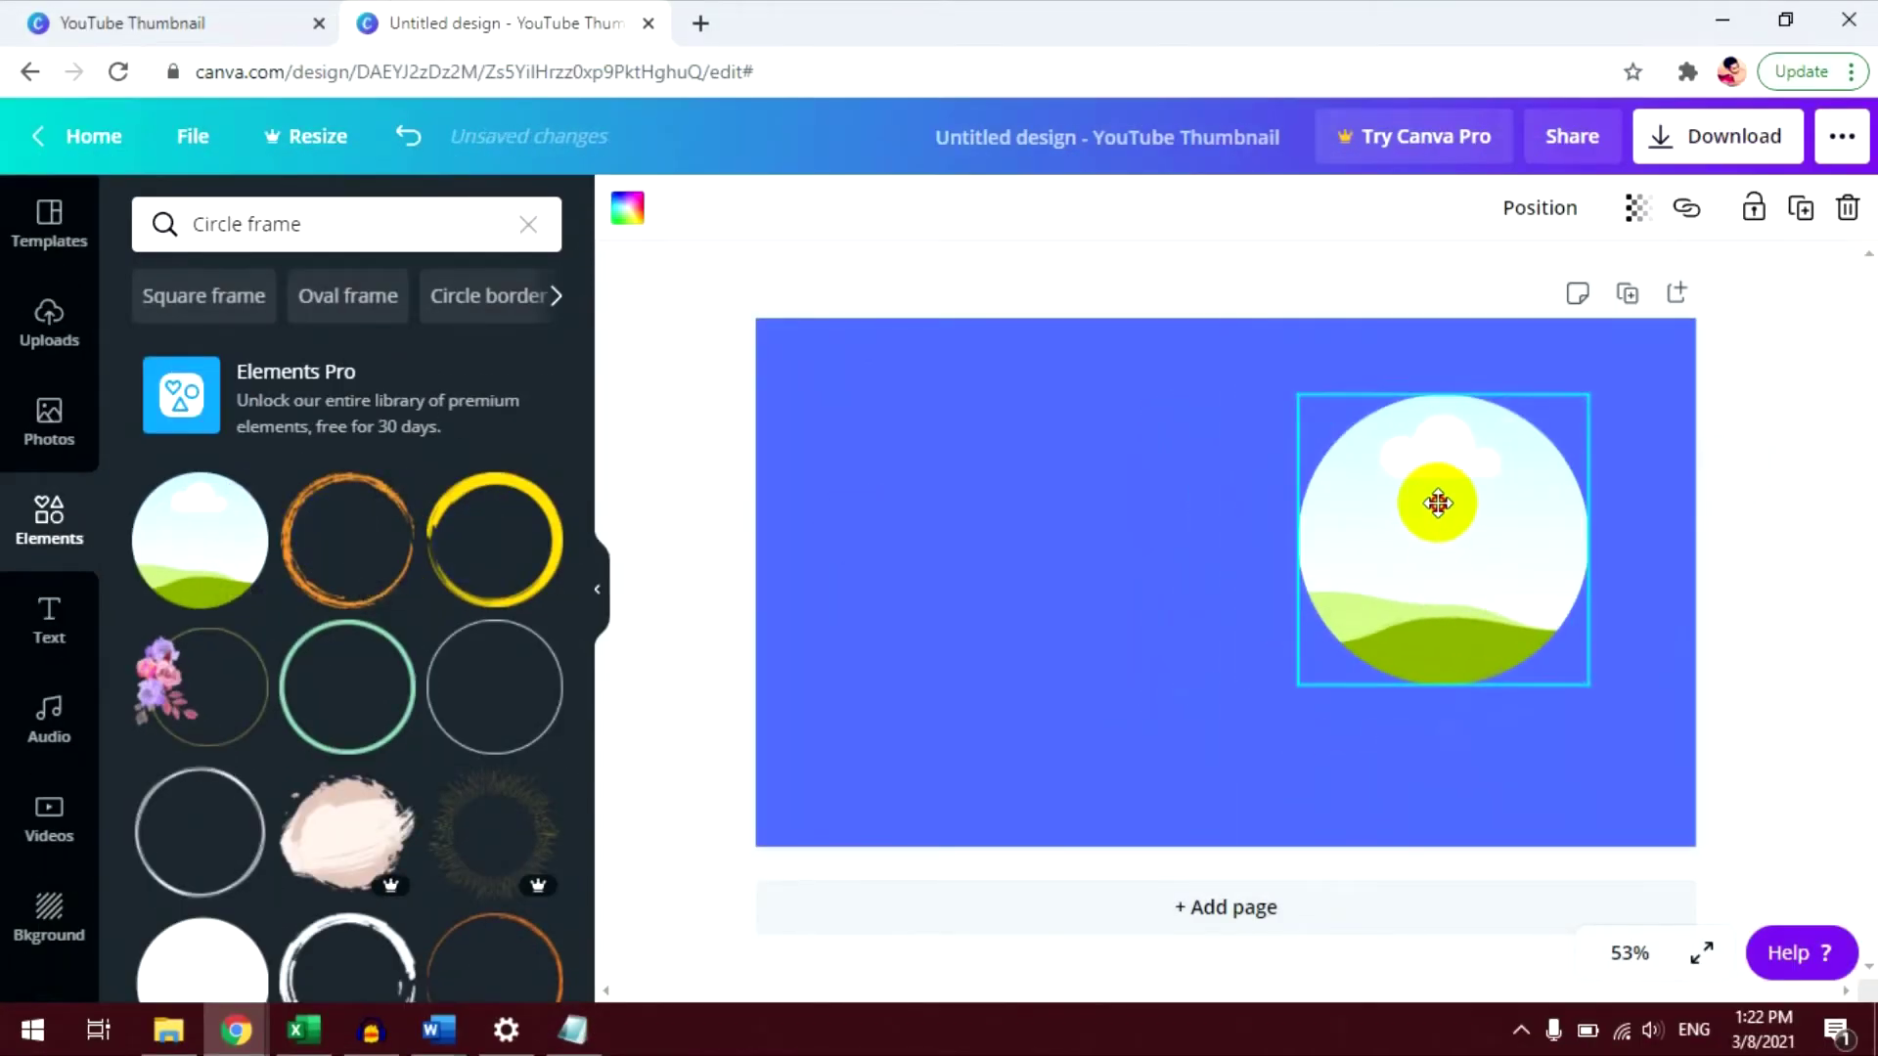
{"action": "left_click_drag", "start_coordinate": [1619, 703], "coordinate": [1567, 644]}
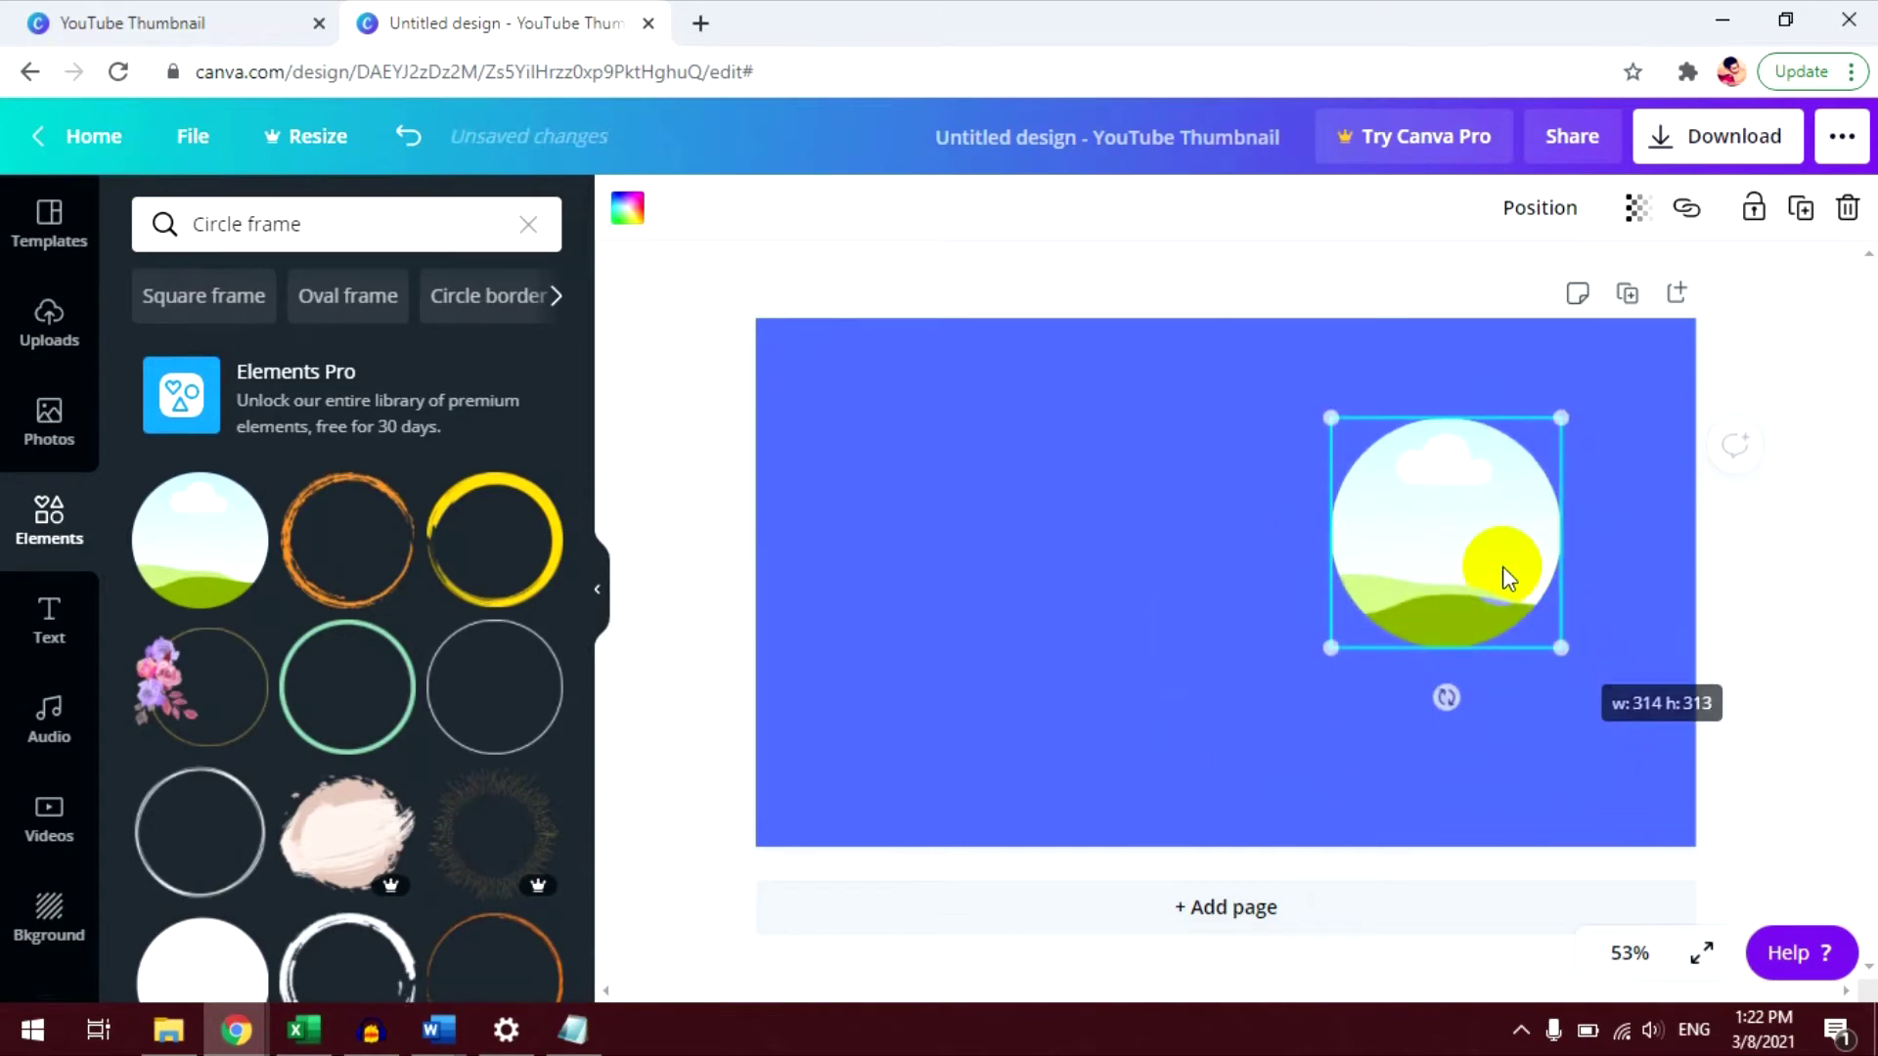
{"action": "left_click_drag", "start_coordinate": [1508, 570], "coordinate": [1569, 604]}
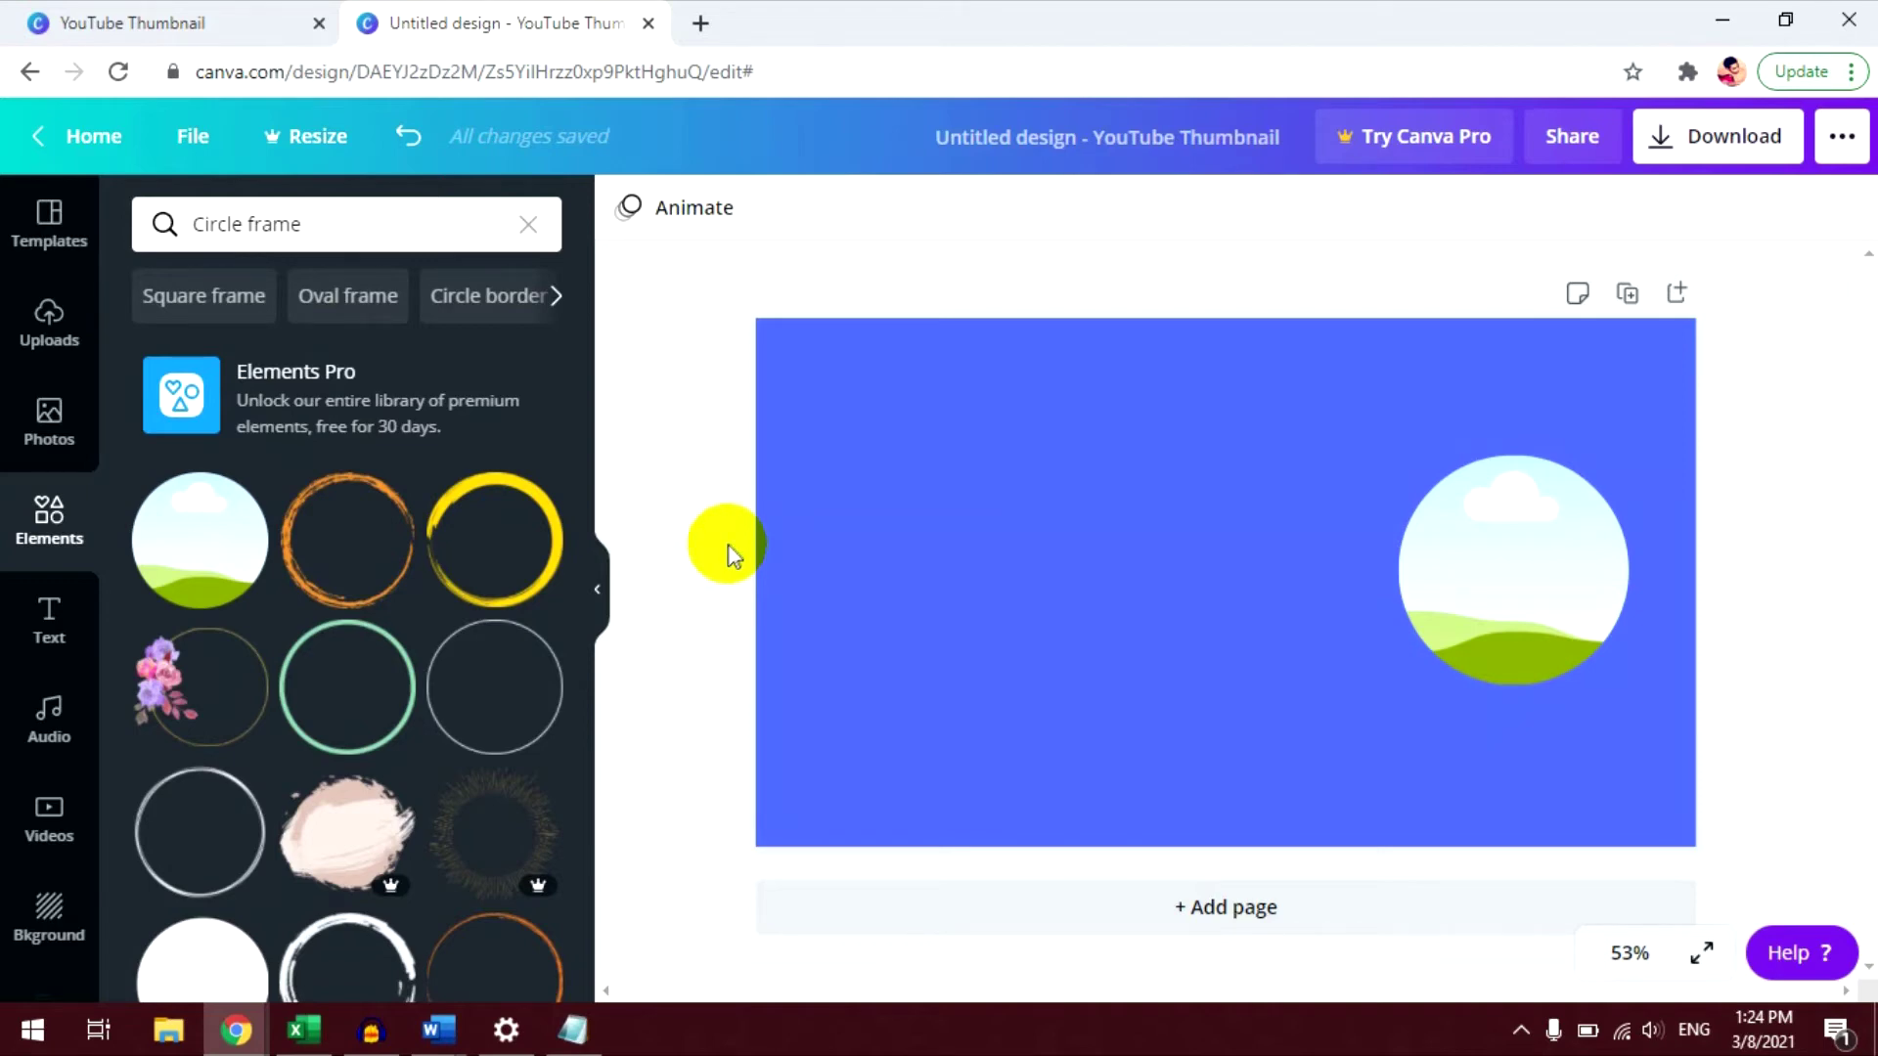
Step: Upload both Pass-removebg-preview portraits from the photos folder on this computer
{"action": "left_click", "coordinate": [28, 328]}
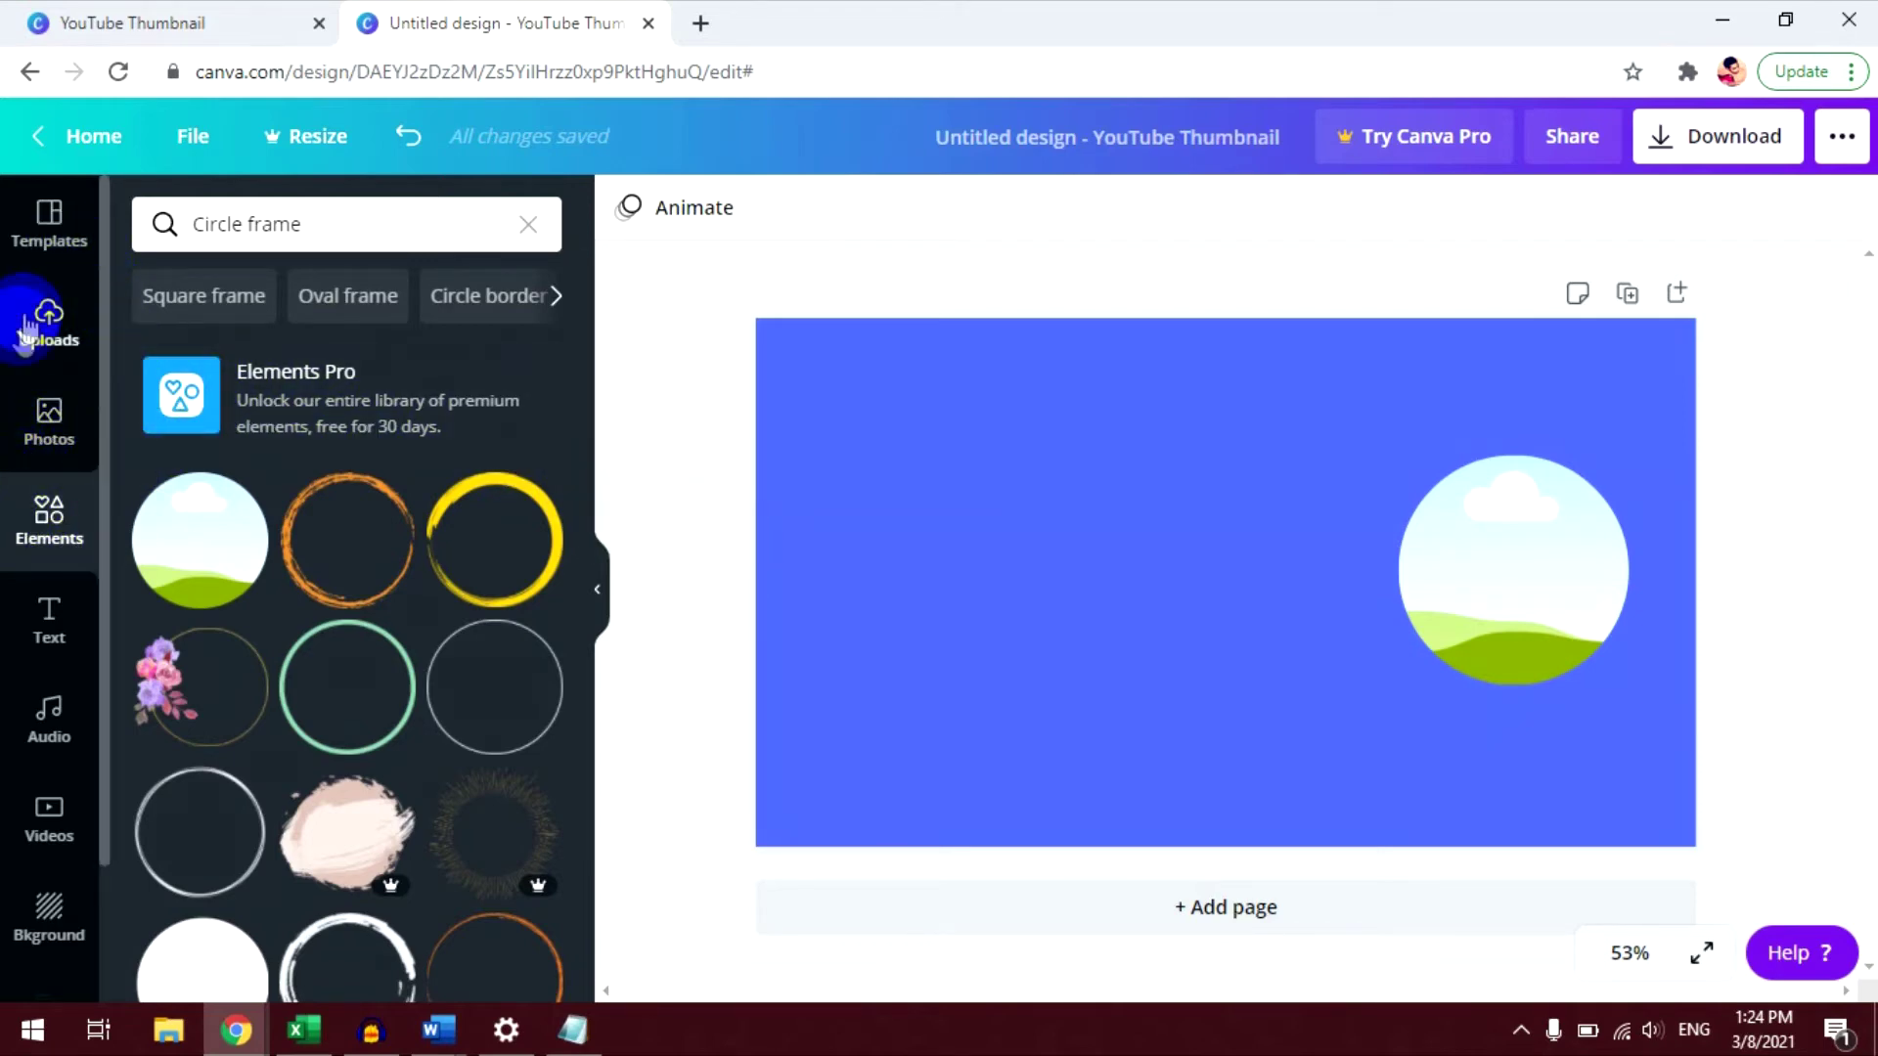
{"action": "left_click", "coordinate": [49, 334]}
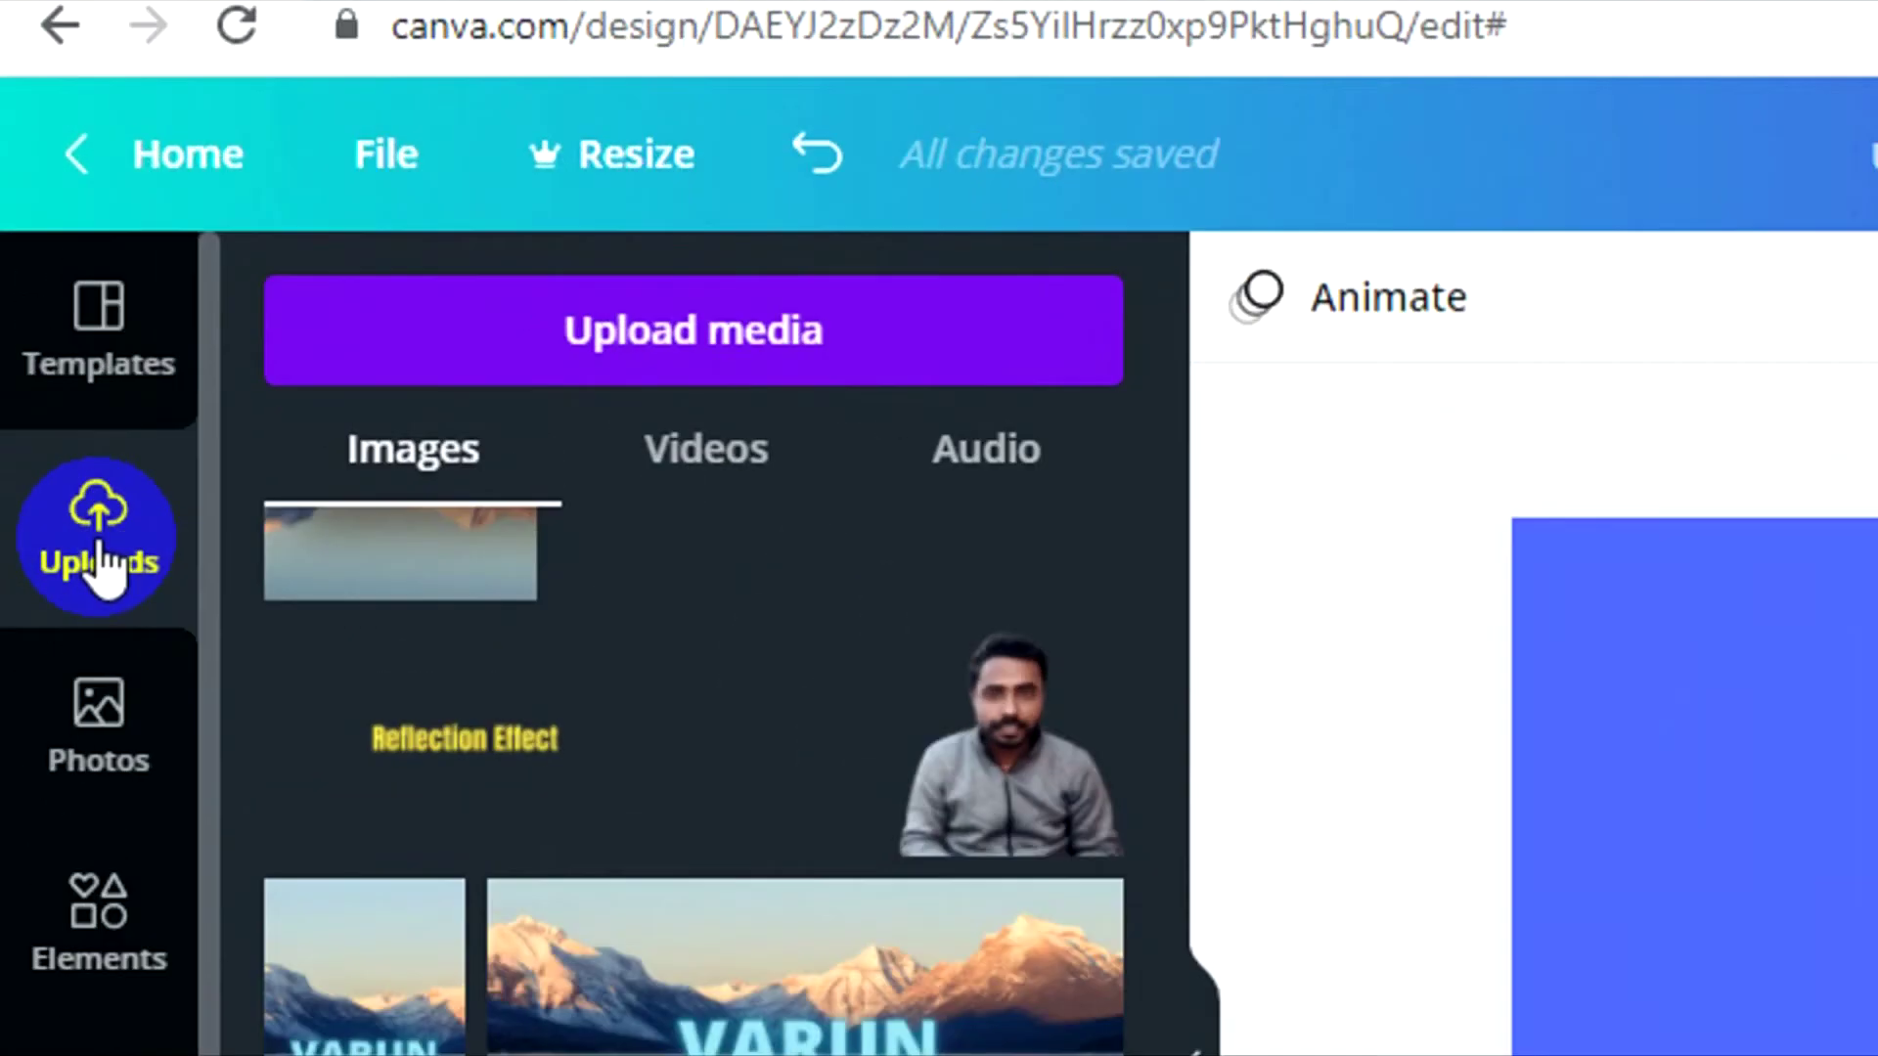
{"action": "left_click", "coordinate": [200, 293]}
{"action": "left_click", "coordinate": [321, 236]}
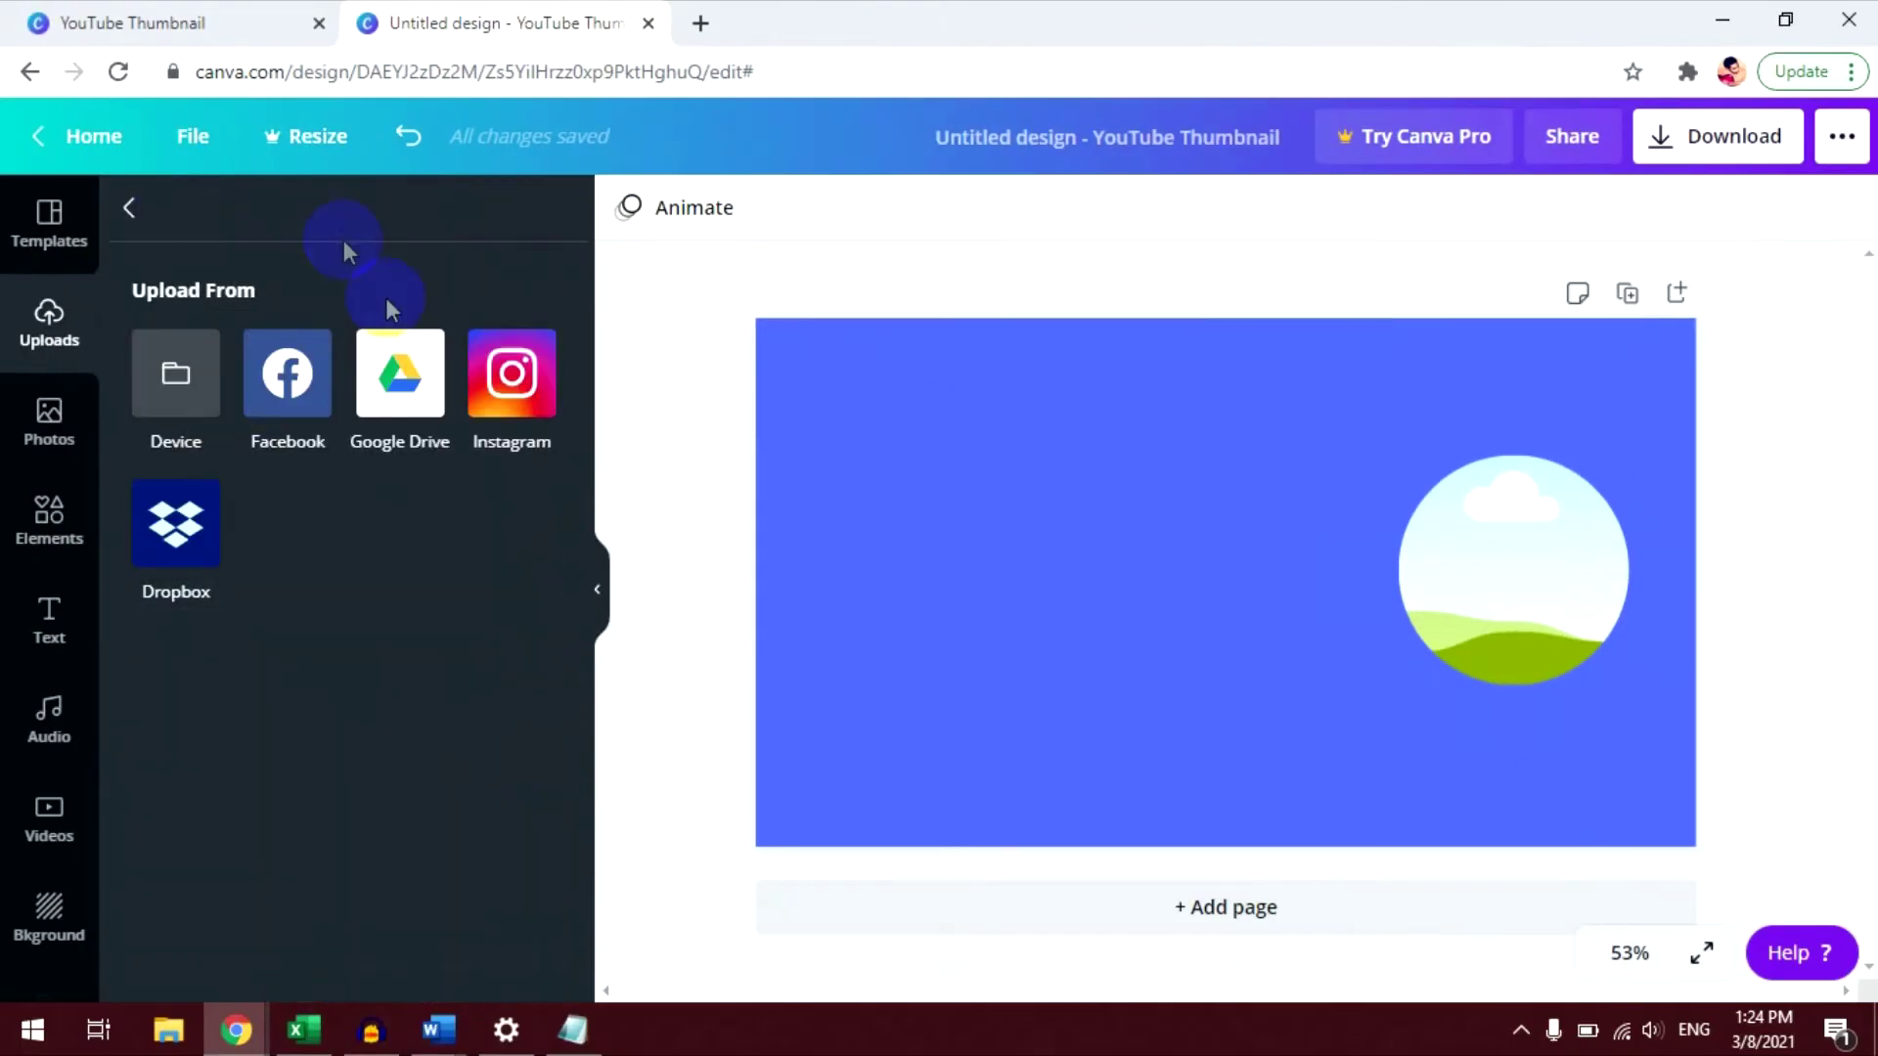
{"action": "left_click", "coordinate": [177, 394]}
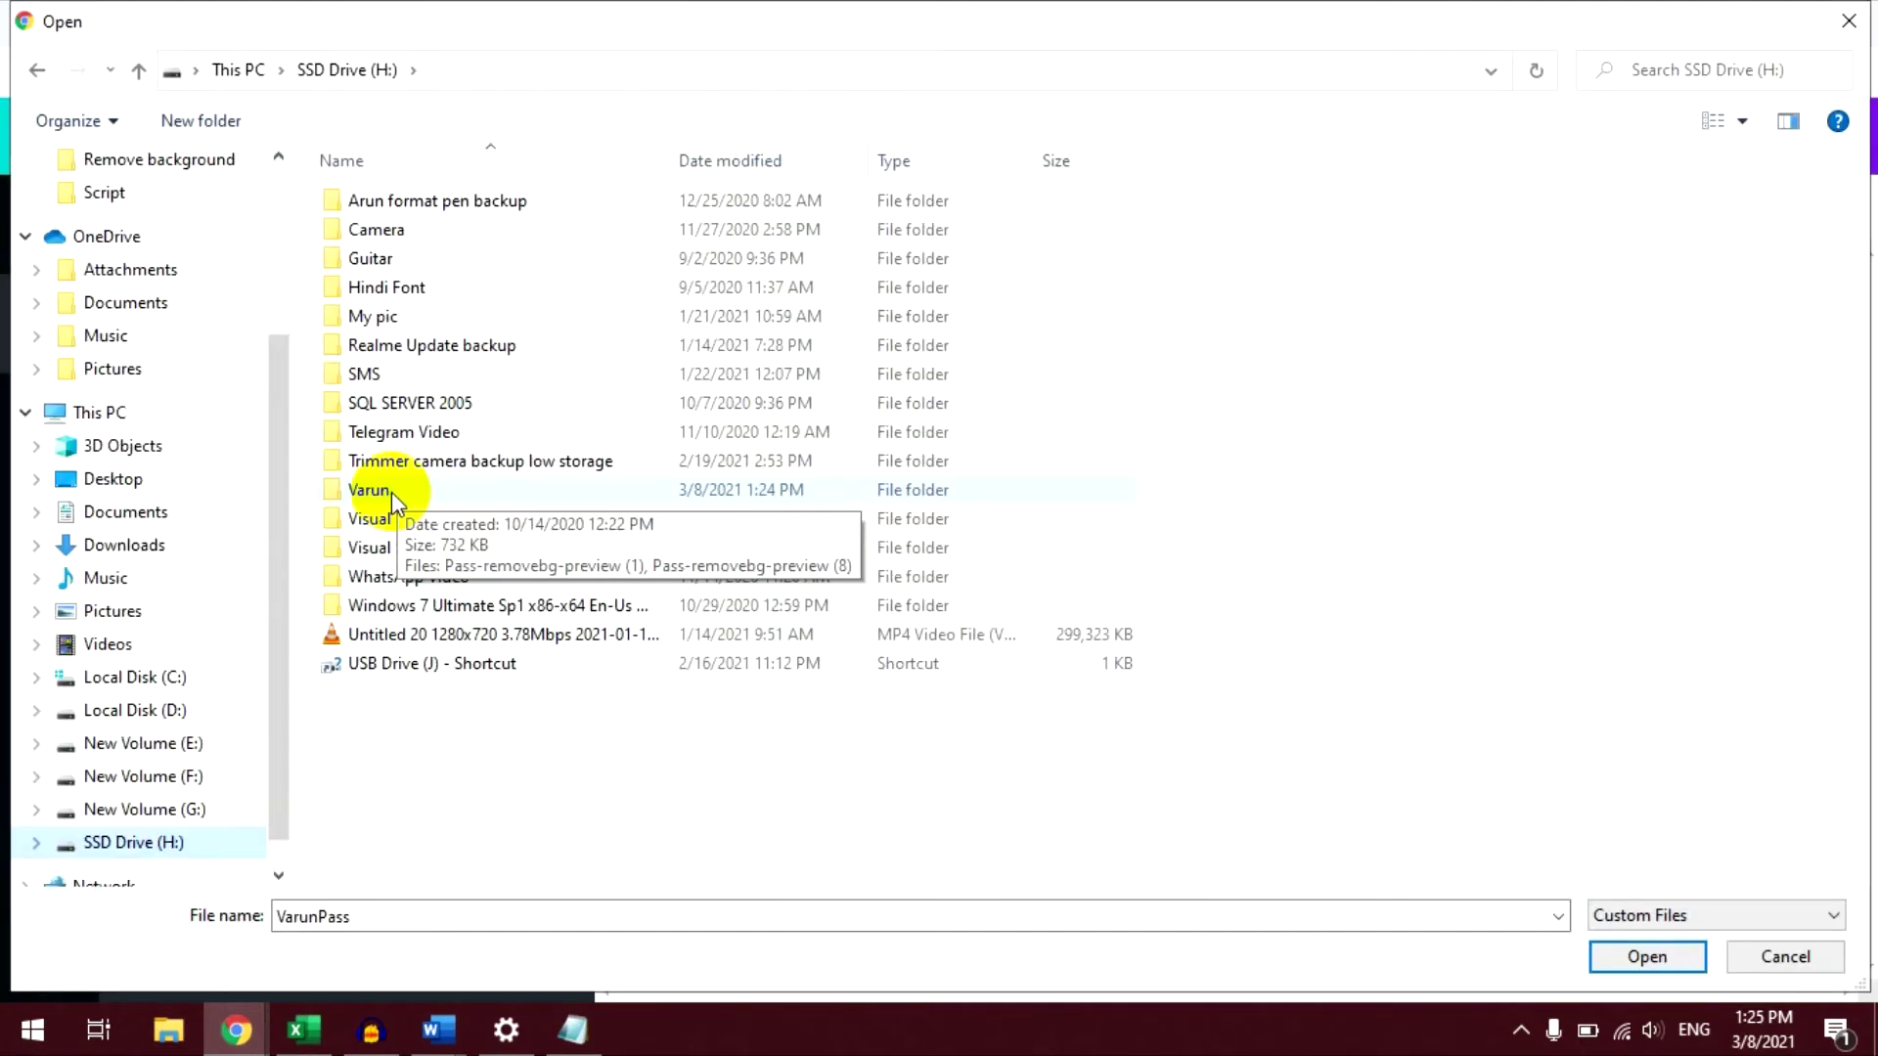
{"action": "double_click", "coordinate": [392, 491]}
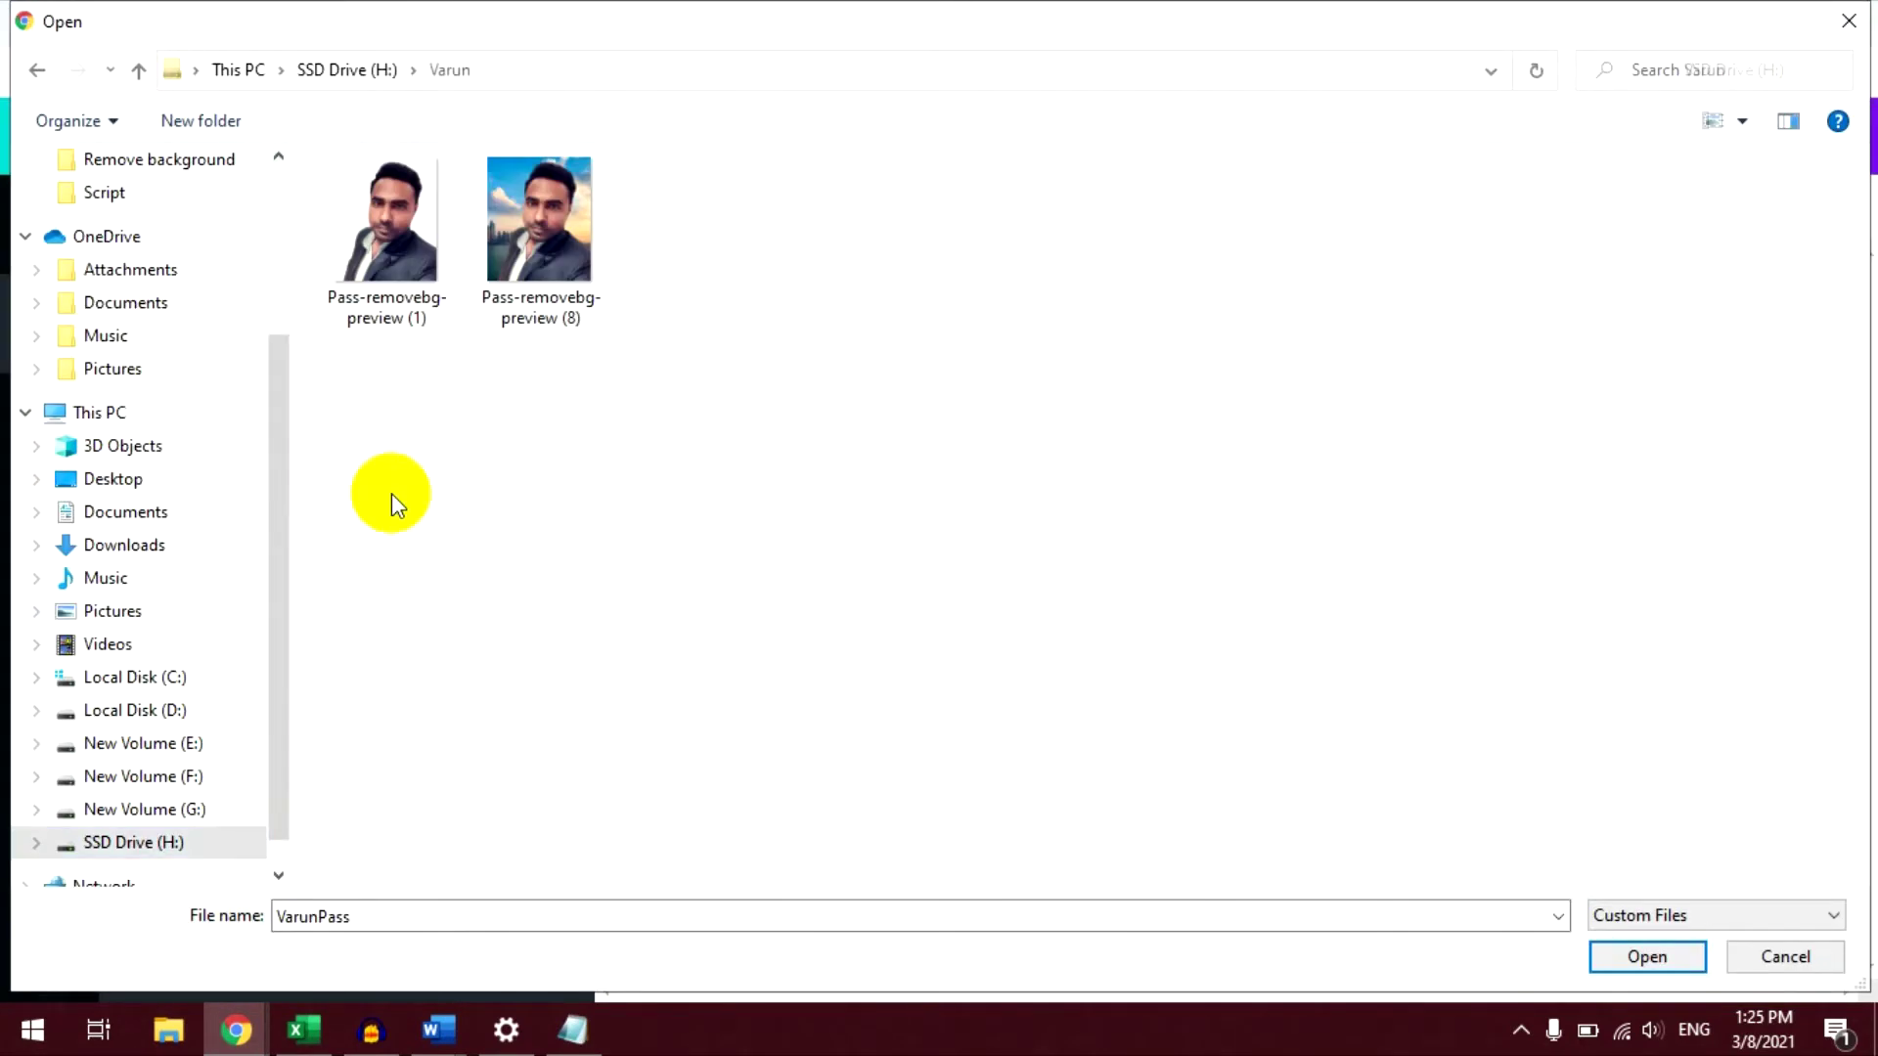
{"action": "left_click_drag", "start_coordinate": [620, 377], "coordinate": [276, 107]}
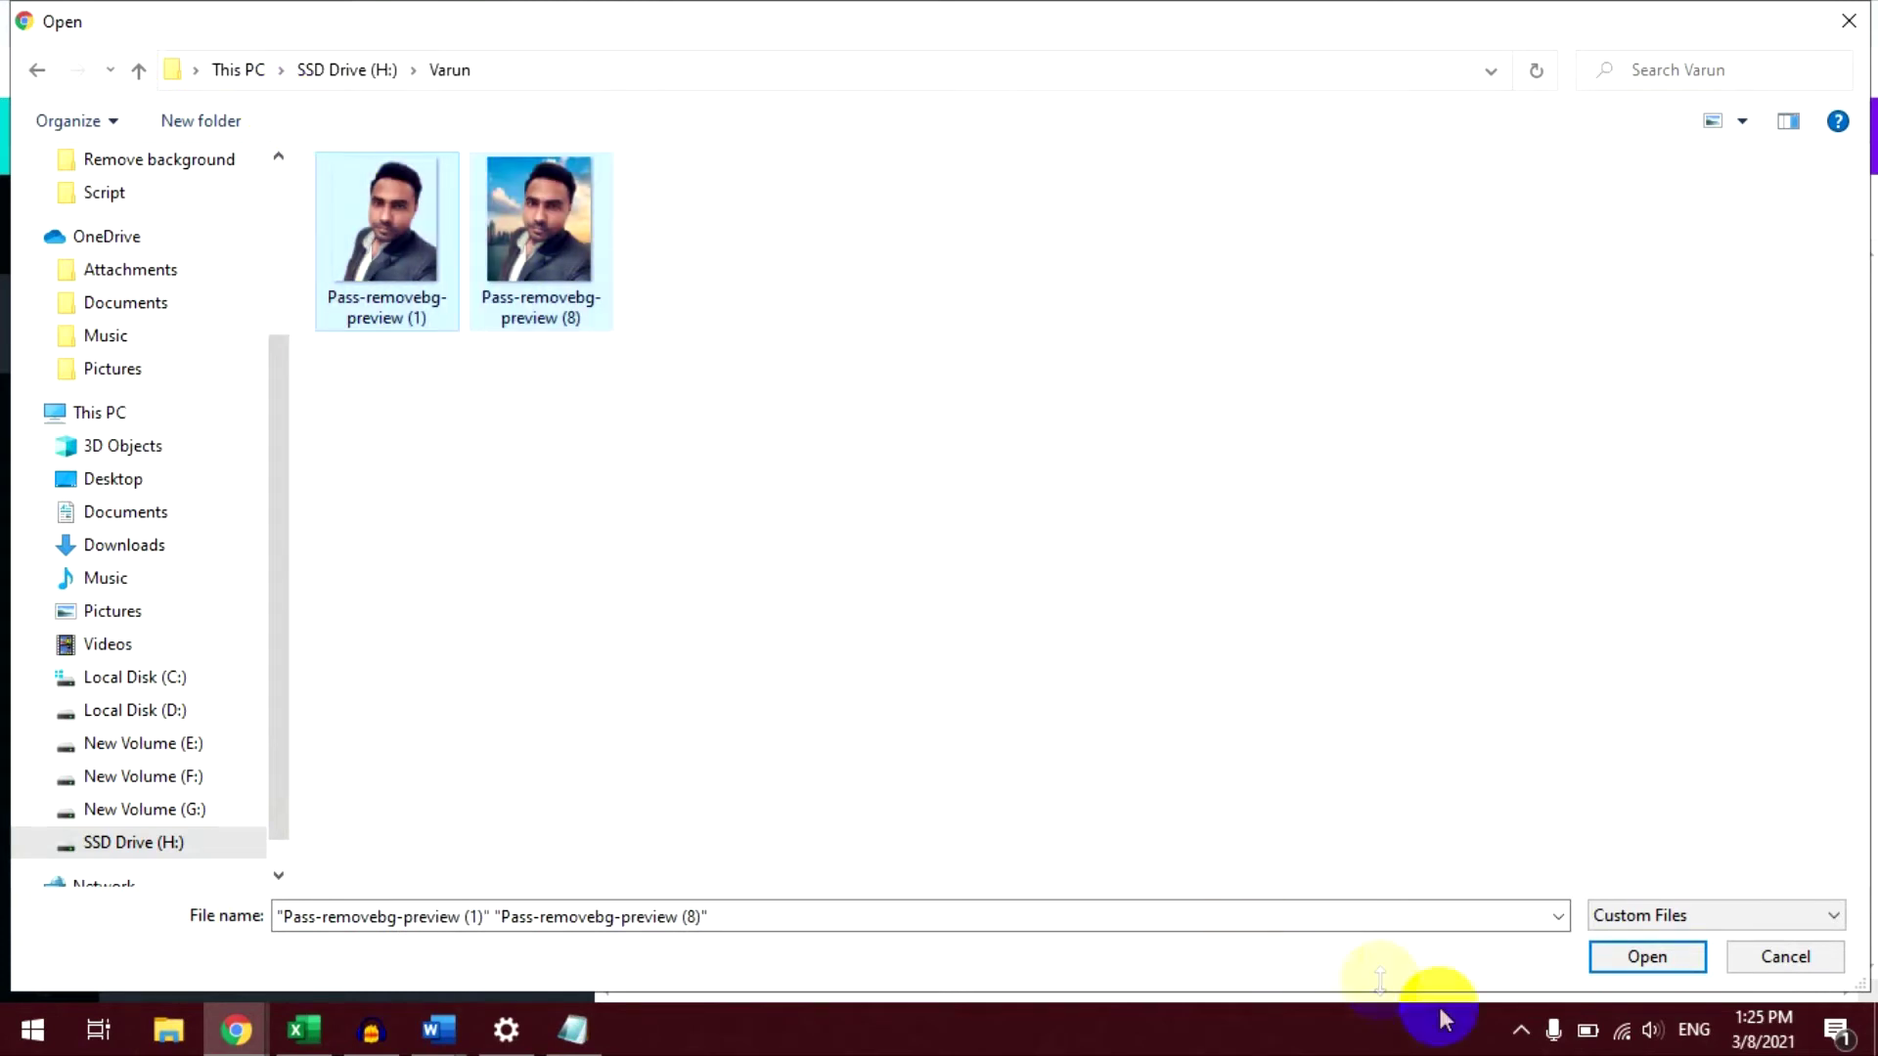
{"action": "left_click", "coordinate": [1633, 973]}
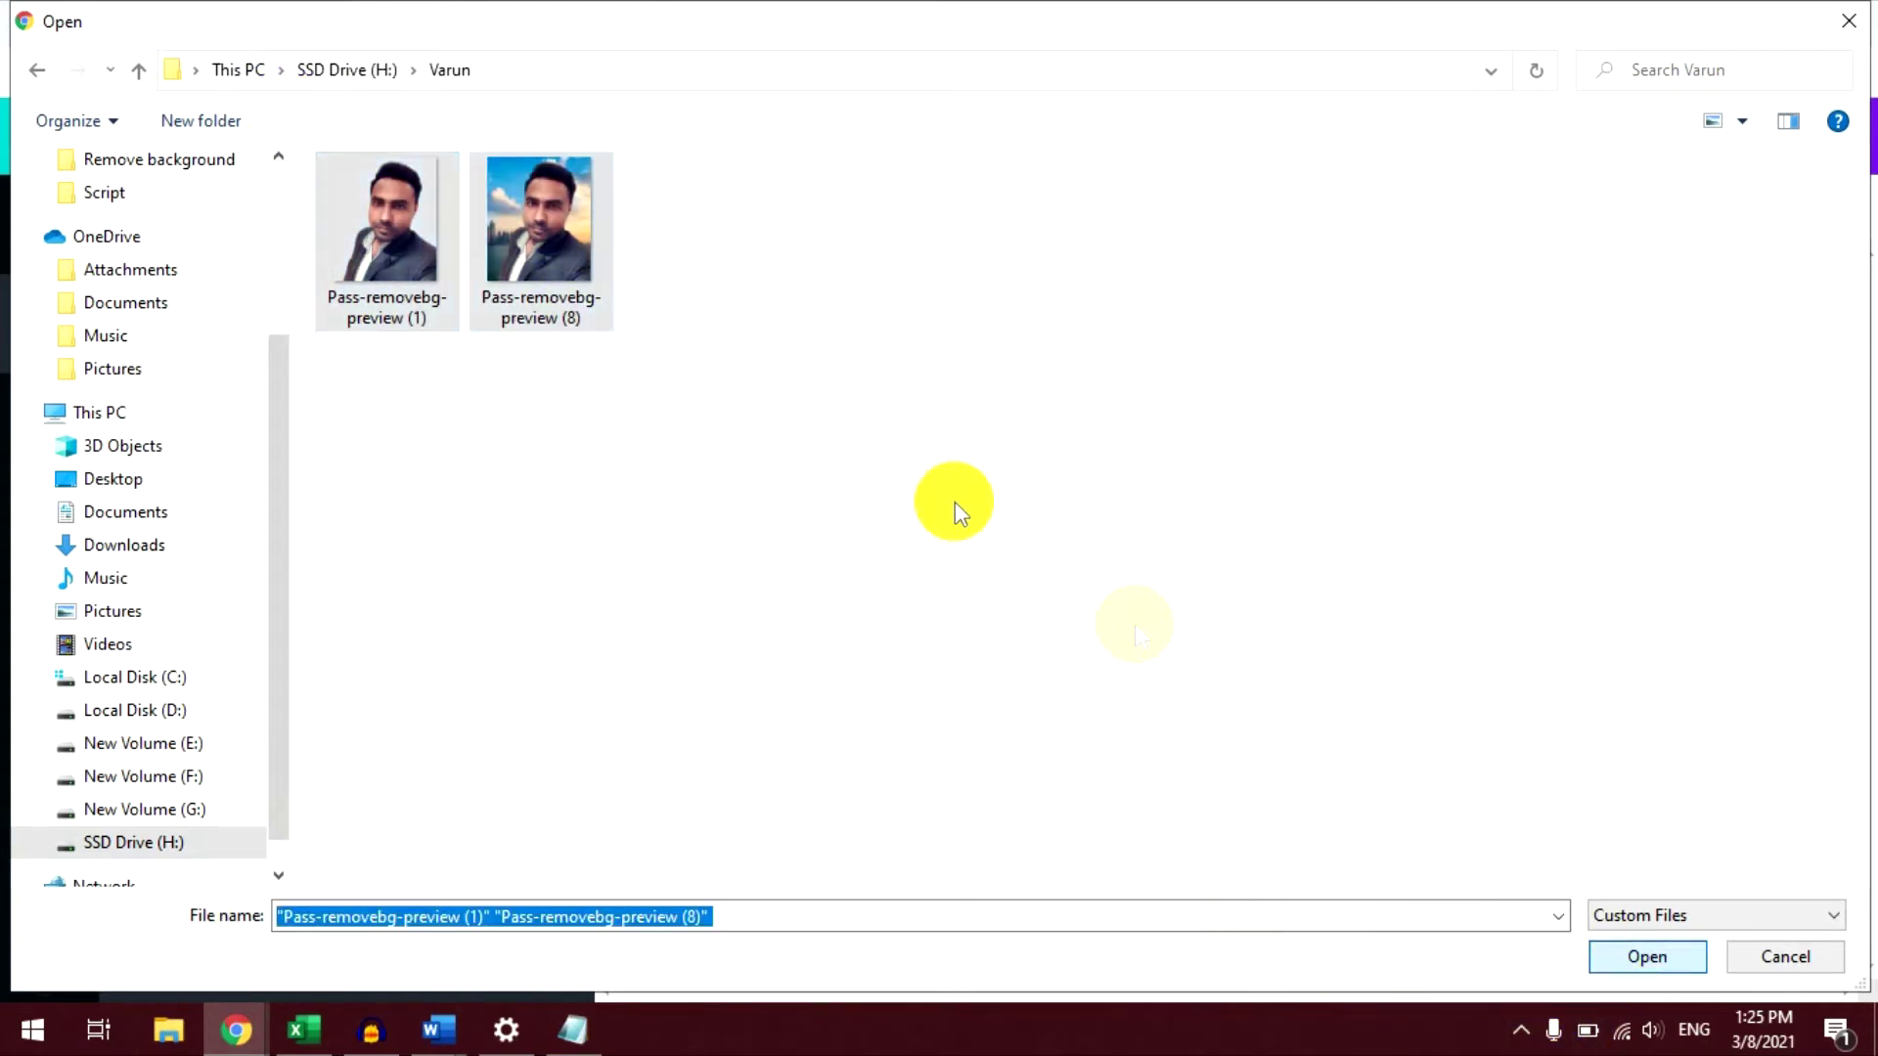
{"action": "left_click", "coordinate": [1618, 963]}
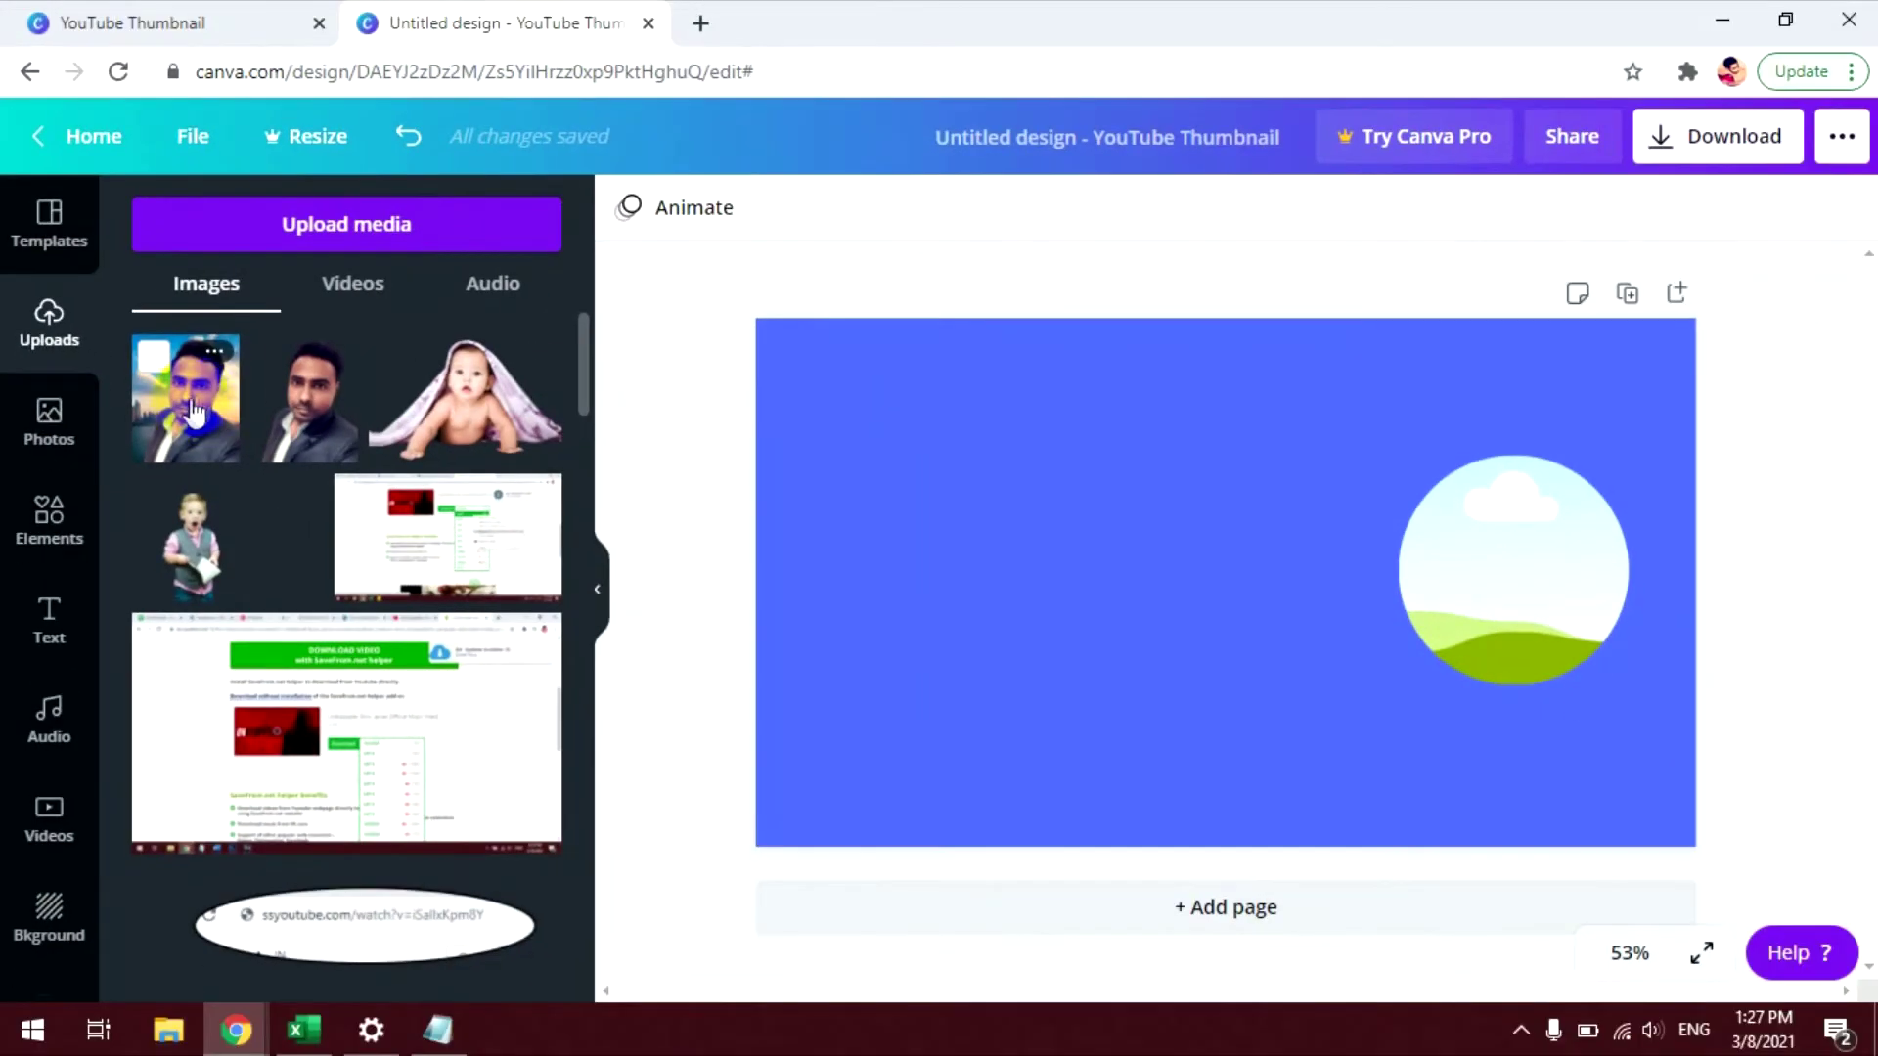
Step: Add the uploaded portraits to the page, moving the cutout to the left
{"action": "left_click", "coordinate": [193, 430]}
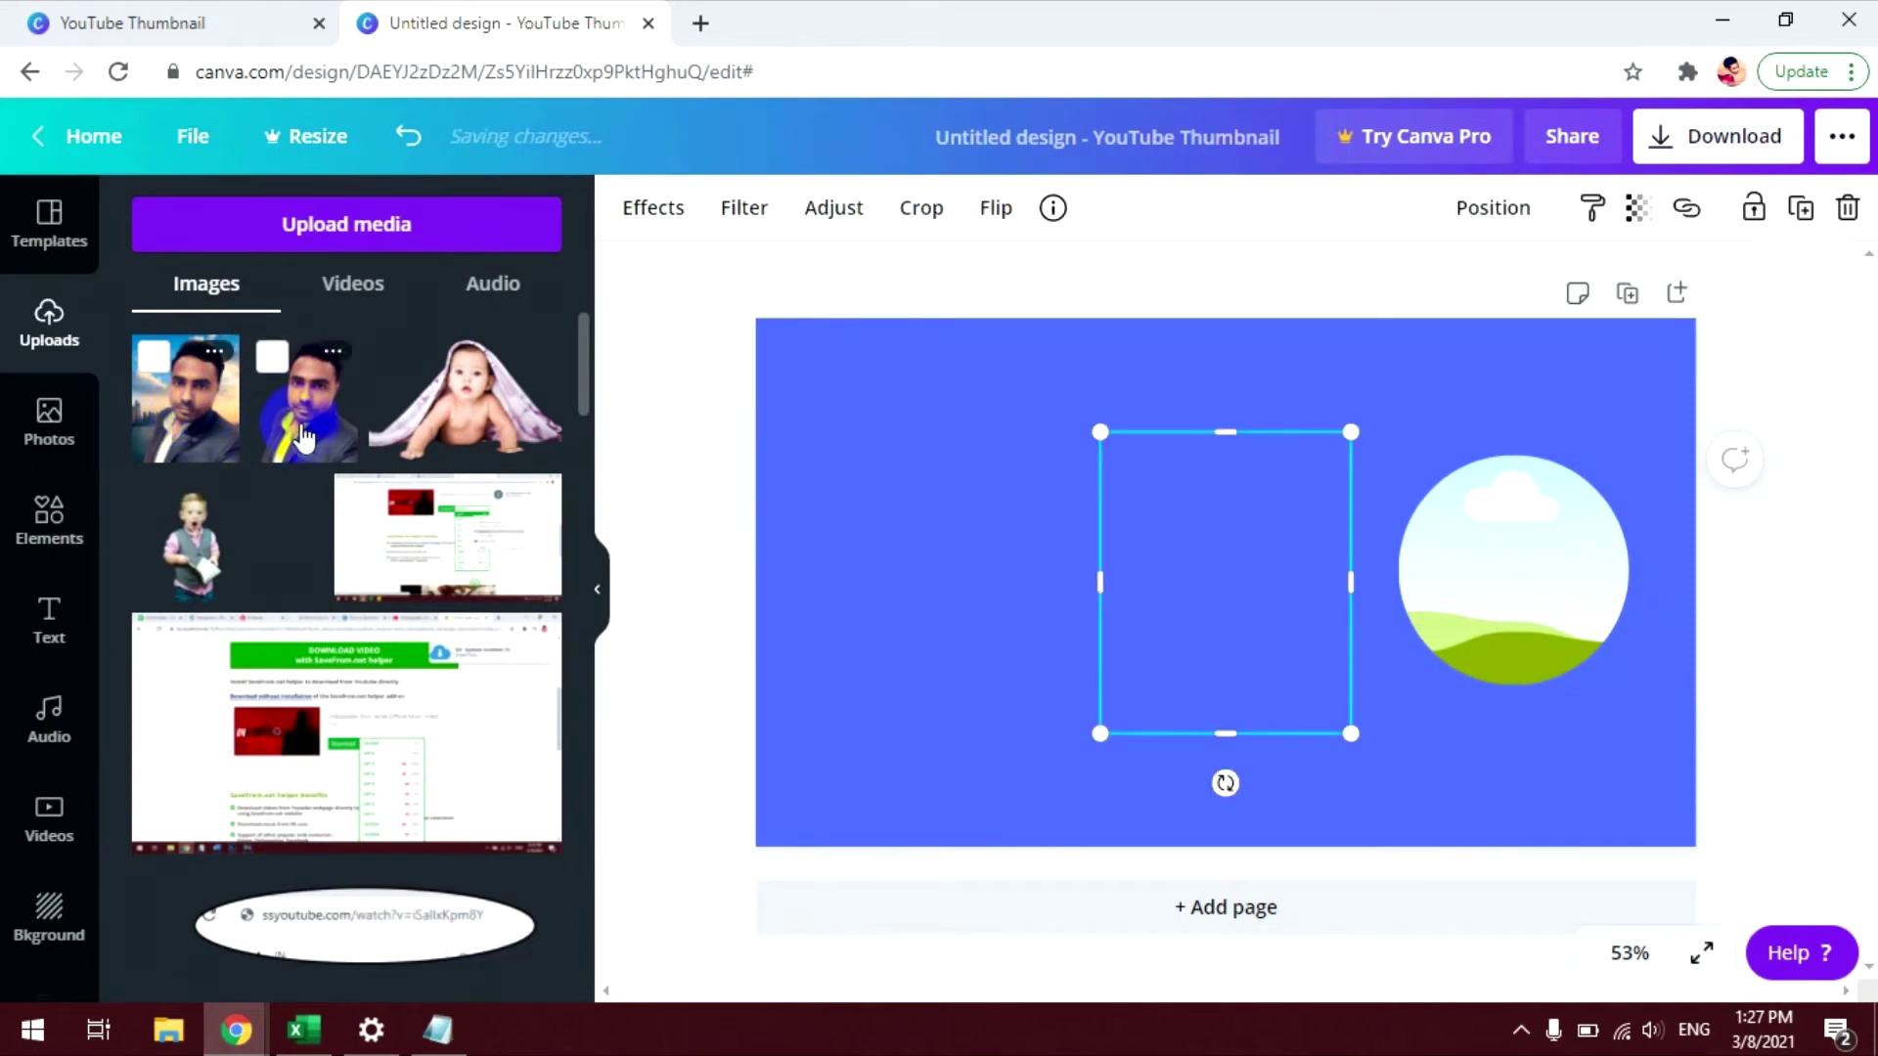
{"action": "left_click_drag", "start_coordinate": [1225, 644], "coordinate": [907, 634]}
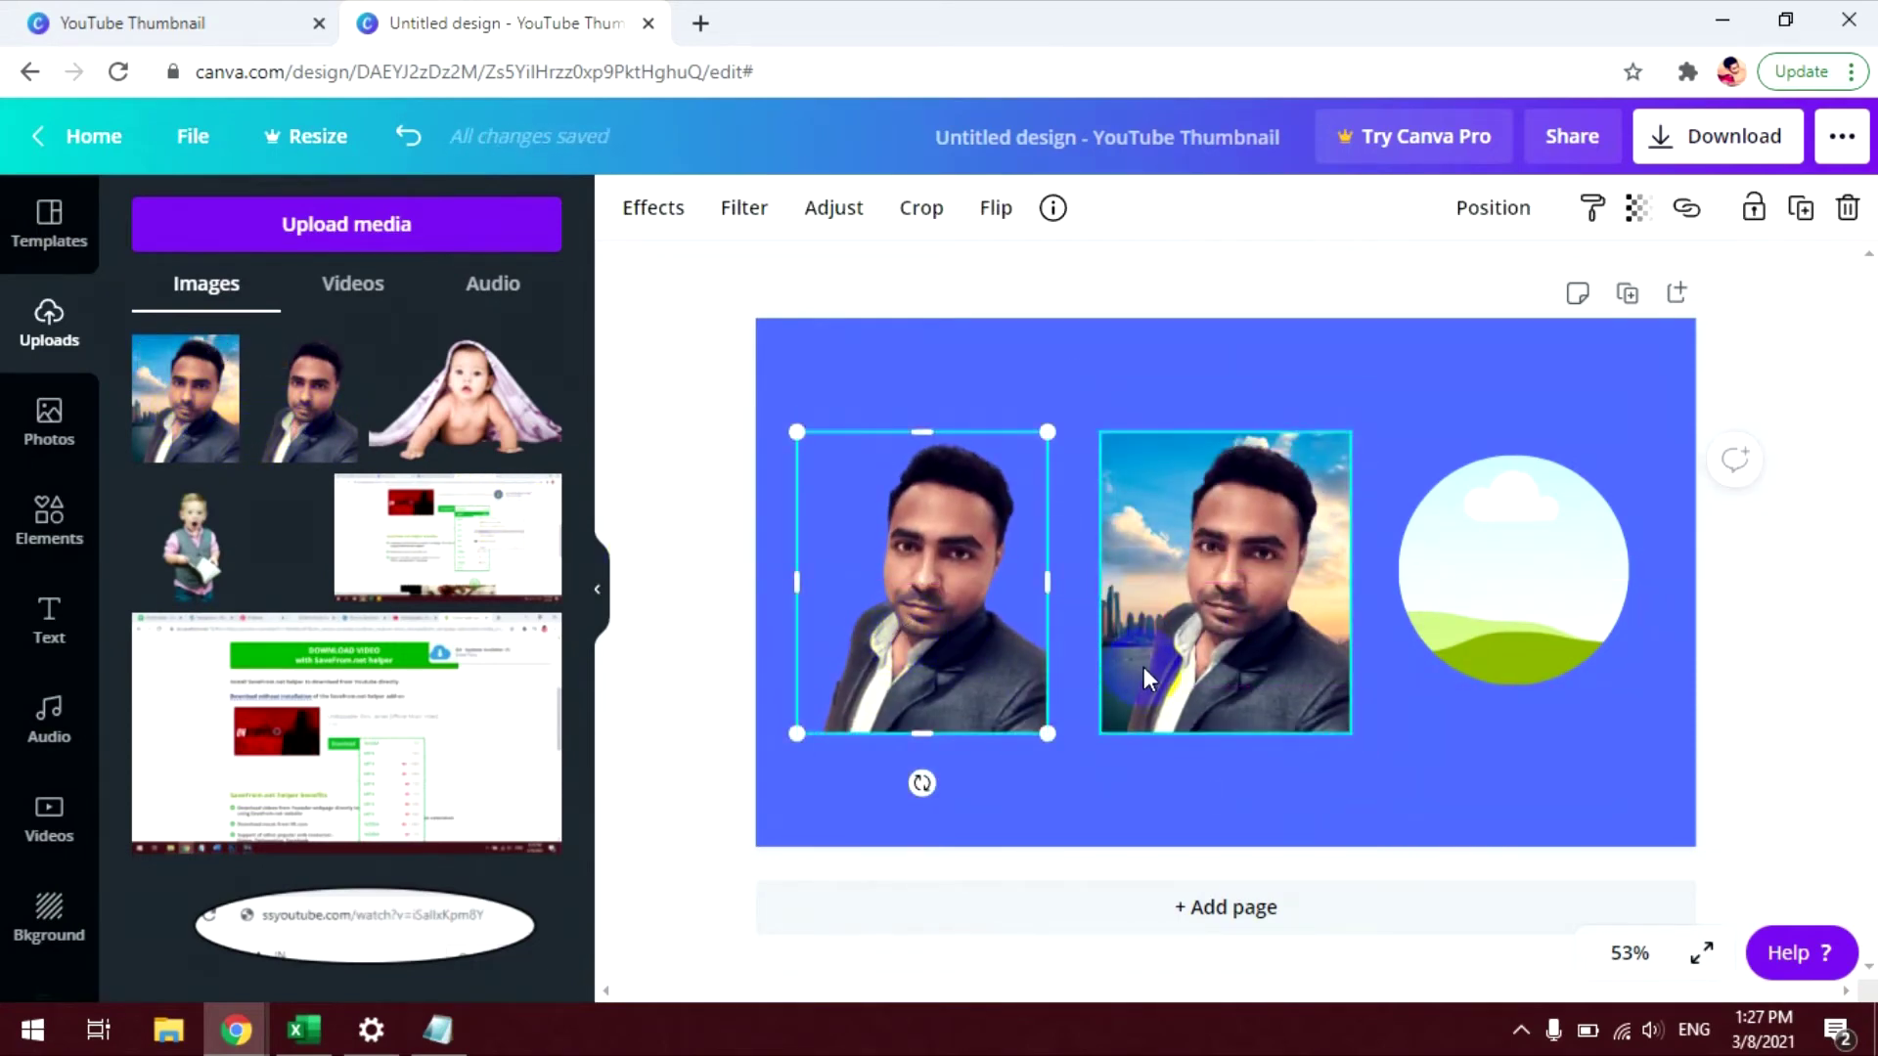
{"action": "left_click", "coordinate": [1295, 679]}
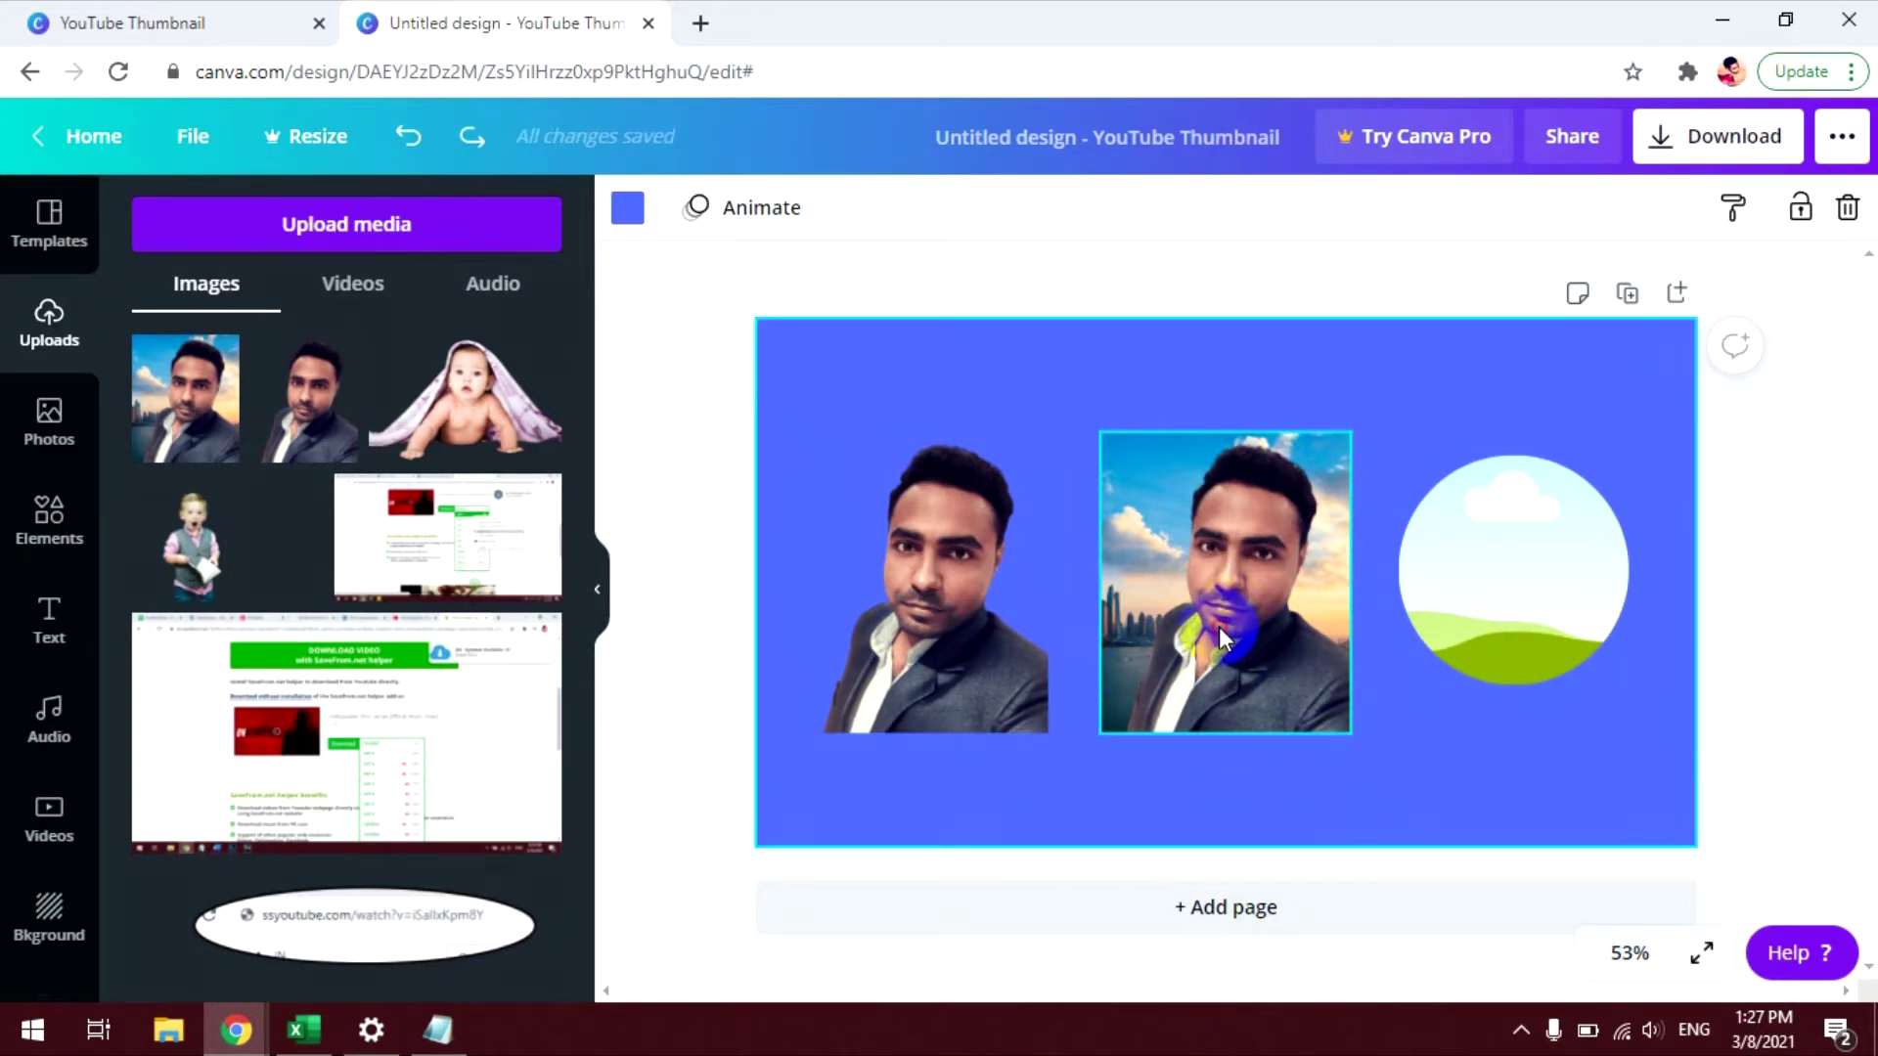
Step: Drop the sky-background portrait into the circle frame
{"action": "left_click_drag", "start_coordinate": [1220, 624], "coordinate": [1498, 579]}
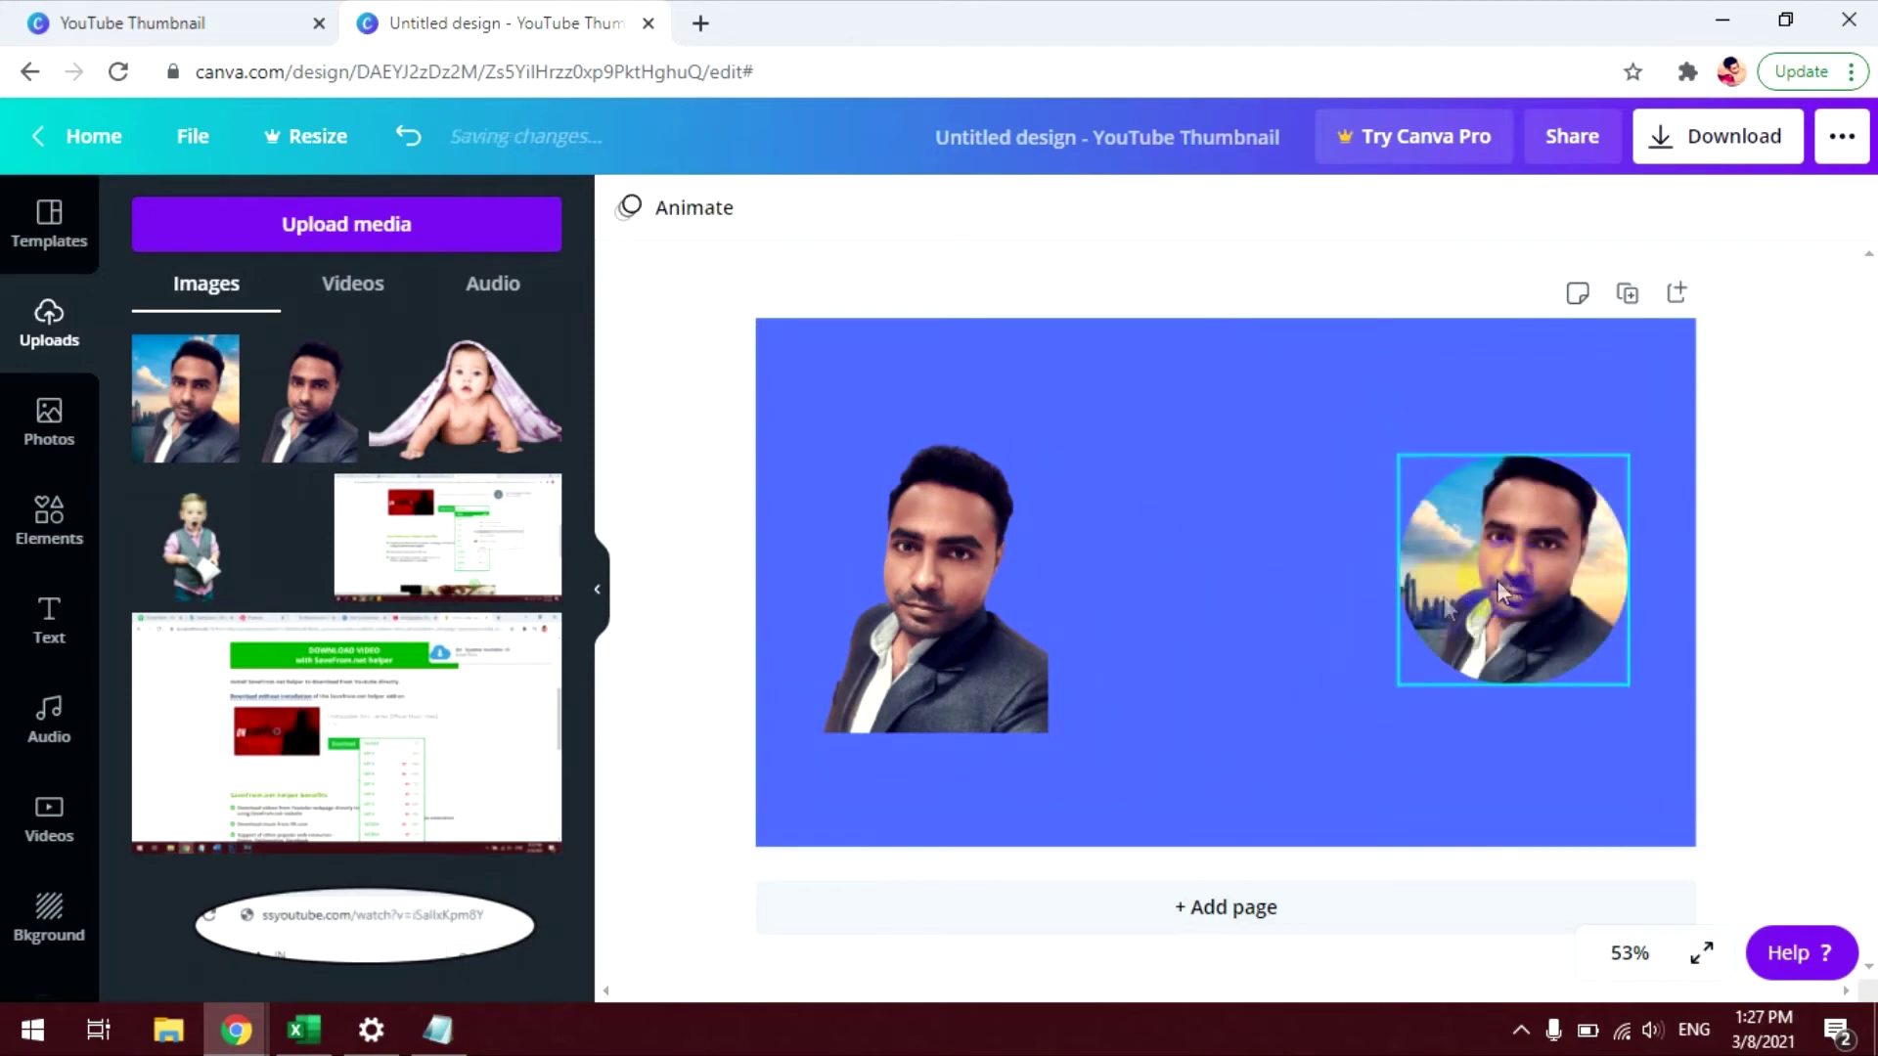
{"action": "left_click", "coordinate": [1386, 616]}
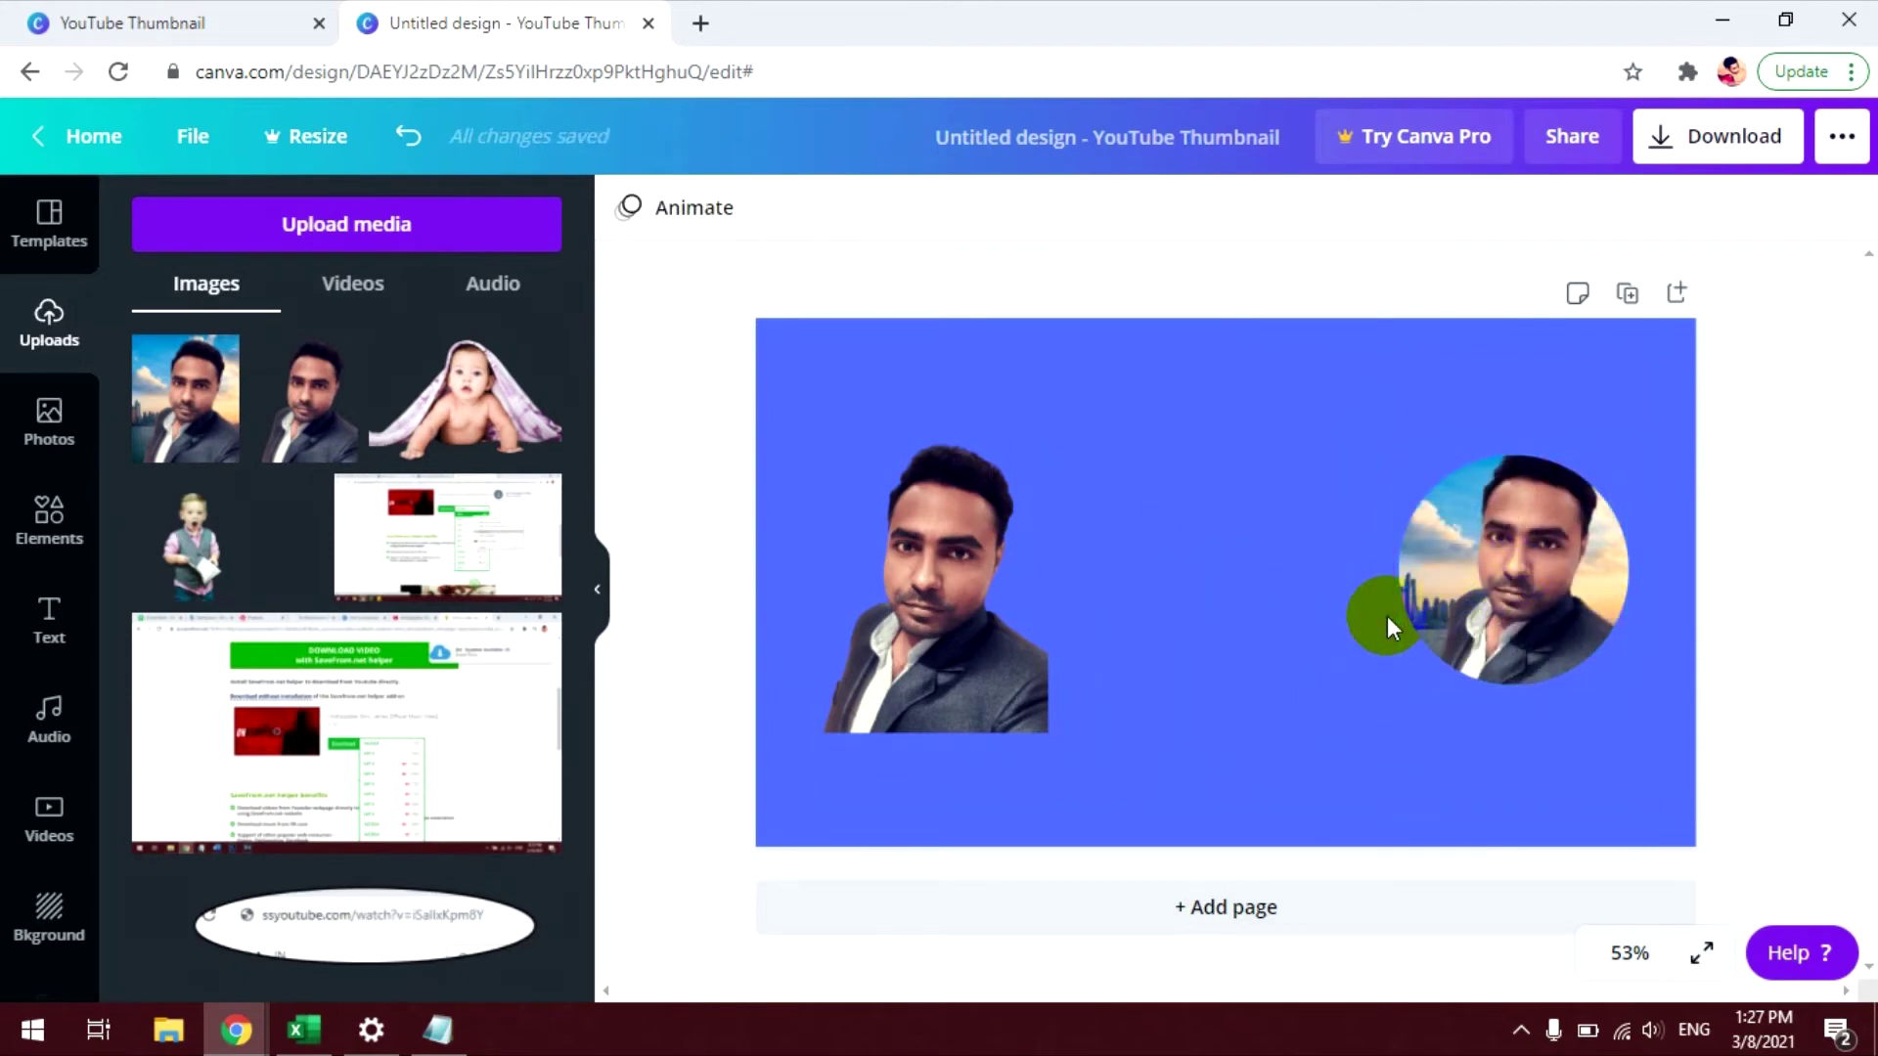
{"action": "left_click", "coordinate": [1387, 616]}
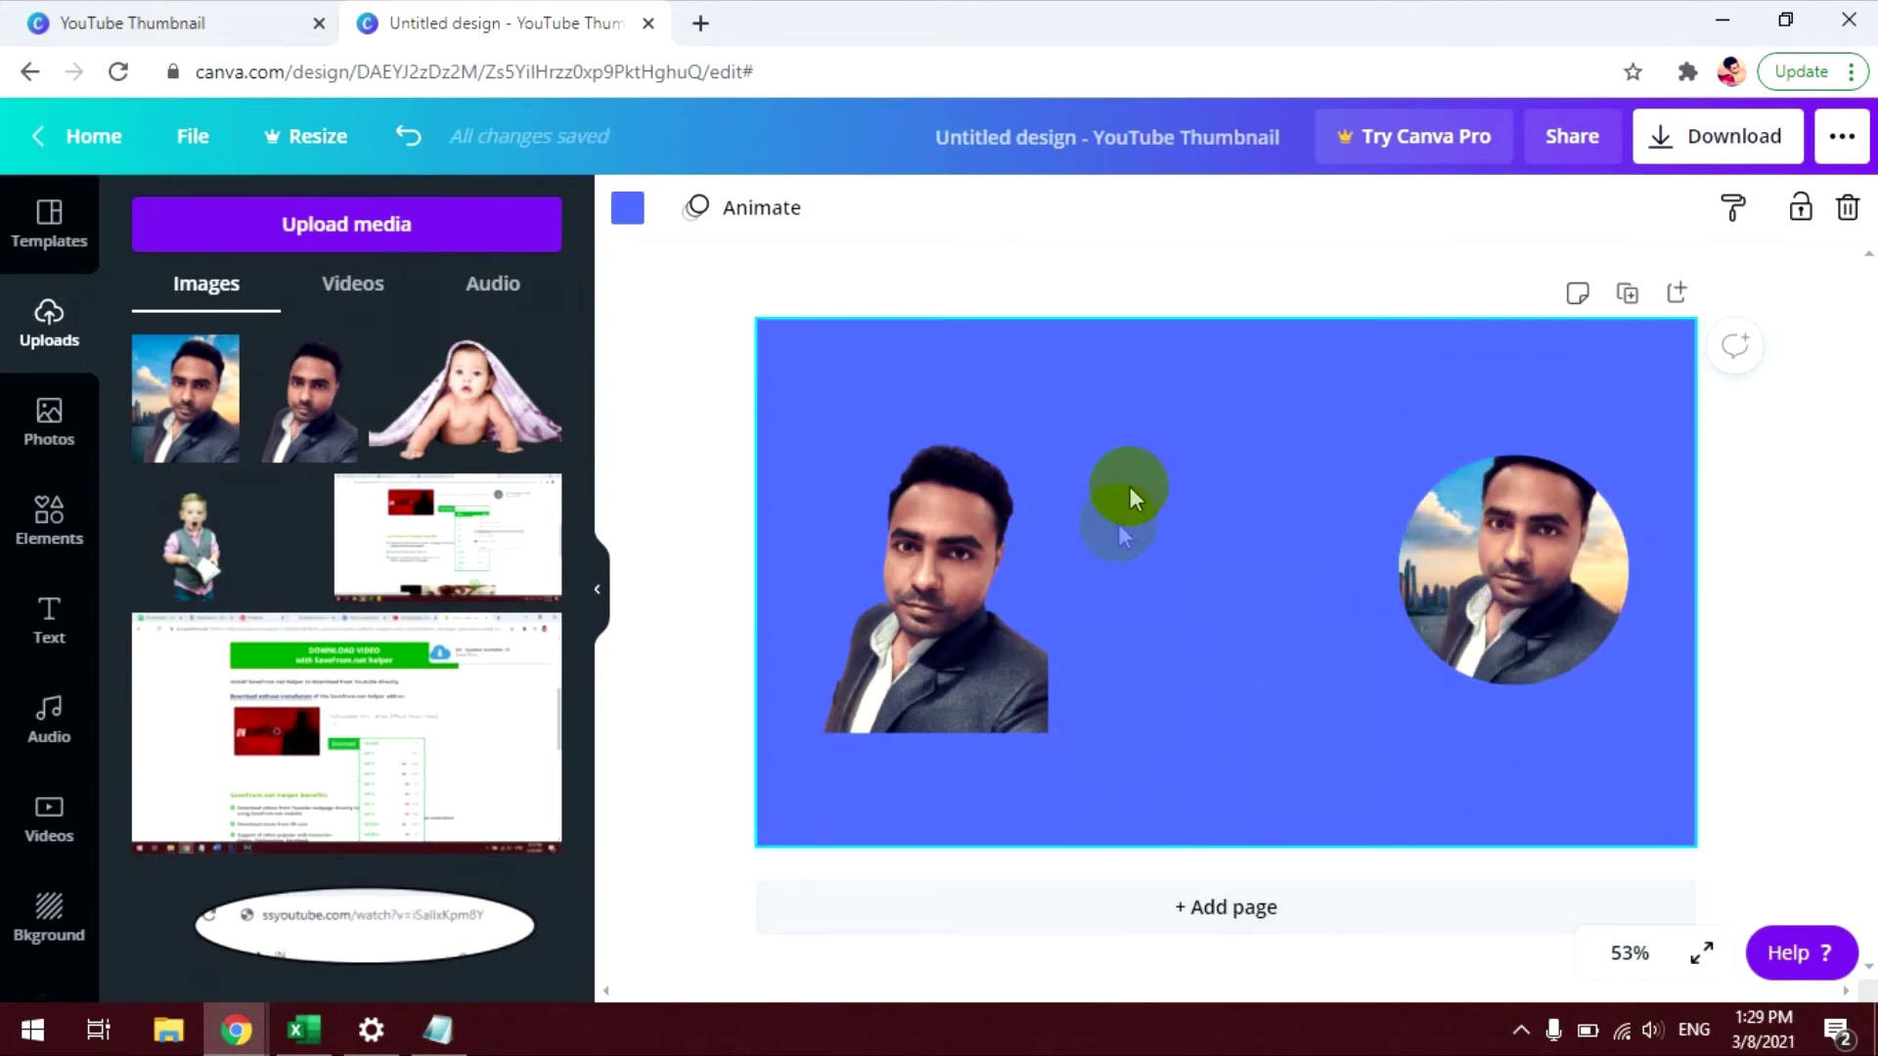
Step: Reposition and slightly enlarge the photo inside the circle so the face fits
{"action": "double_click", "coordinate": [1487, 550]}
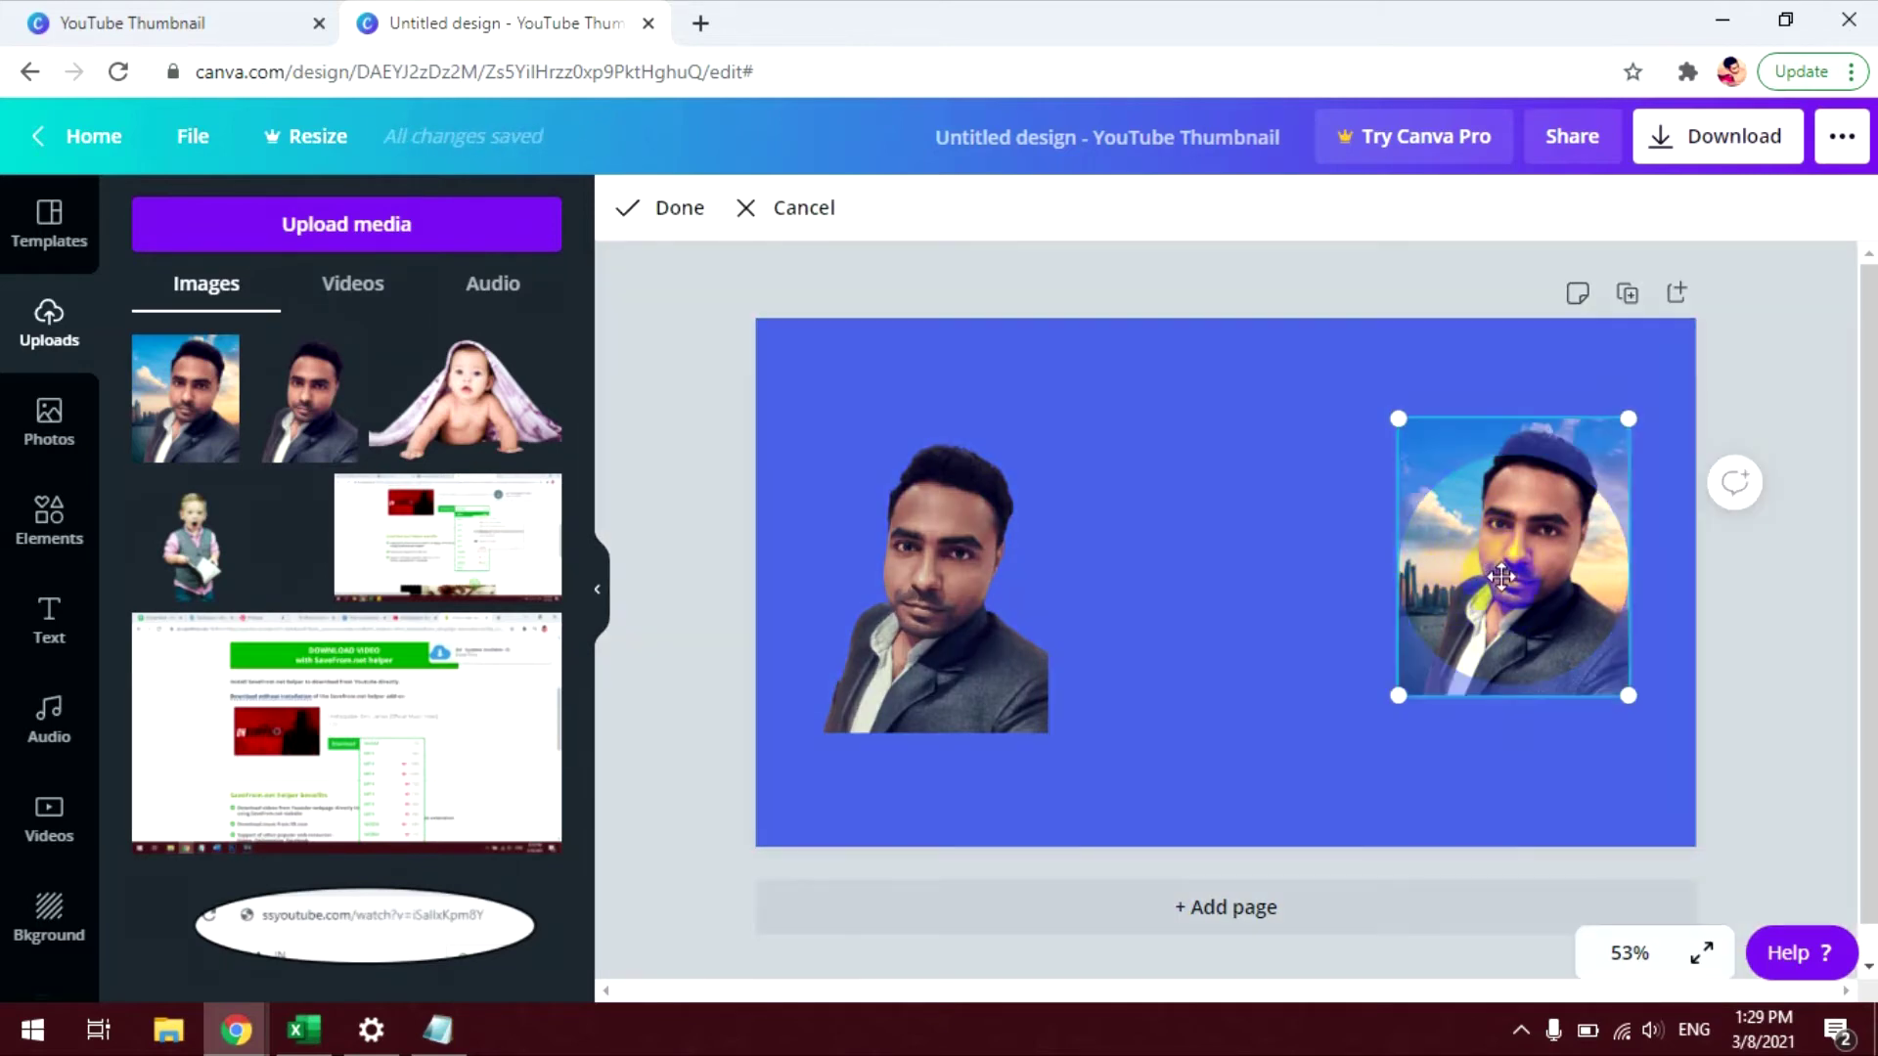
{"action": "left_click_drag", "start_coordinate": [1506, 556], "coordinate": [1537, 504]}
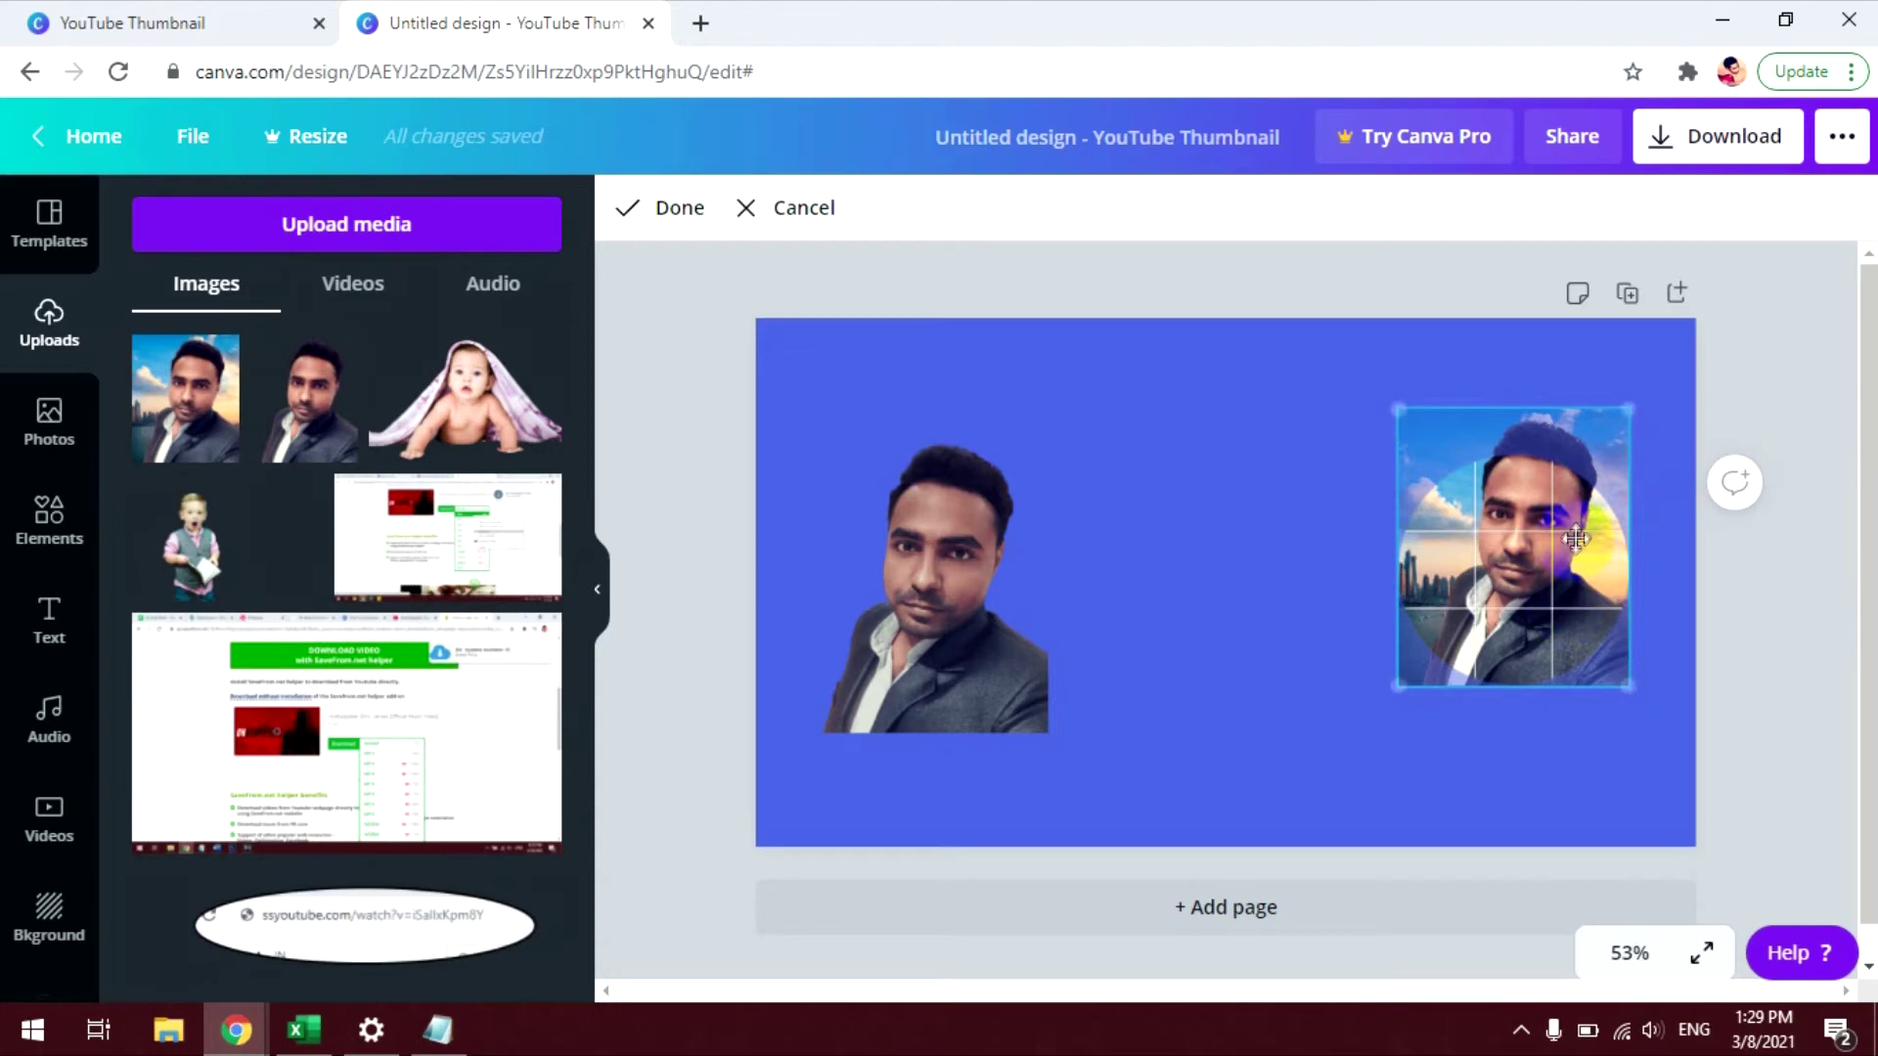
{"action": "left_click_drag", "start_coordinate": [1625, 415], "coordinate": [1628, 403]}
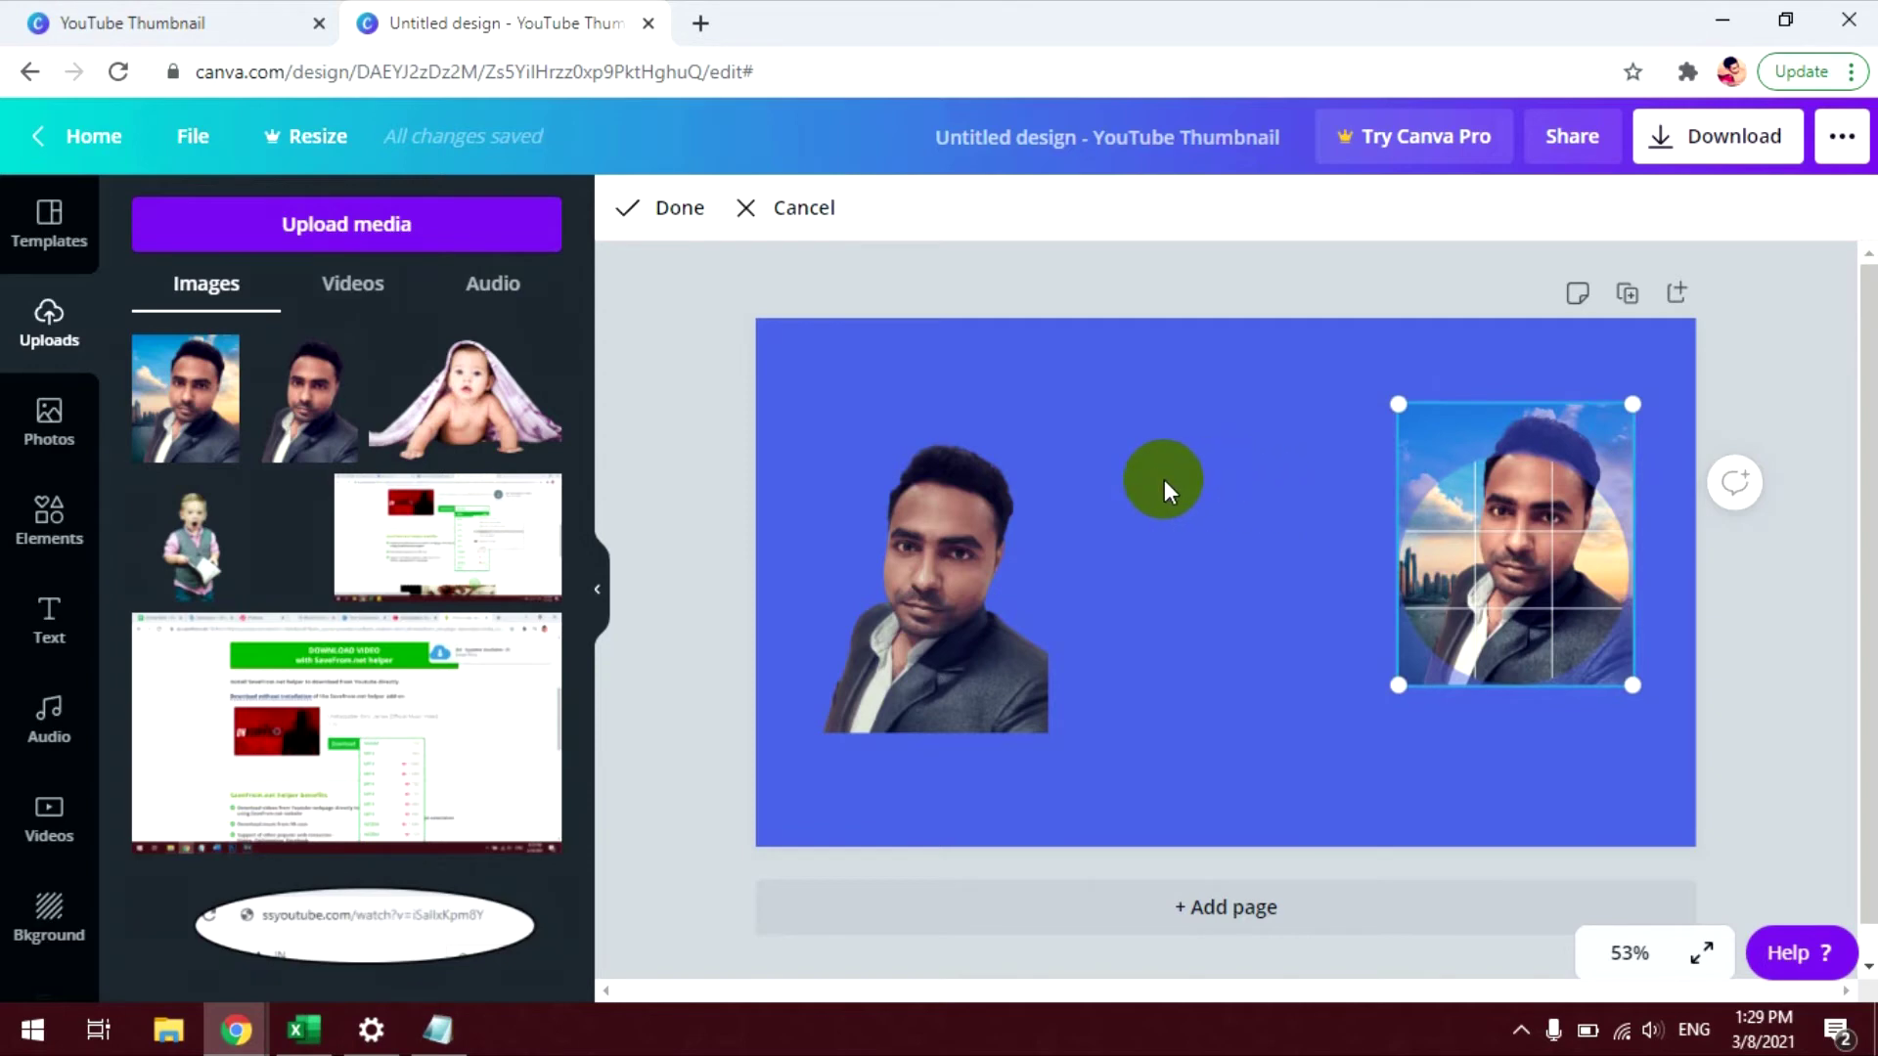
{"action": "left_click", "coordinate": [1164, 479]}
{"action": "left_click", "coordinate": [1194, 755]}
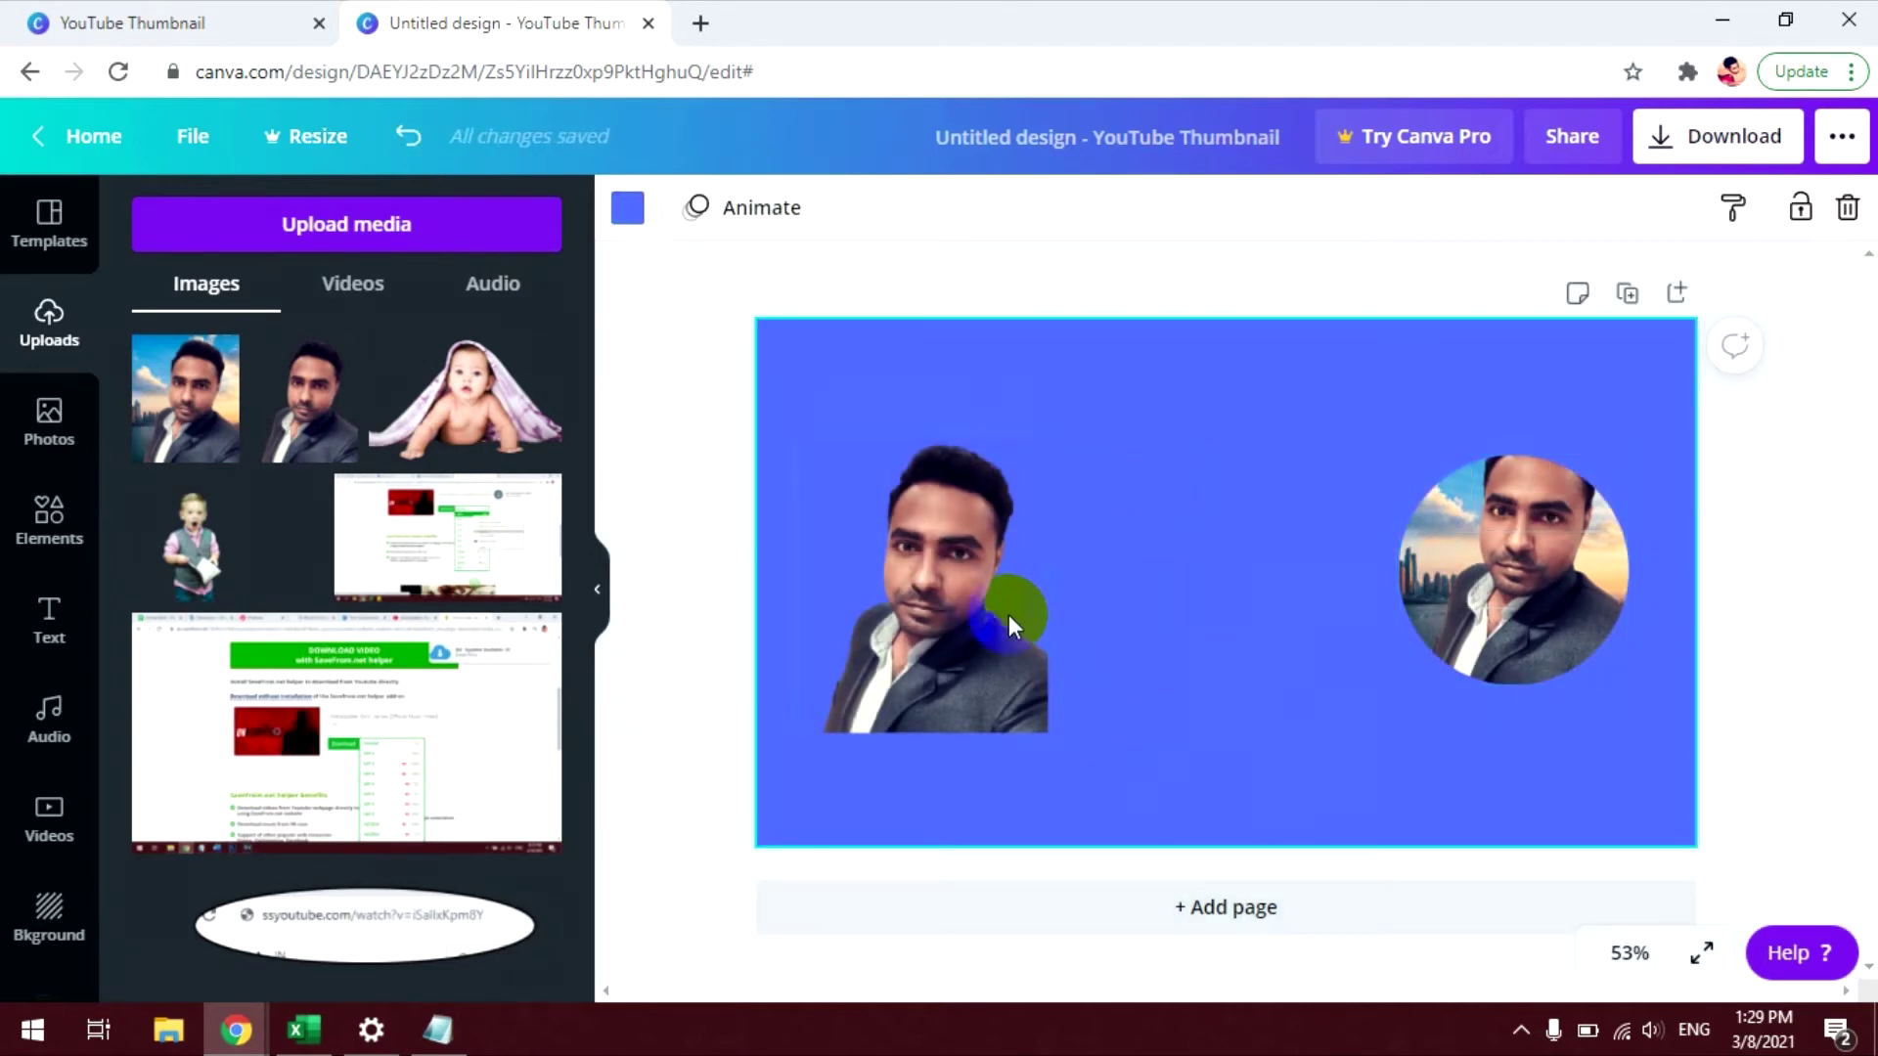
Step: Drag the cutout portrait over the circle and set it into the frame
{"action": "mouse_move", "coordinate": [910, 575]}
{"action": "left_mouse_down"}
{"action": "mouse_move", "coordinate": [1045, 587]}
{"action": "mouse_move", "coordinate": [1187, 539]}
{"action": "mouse_move", "coordinate": [1124, 520]}
{"action": "left_mouse_up"}
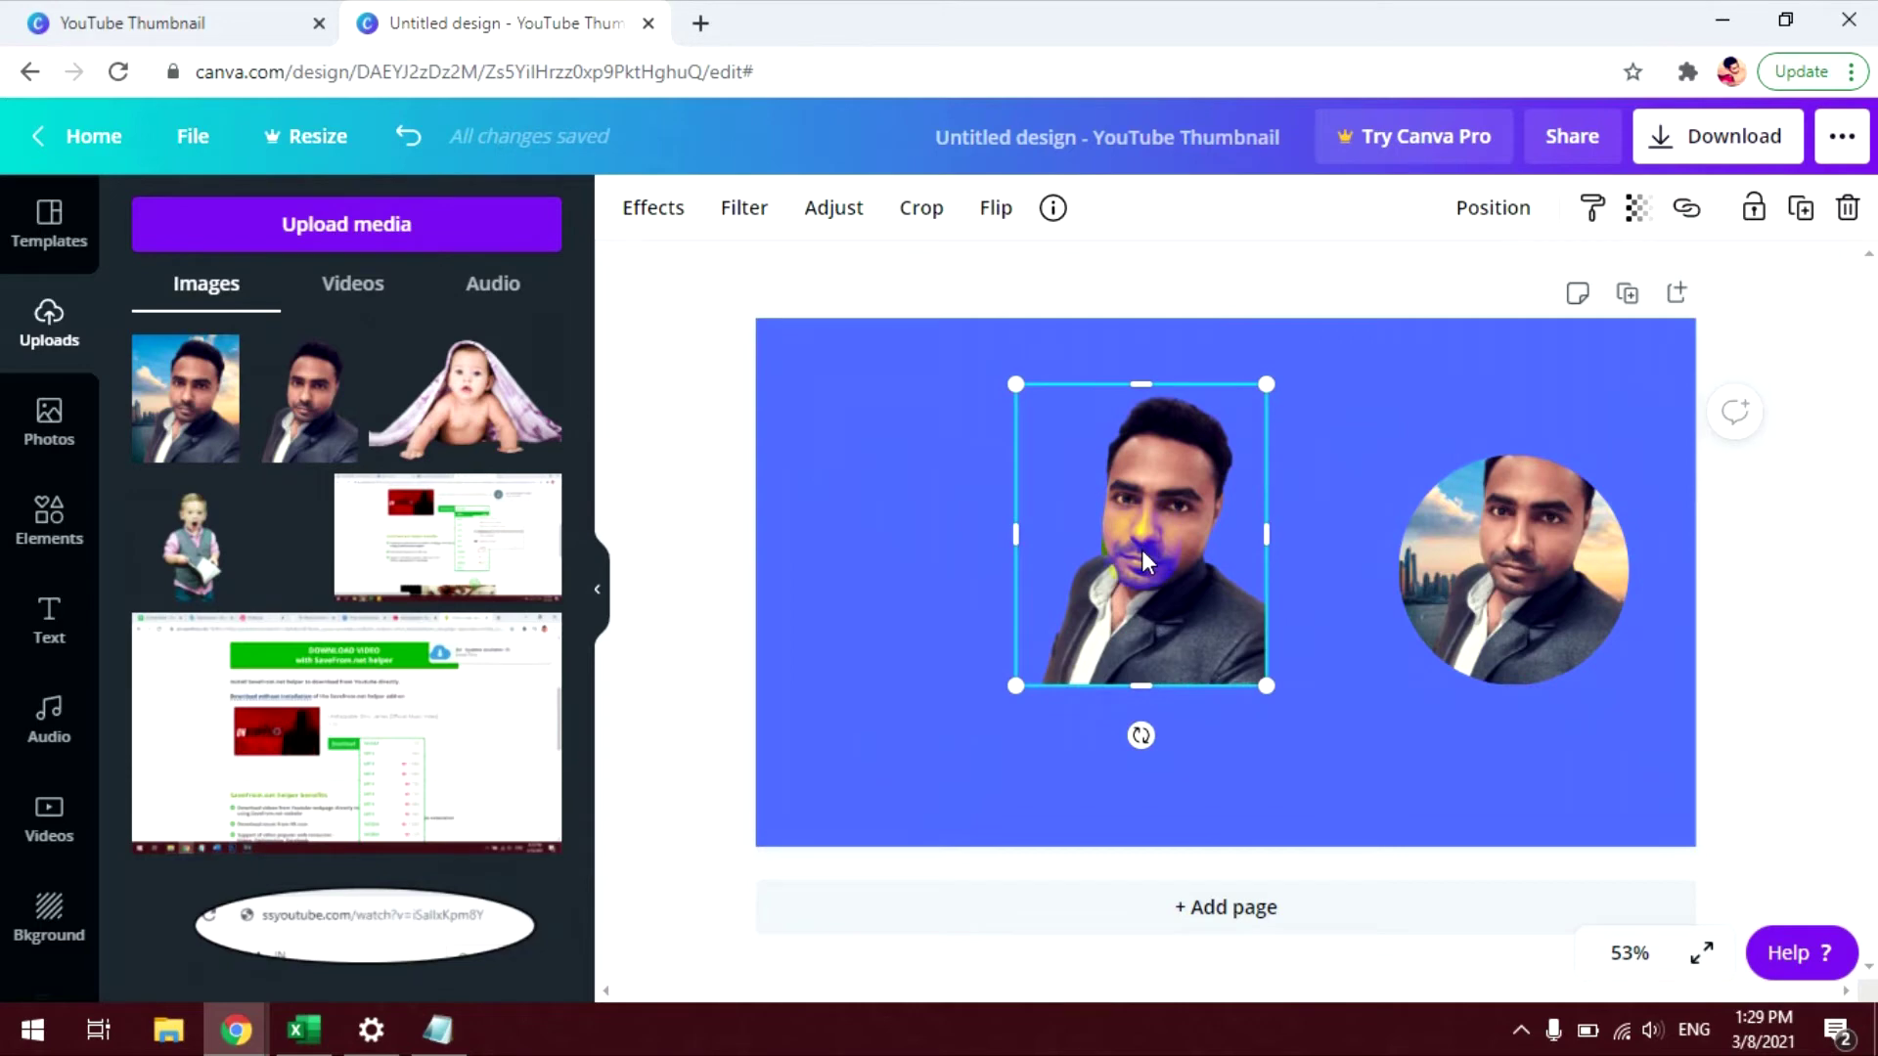
{"action": "left_click_drag", "start_coordinate": [1164, 573], "coordinate": [1457, 575]}
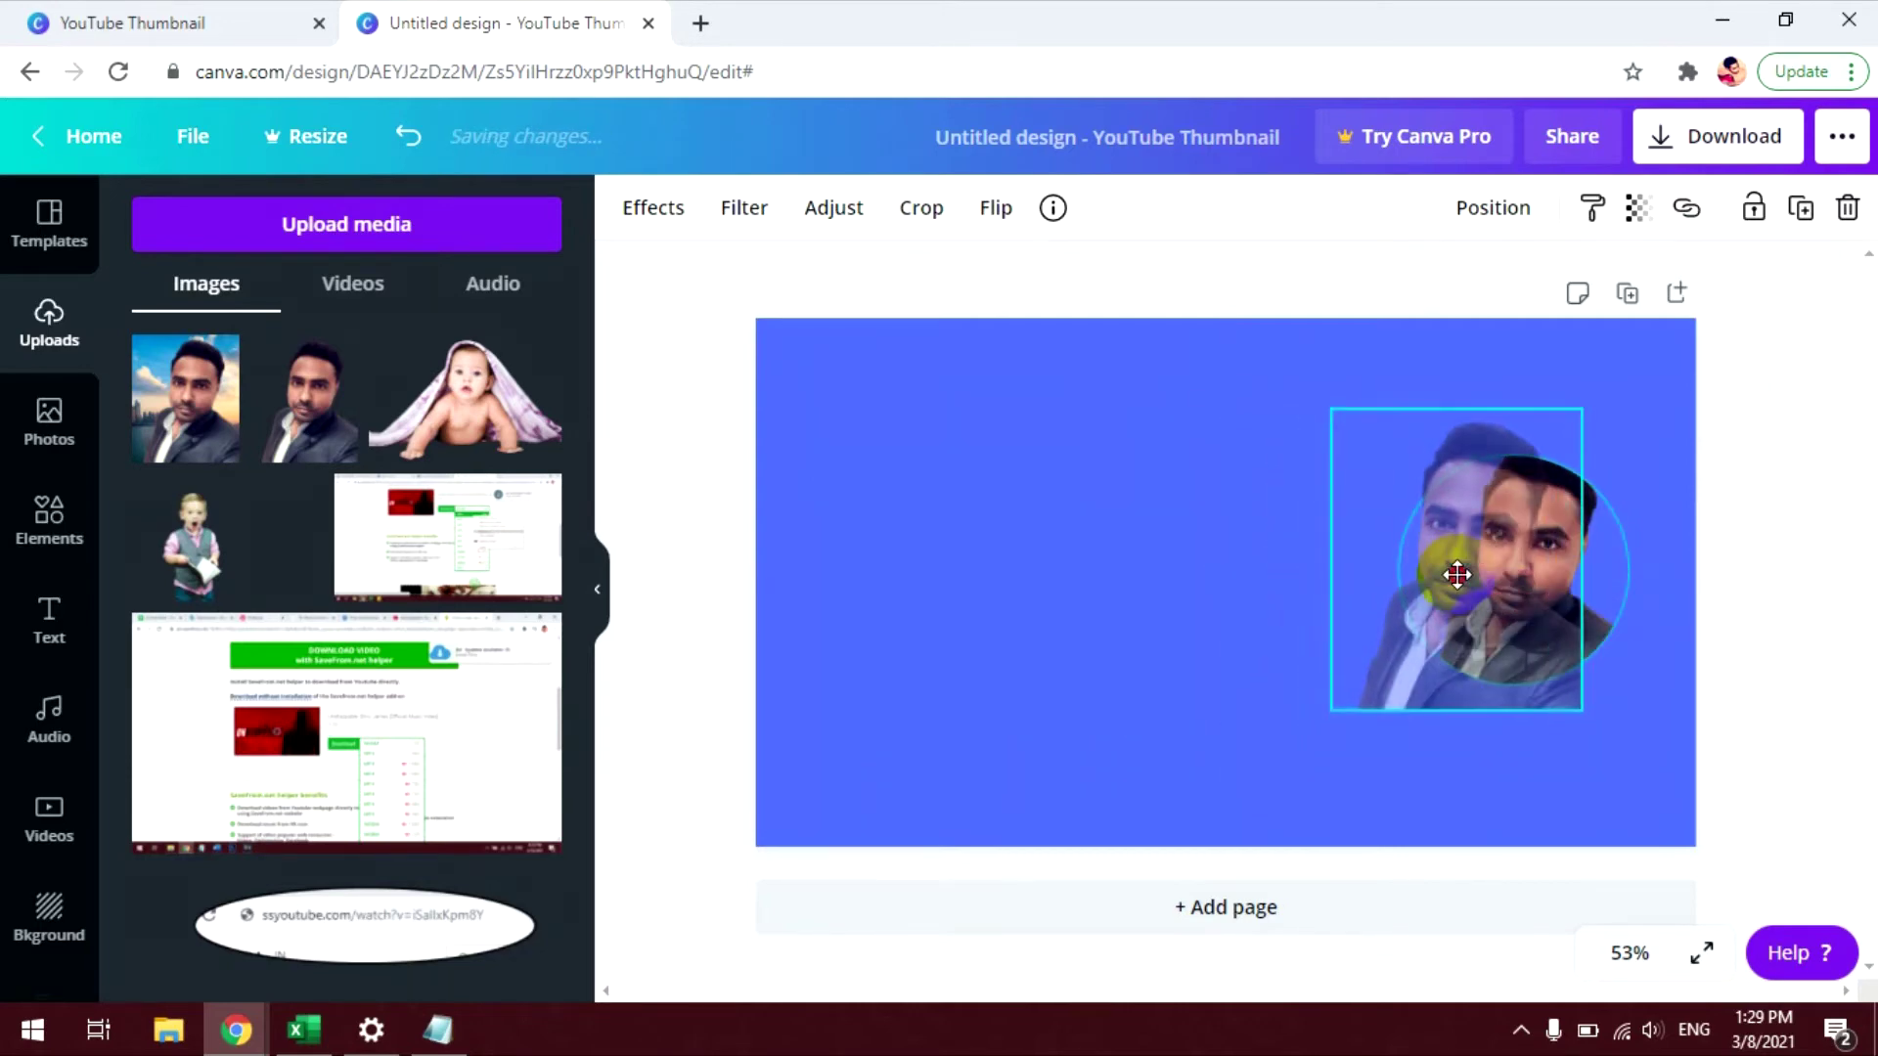
{"action": "mouse_move", "coordinate": [1457, 575]}
{"action": "left_mouse_down"}
{"action": "mouse_move", "coordinate": [1491, 560]}
{"action": "mouse_move", "coordinate": [1362, 549]}
{"action": "left_mouse_up"}
{"action": "left_click", "coordinate": [1414, 618]}
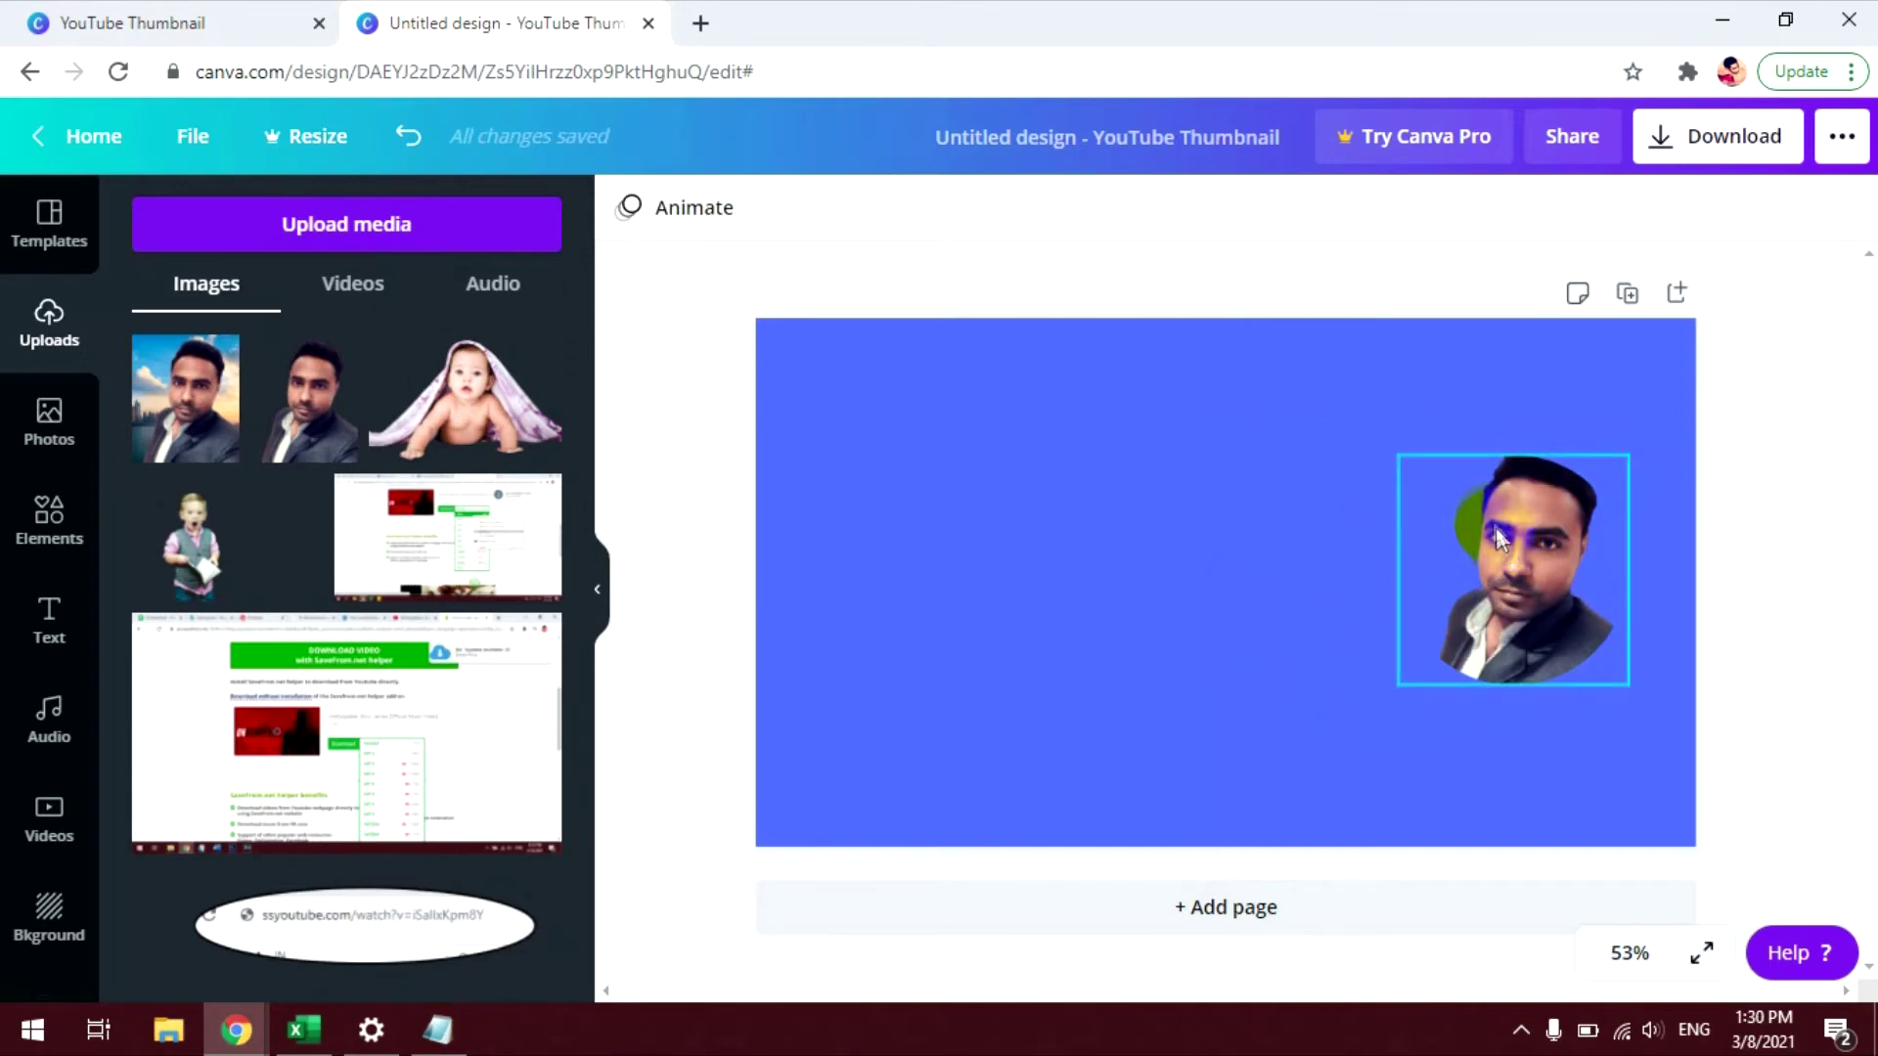
Step: Undo the frame swap and check the cutout portrait and circle frame
{"action": "key", "text": "ctrl+z"}
{"action": "left_click", "coordinate": [1218, 489]}
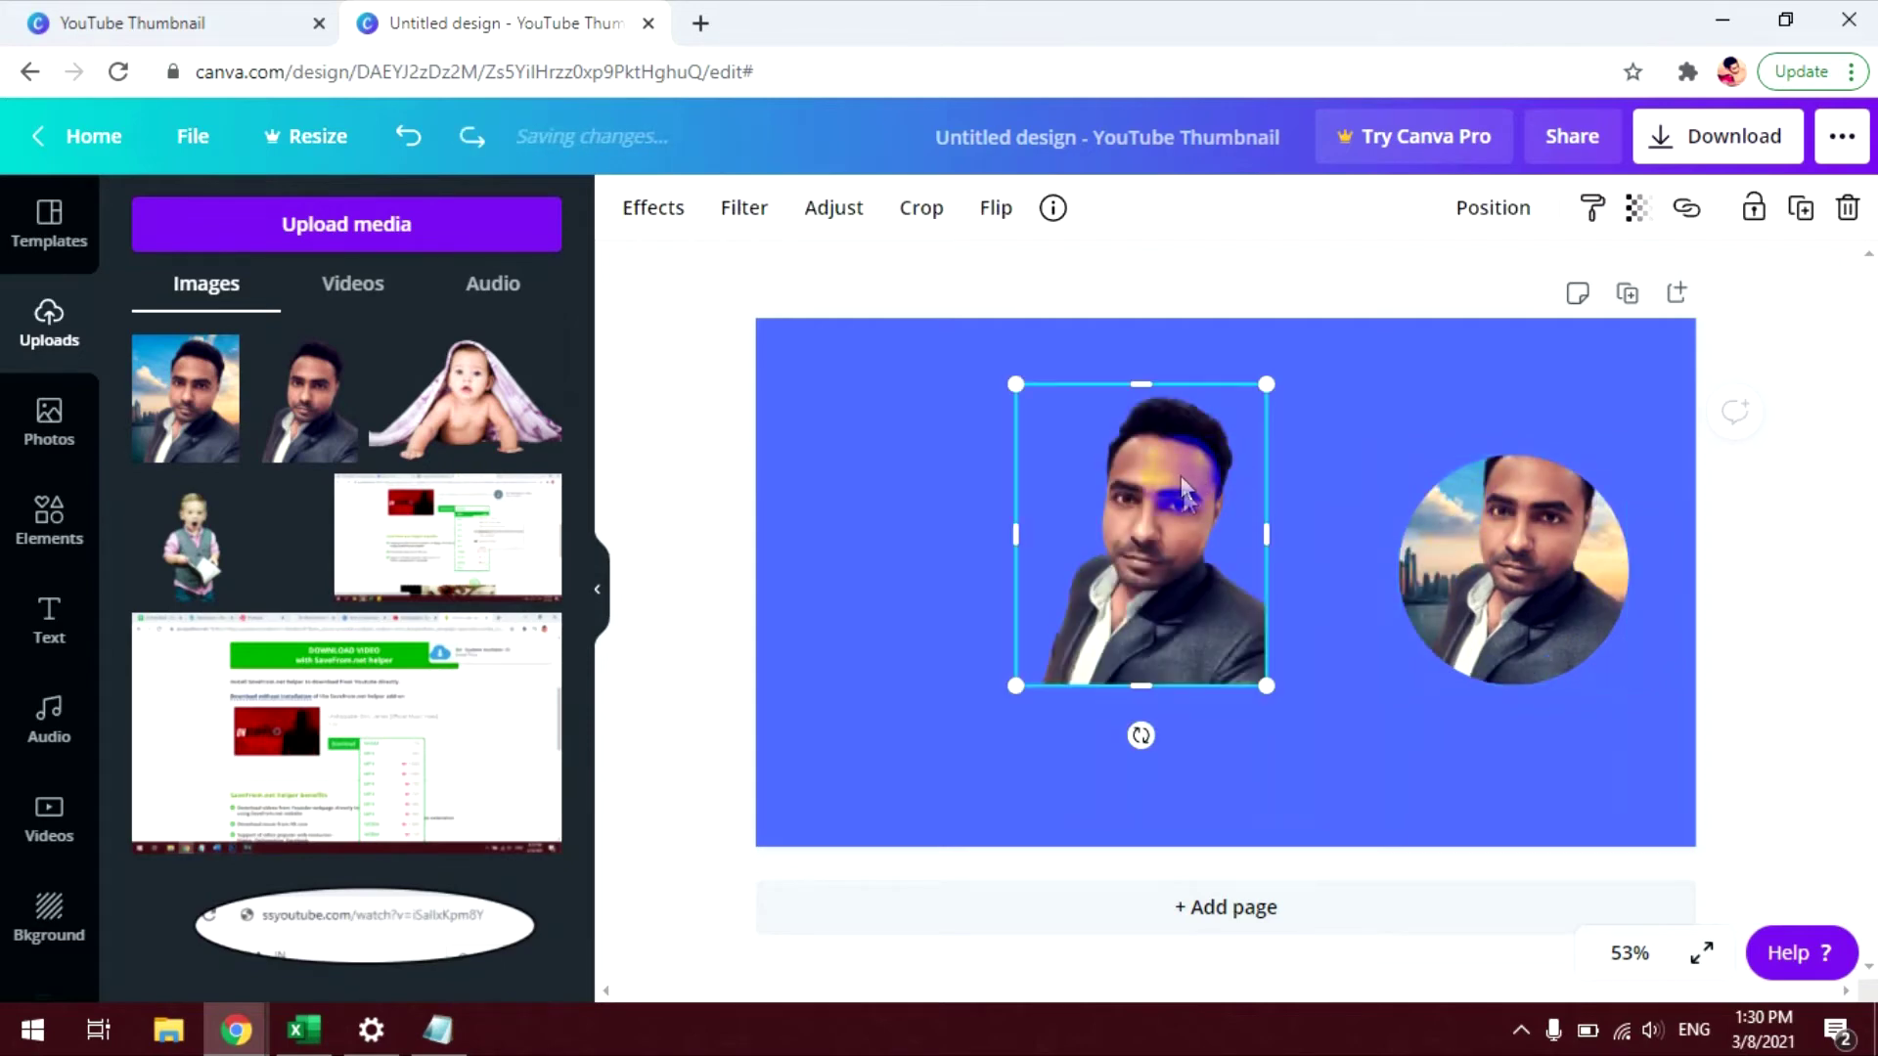
{"action": "left_click", "coordinate": [1503, 526]}
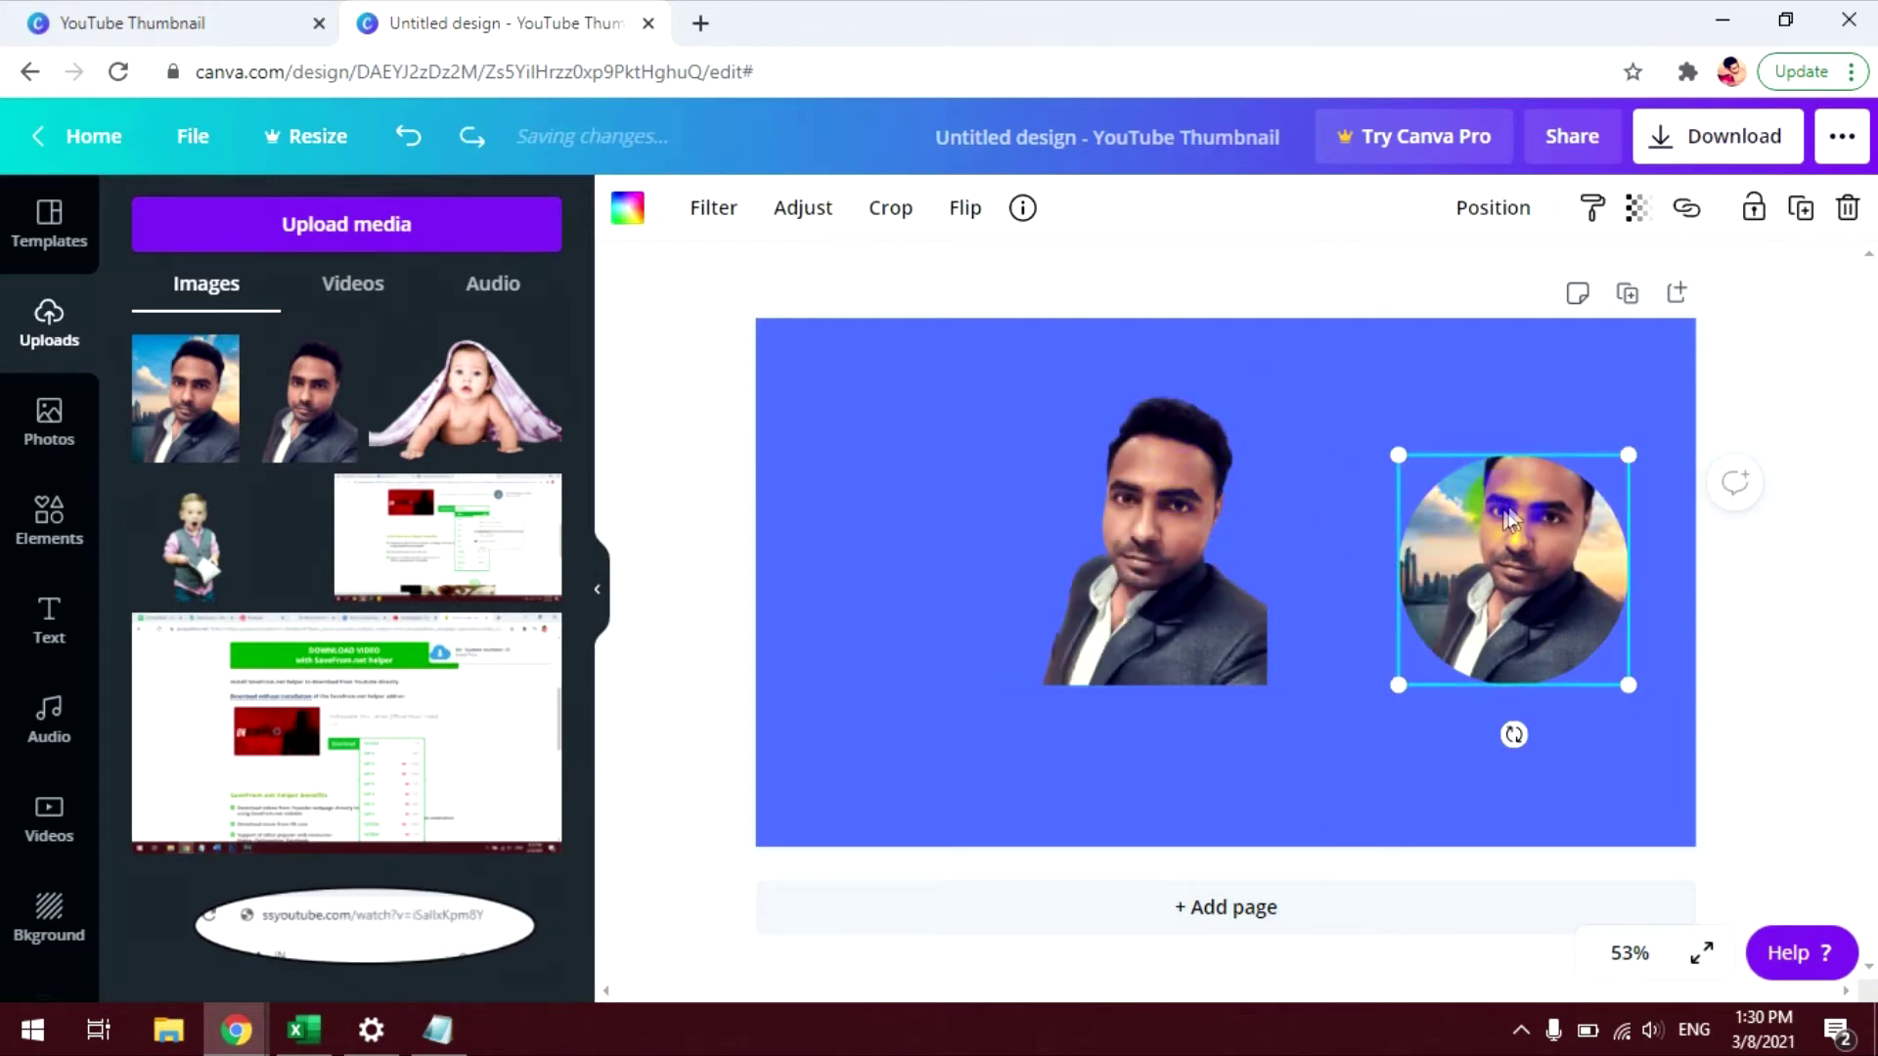
Step: Move the cutout portrait over the circular photo, nudging it up so the faces align
{"action": "left_click", "coordinate": [1160, 553]}
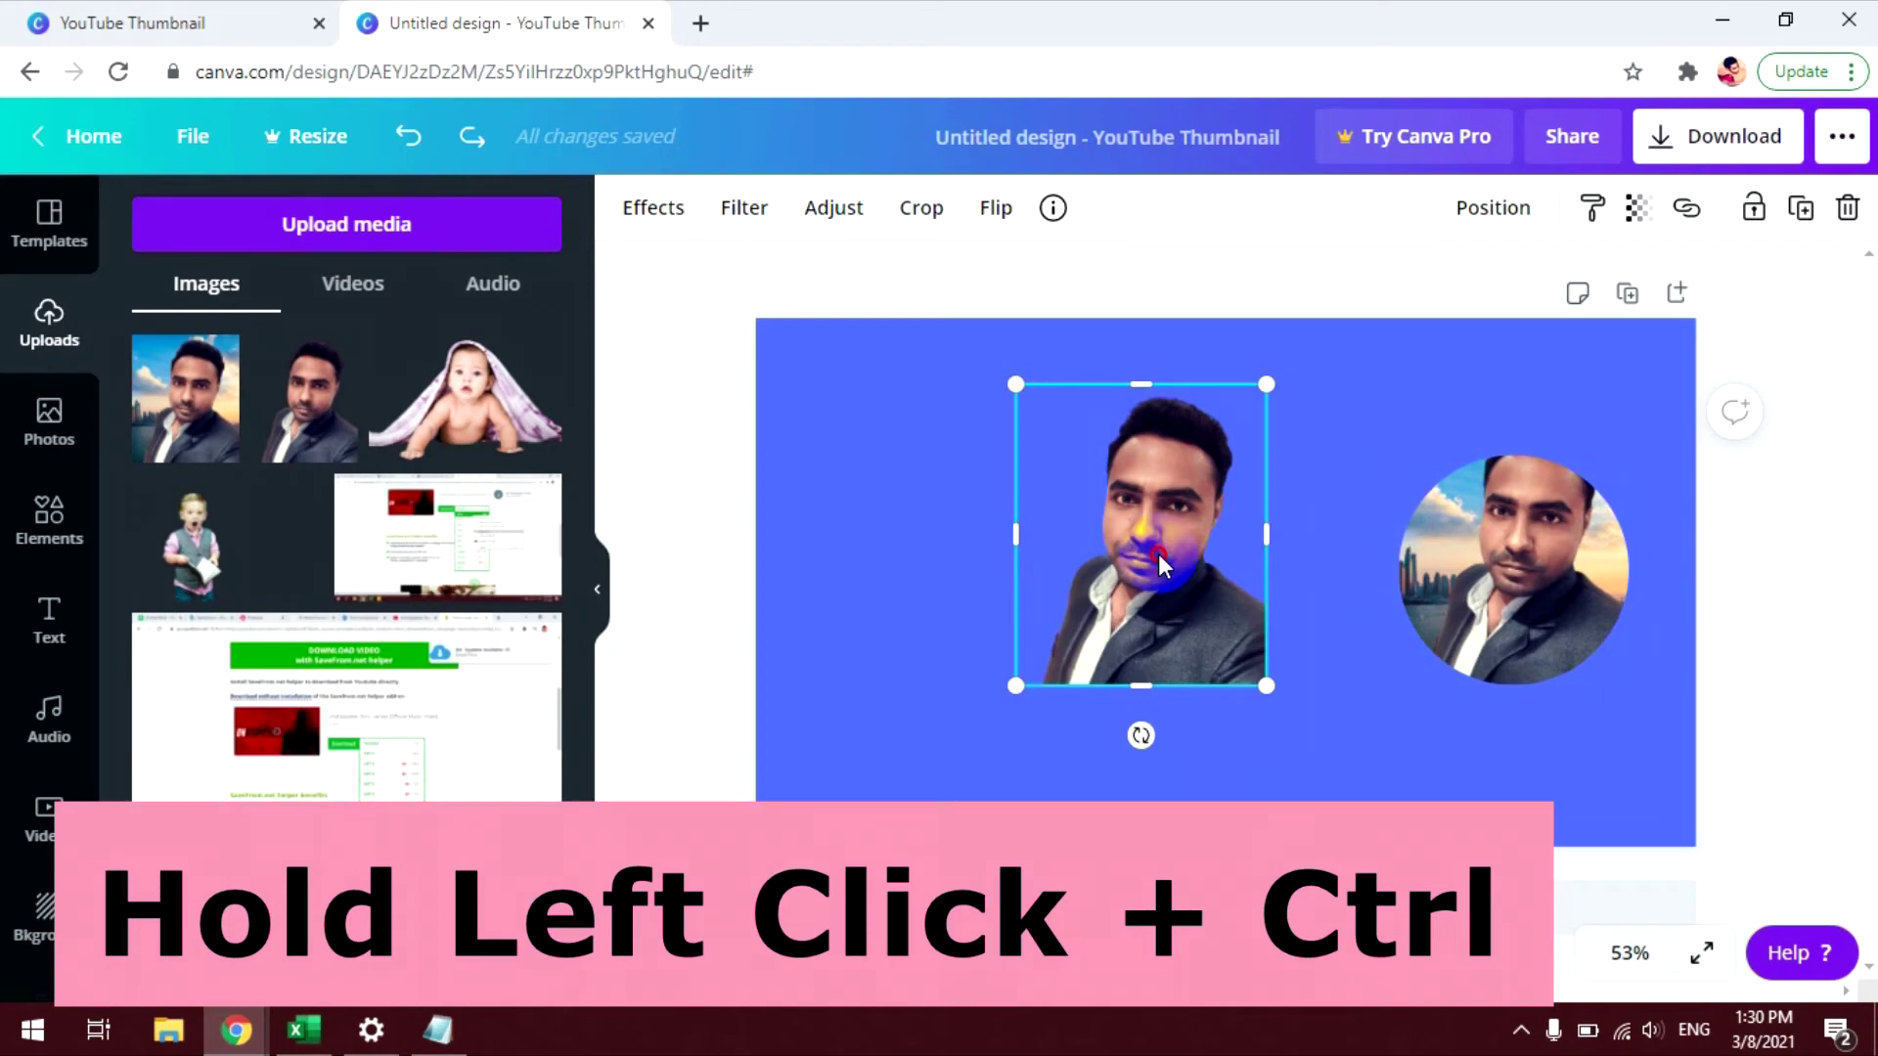
{"action": "left_click_drag", "start_coordinate": [1158, 555], "coordinate": [1522, 577]}
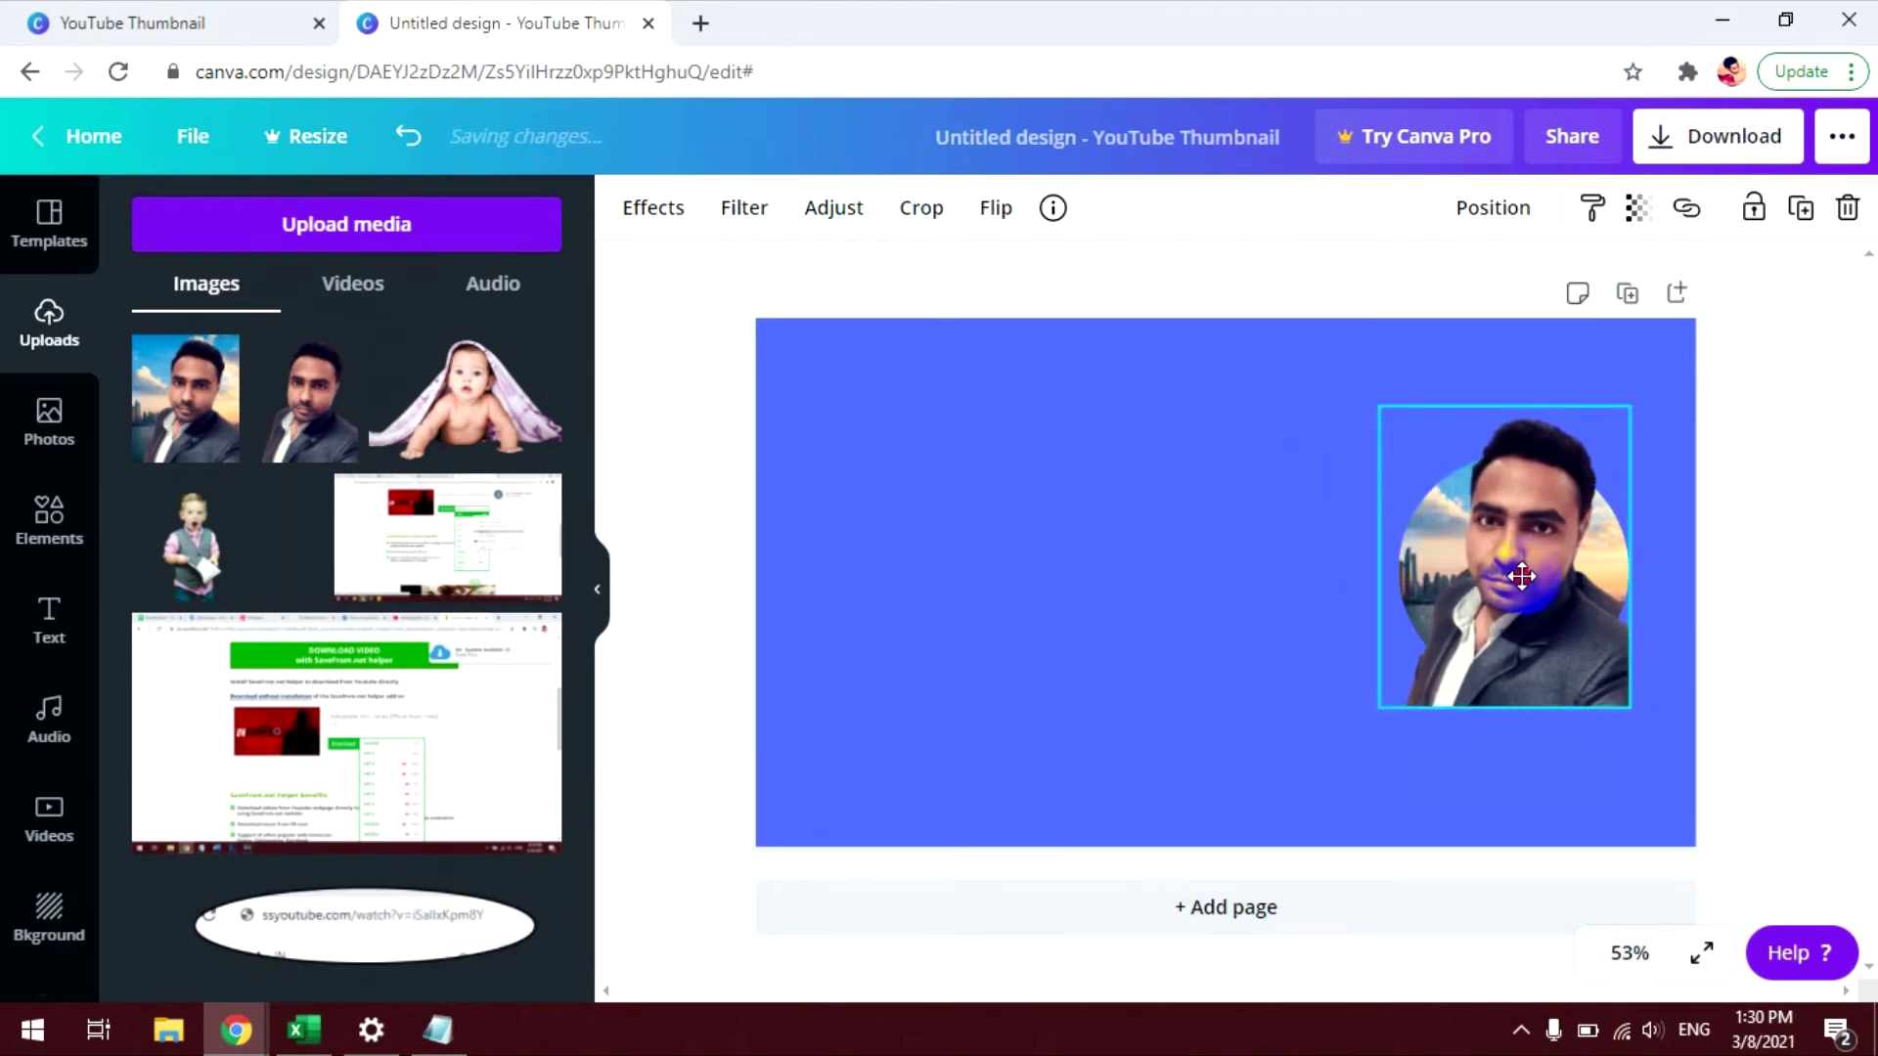
{"action": "left_click_drag", "start_coordinate": [1521, 577], "coordinate": [1526, 577]}
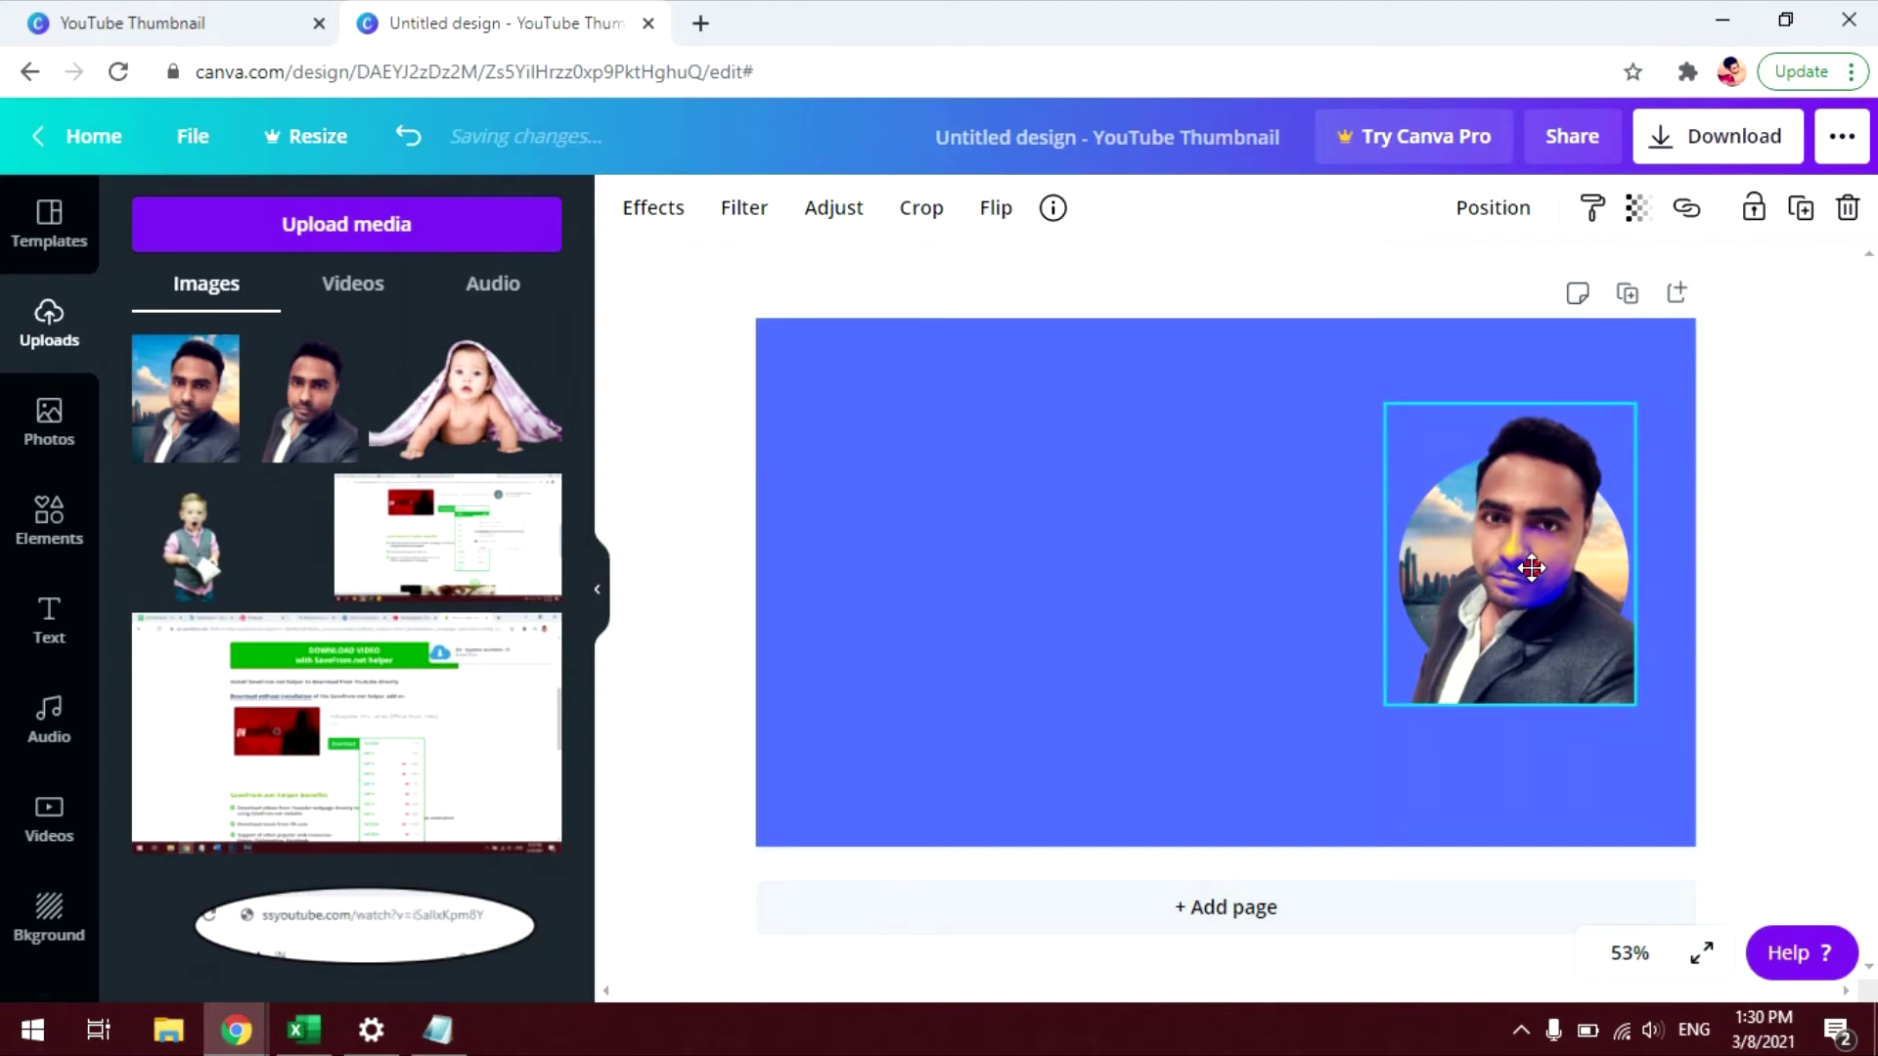
{"action": "left_click_drag", "start_coordinate": [1526, 578], "coordinate": [1527, 564]}
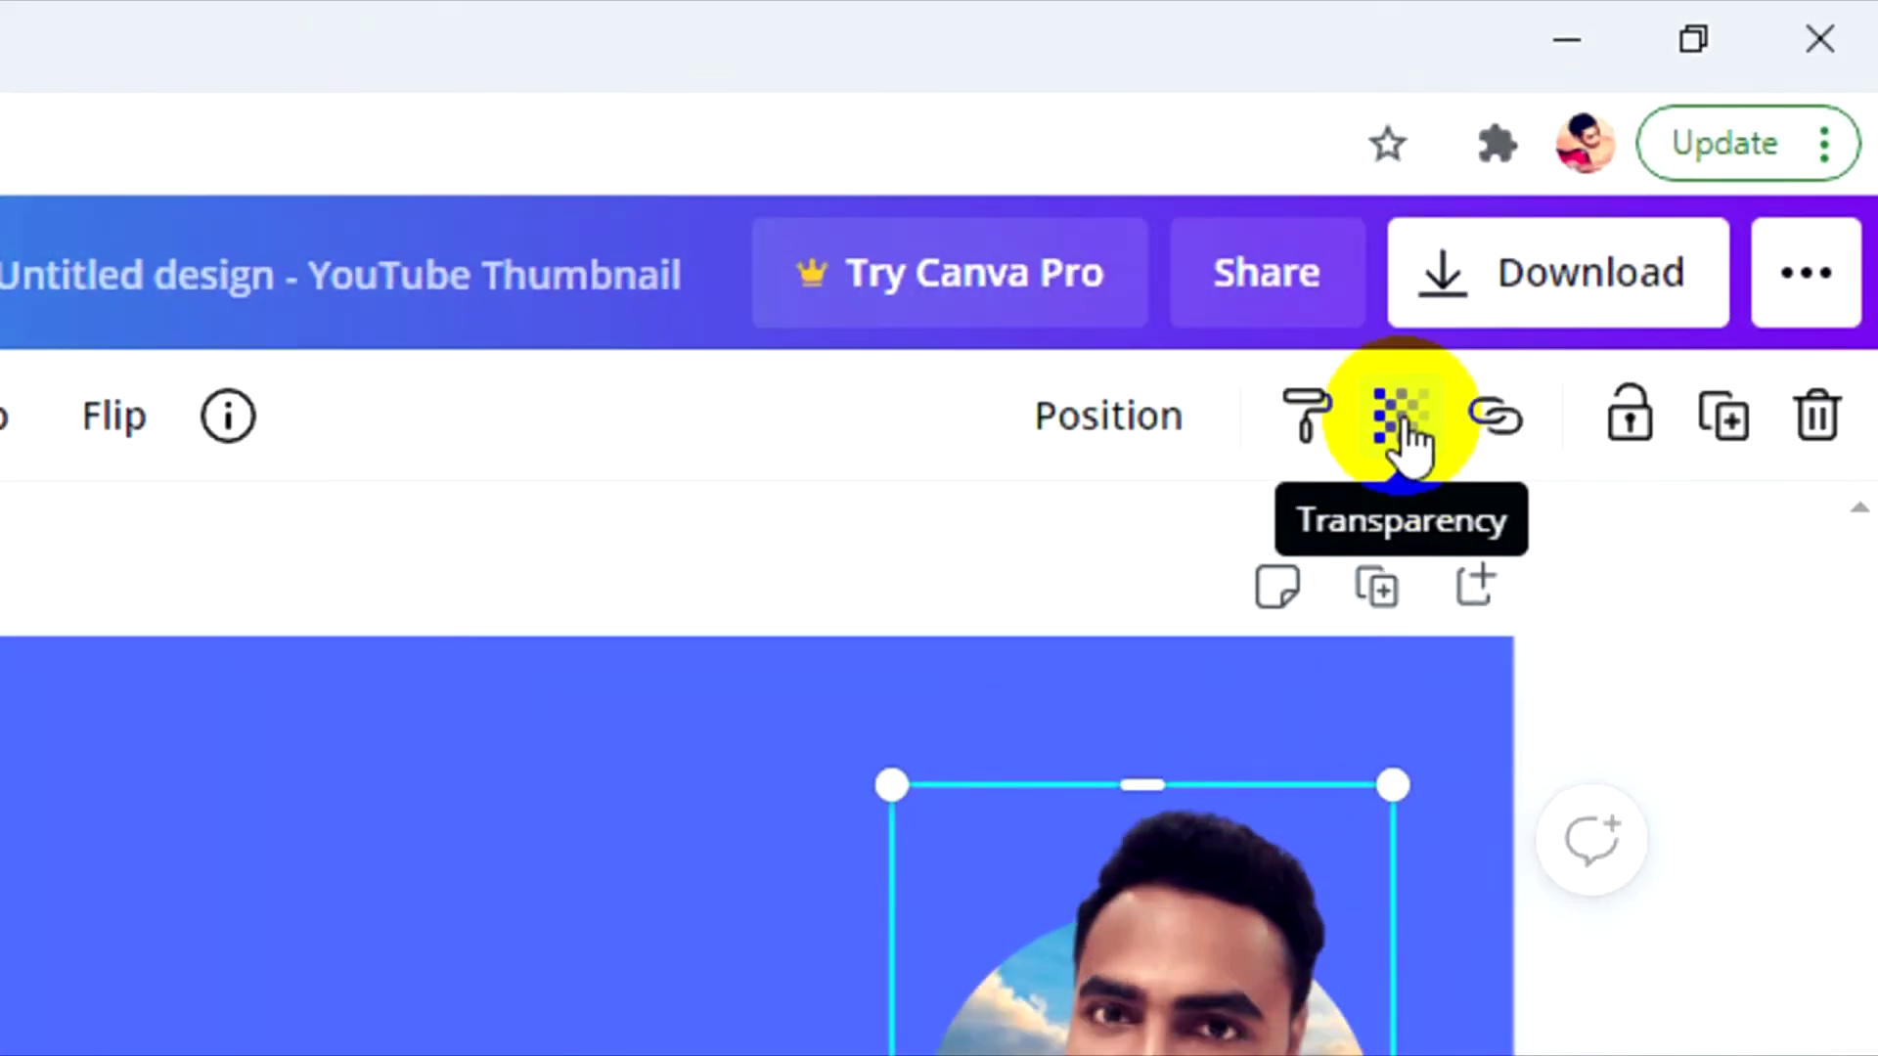
Step: Set the overlaid portrait's transparency to about 56 and shrink it to fit the circle
{"action": "left_click", "coordinate": [1638, 218]}
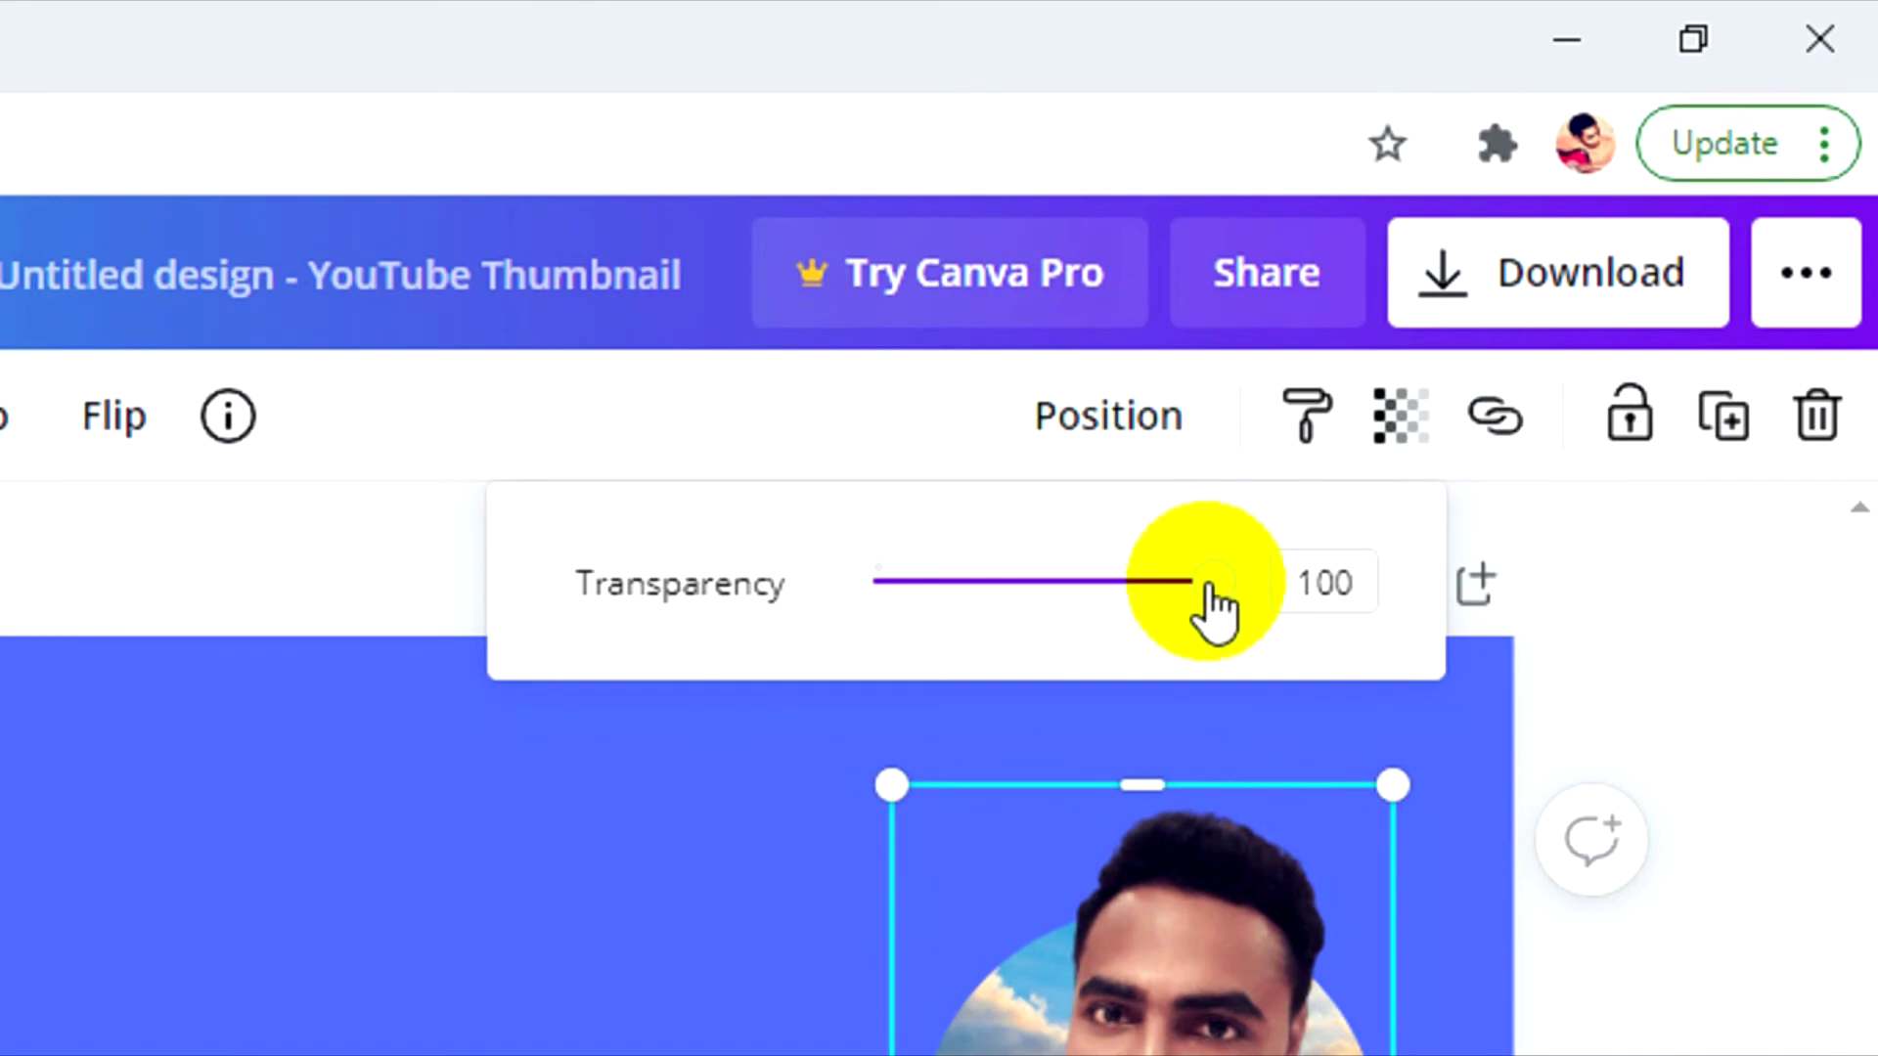
{"action": "left_click_drag", "start_coordinate": [1185, 583], "coordinate": [1067, 577]}
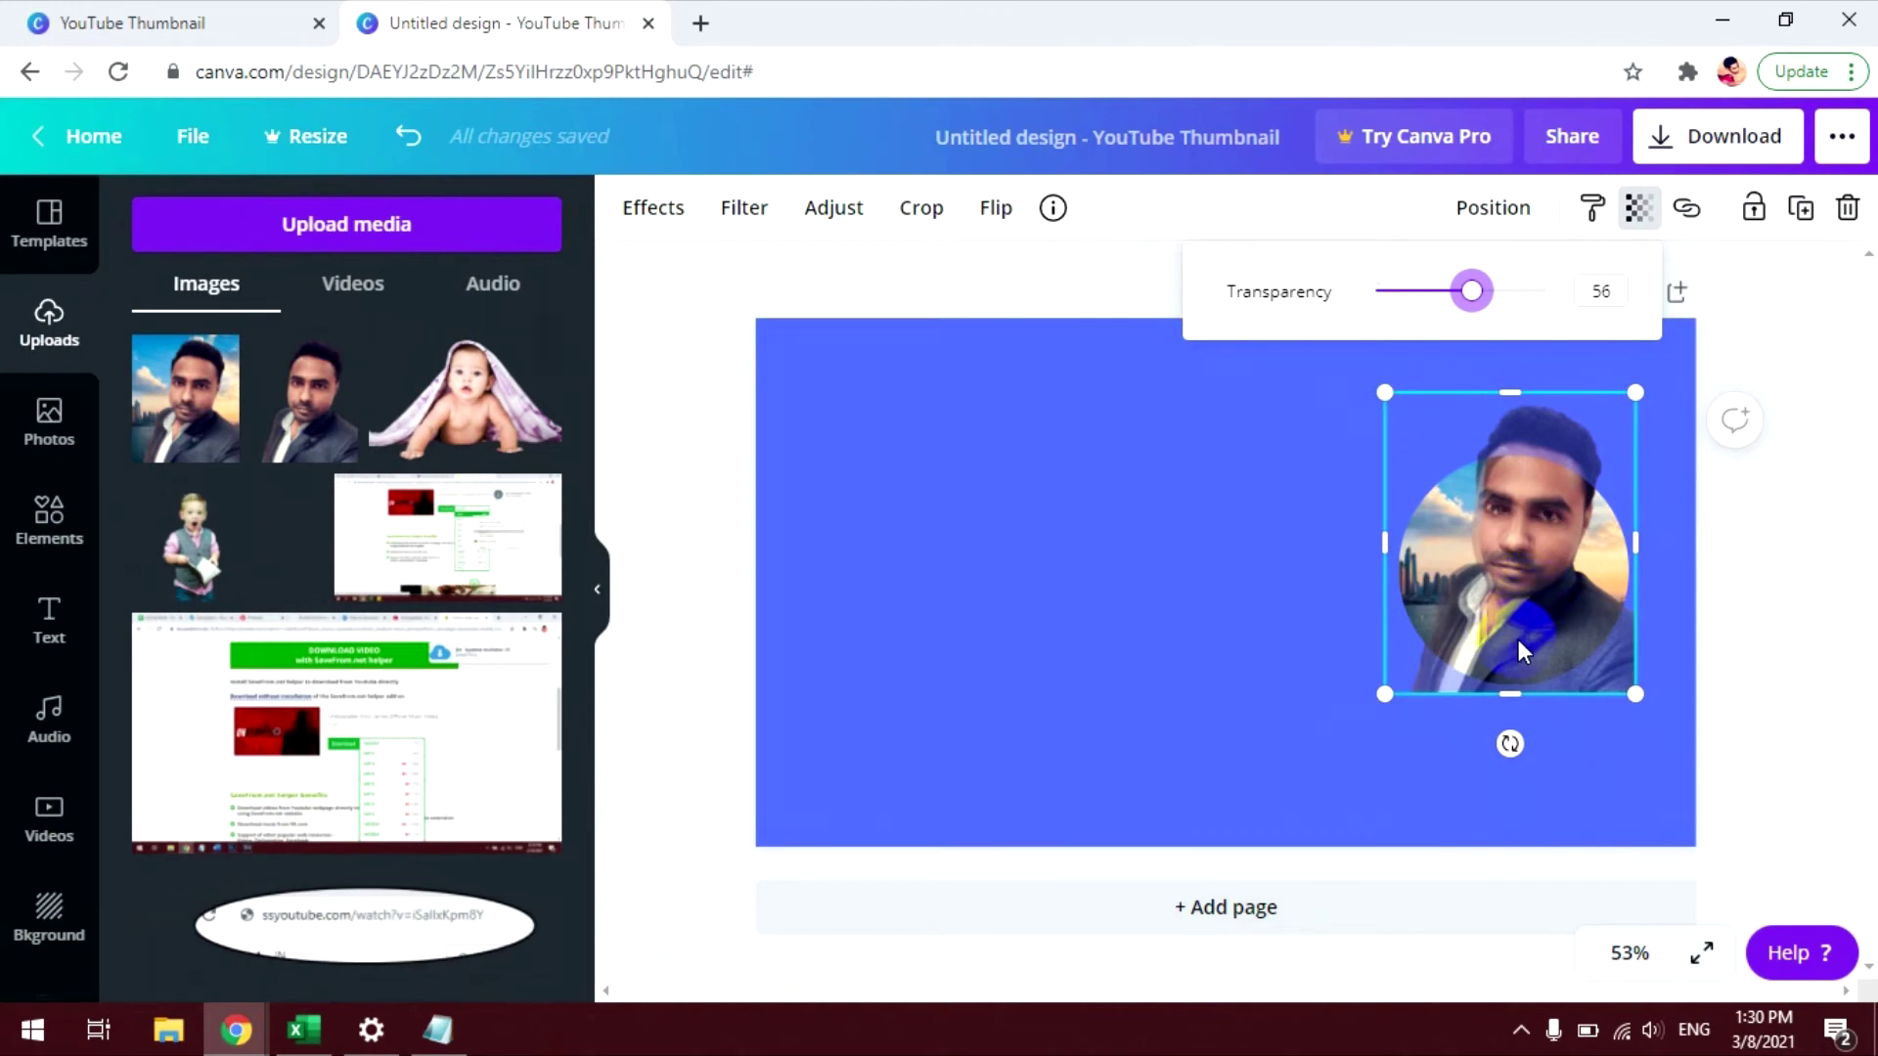
{"action": "left_click", "coordinate": [1631, 696]}
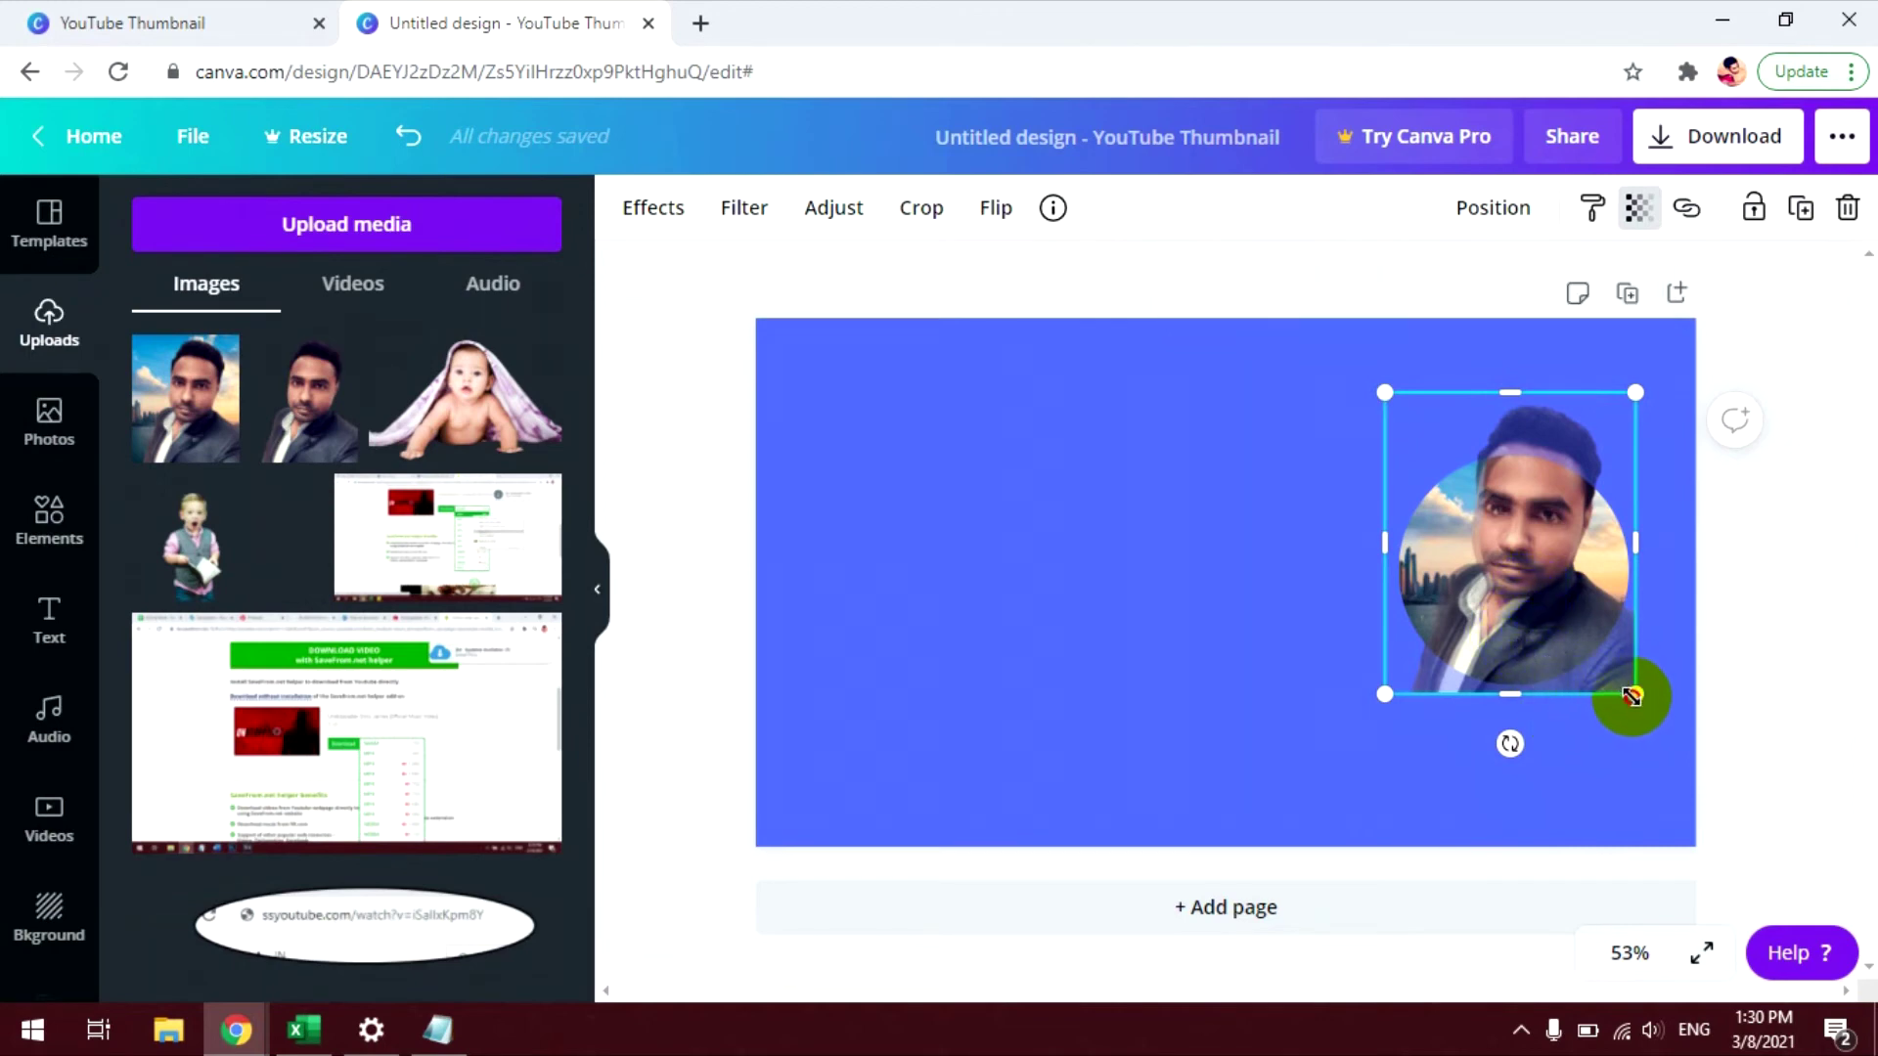
{"action": "left_click_drag", "start_coordinate": [1631, 697], "coordinate": [1611, 665]}
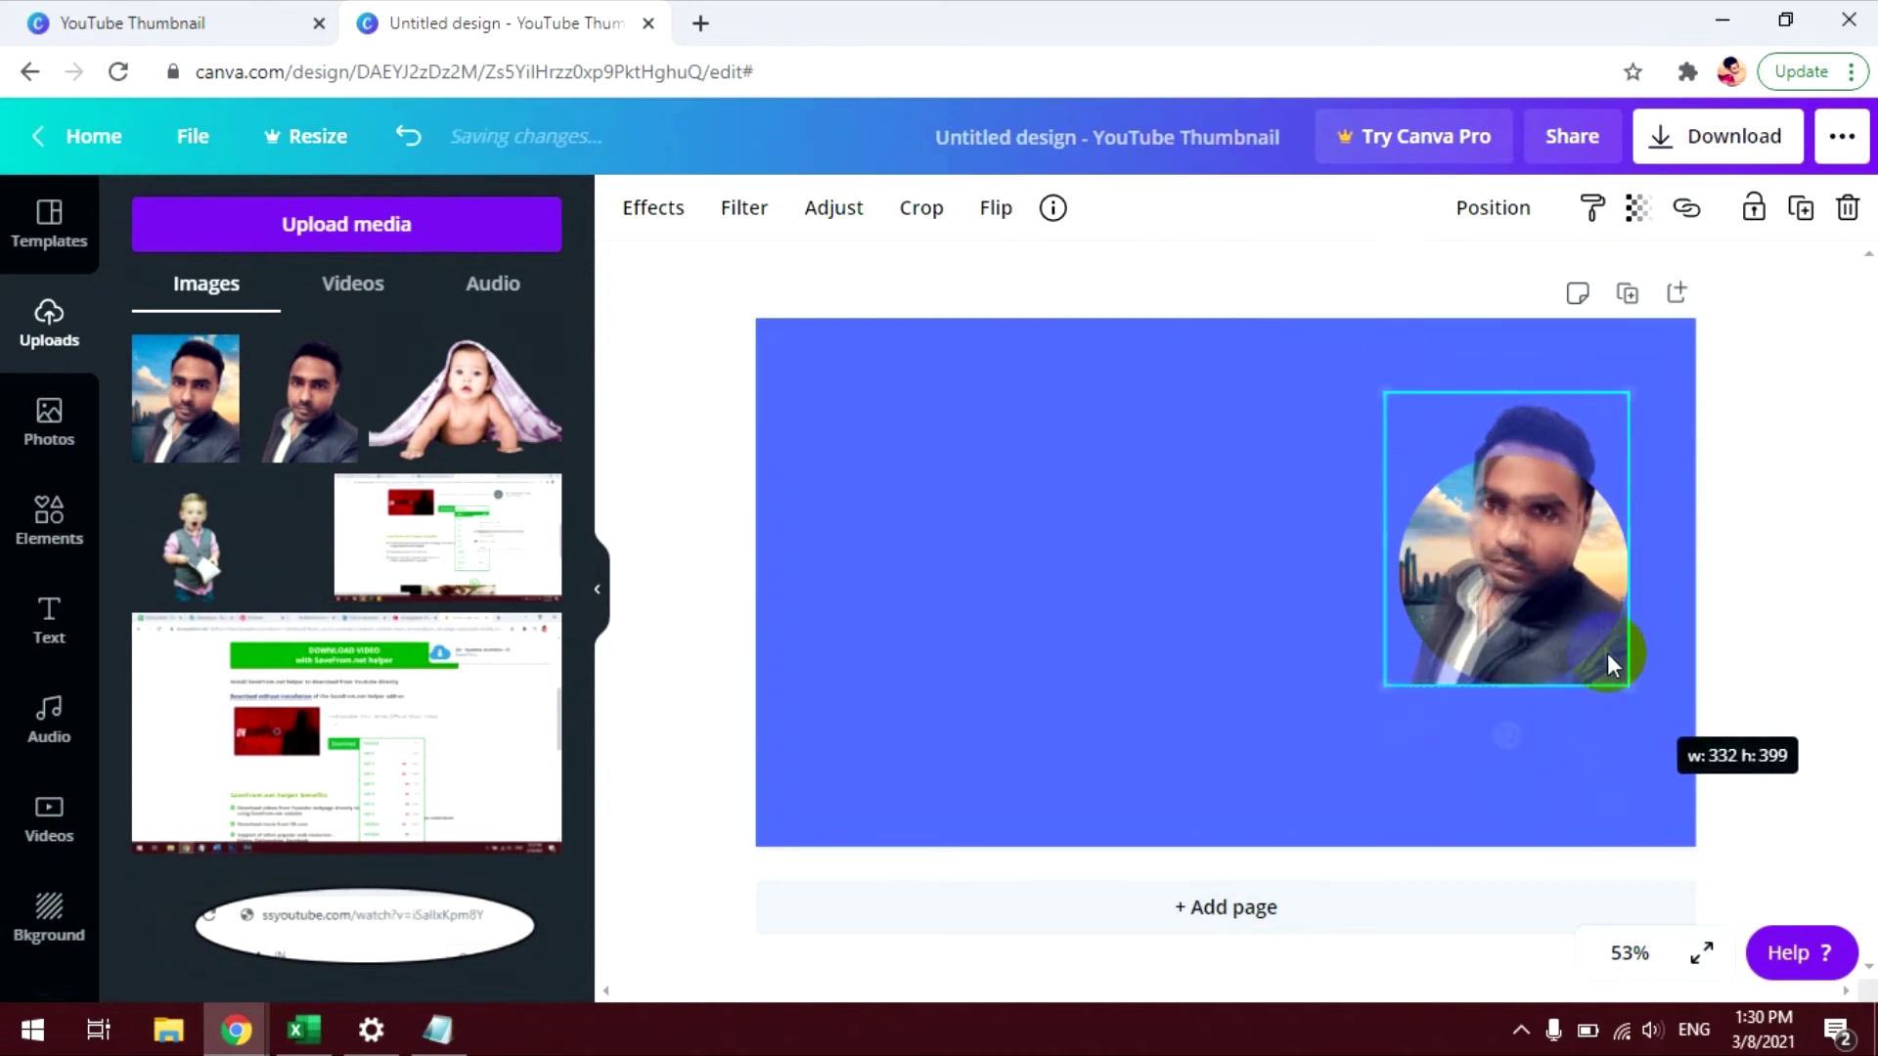
{"action": "left_click", "coordinate": [1631, 950]}
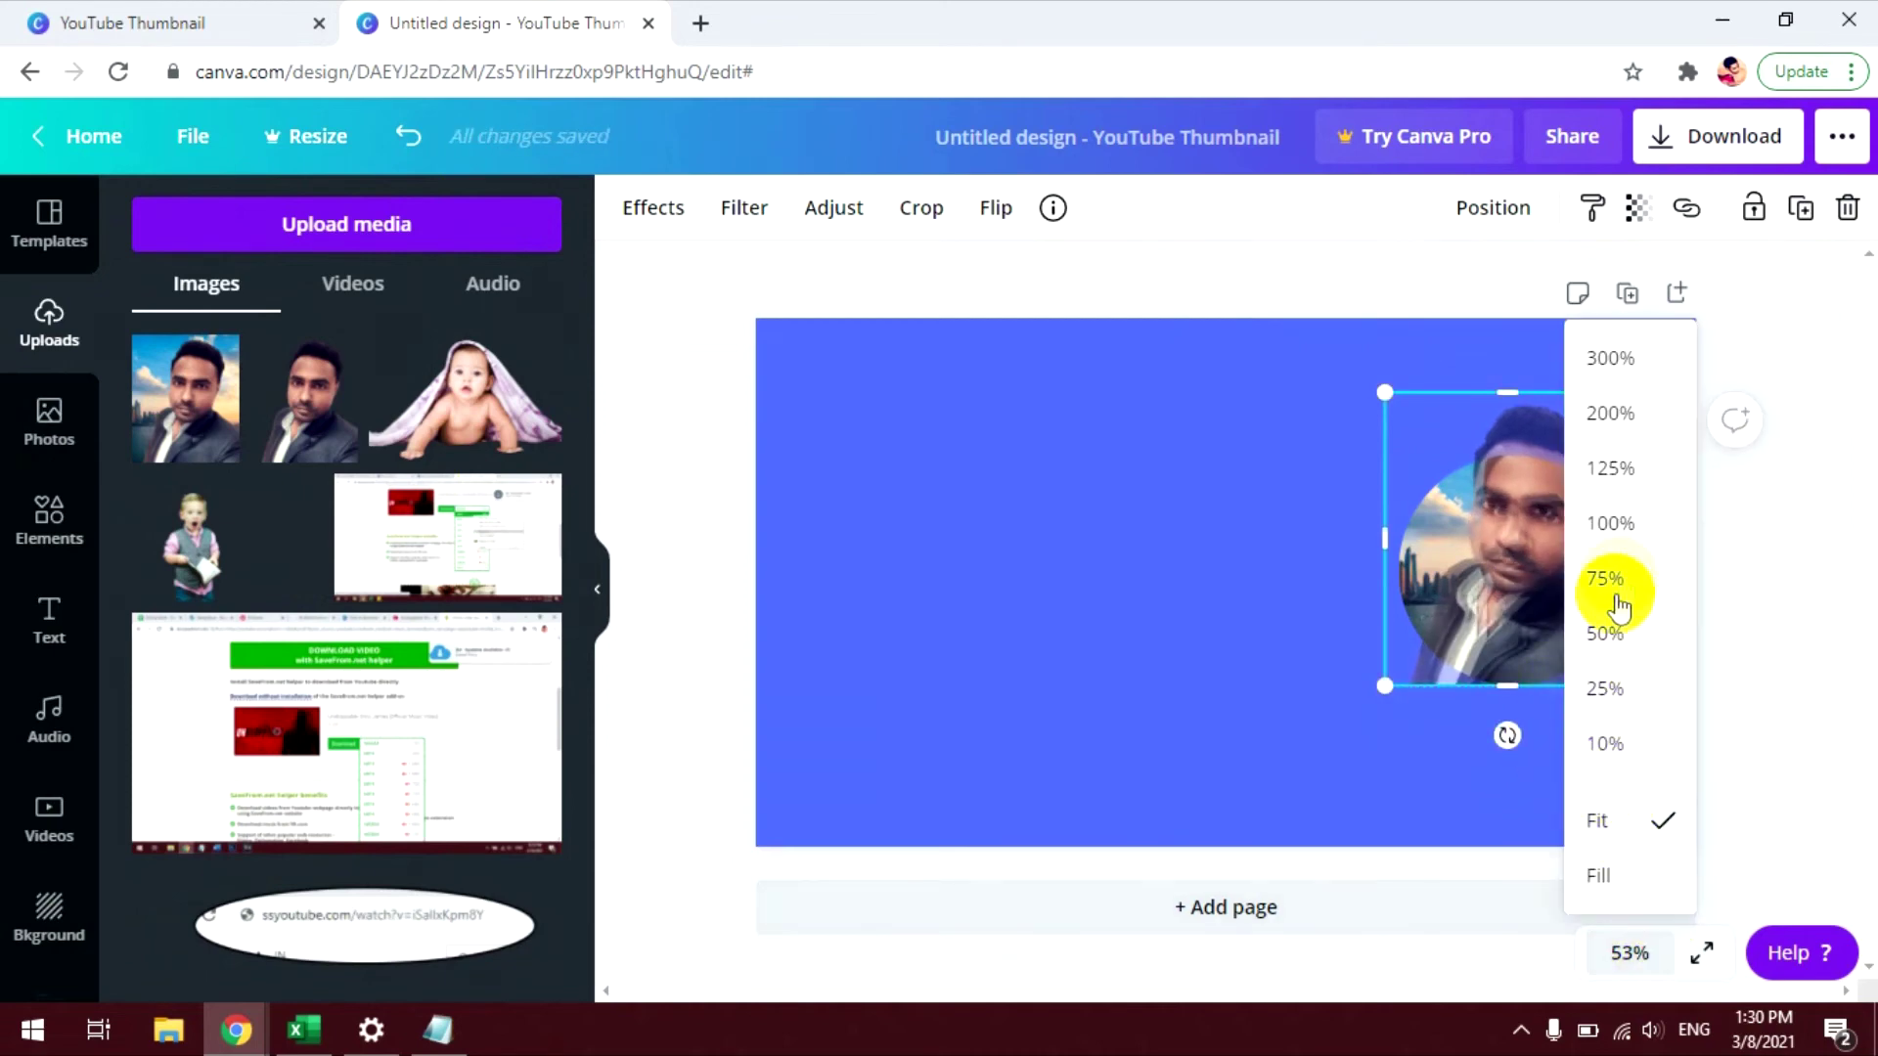
Step: At 100% zoom, centre the see-through portrait over the face in the circle photo
{"action": "left_click", "coordinate": [1613, 523]}
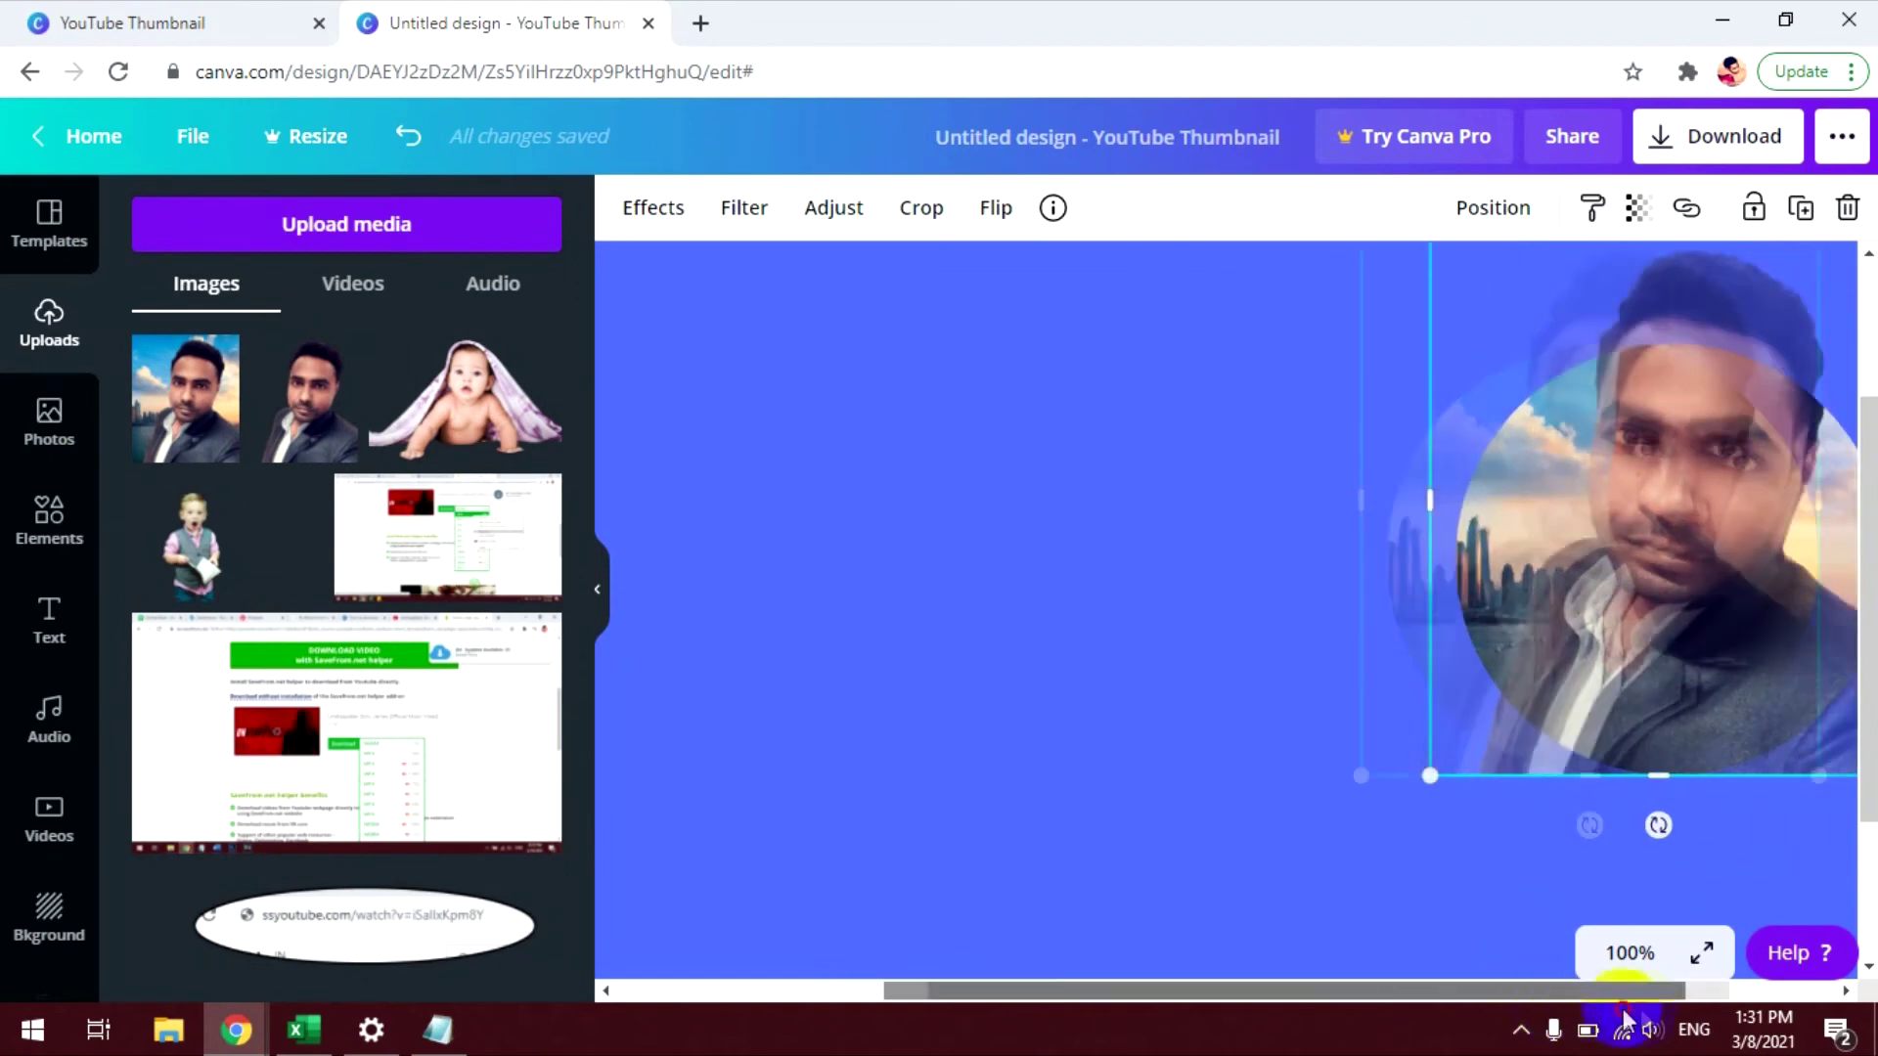
{"action": "left_click", "coordinate": [1704, 796]}
{"action": "left_click", "coordinate": [1698, 739]}
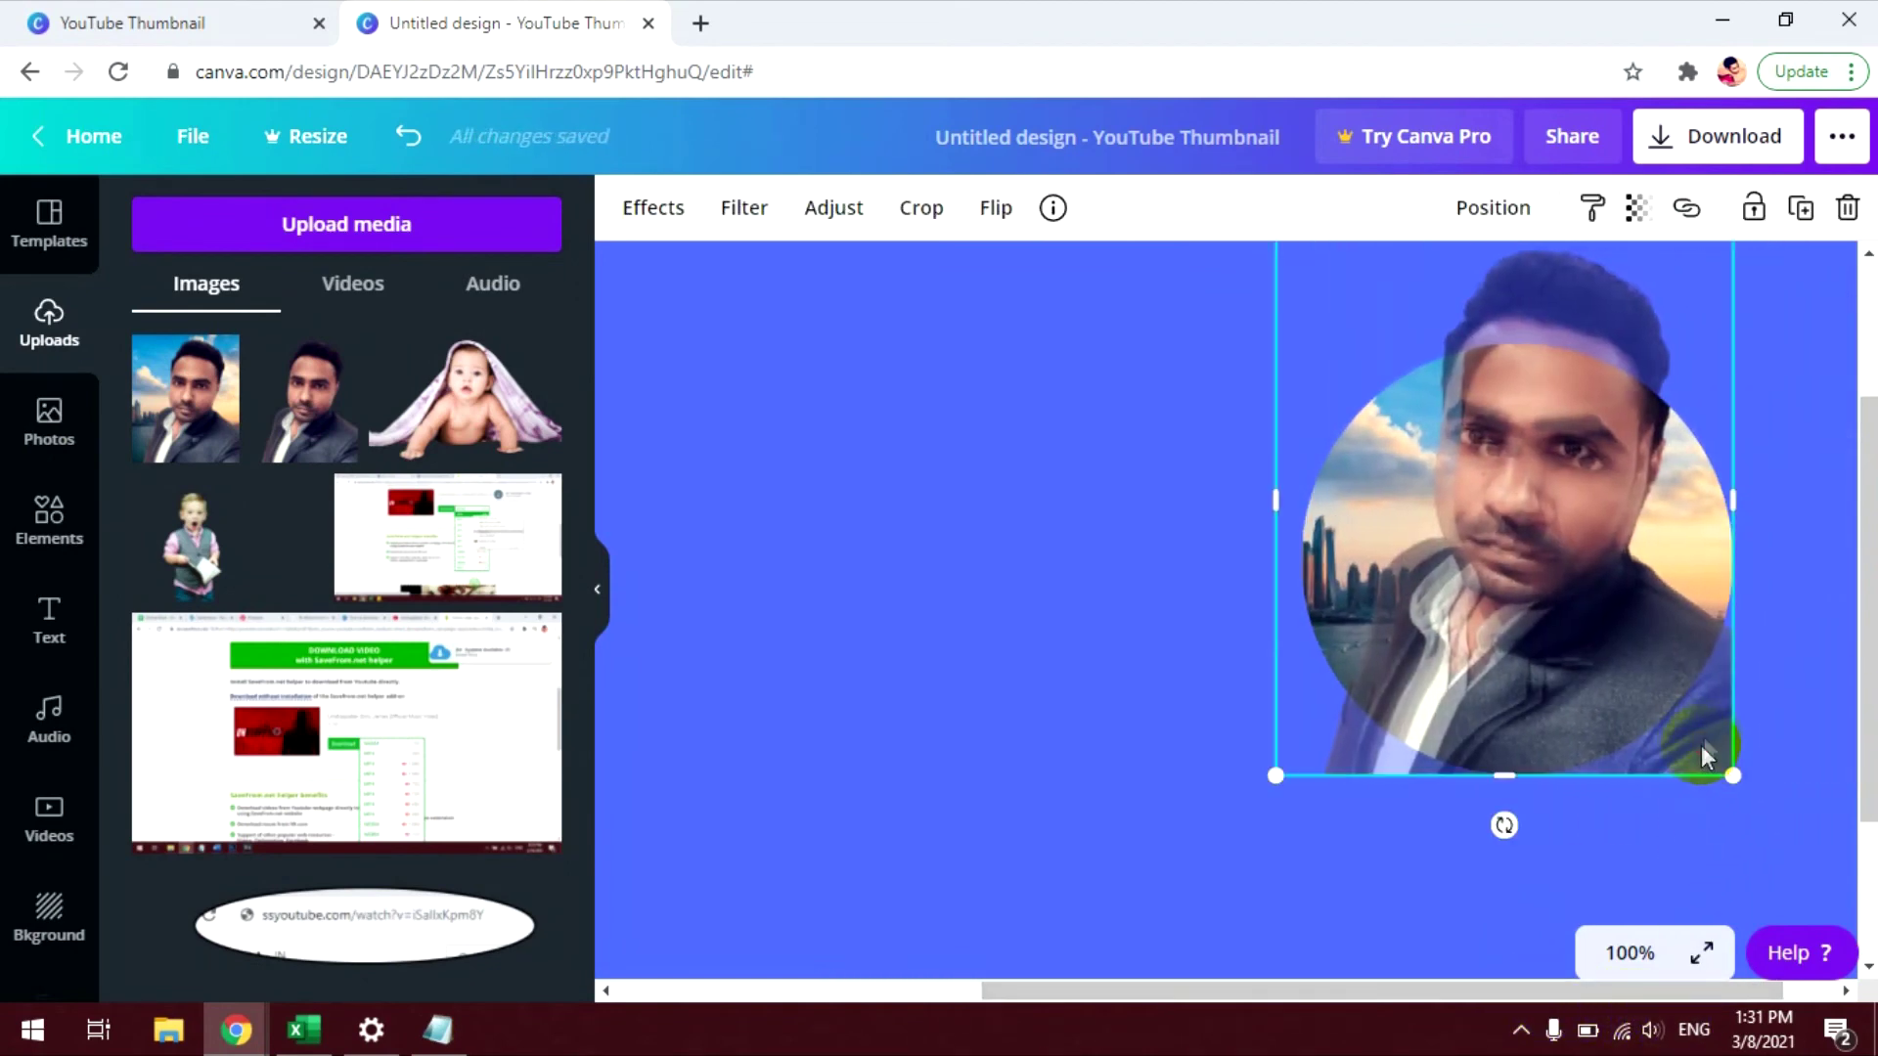
{"action": "left_click_drag", "start_coordinate": [1701, 746], "coordinate": [1711, 748]}
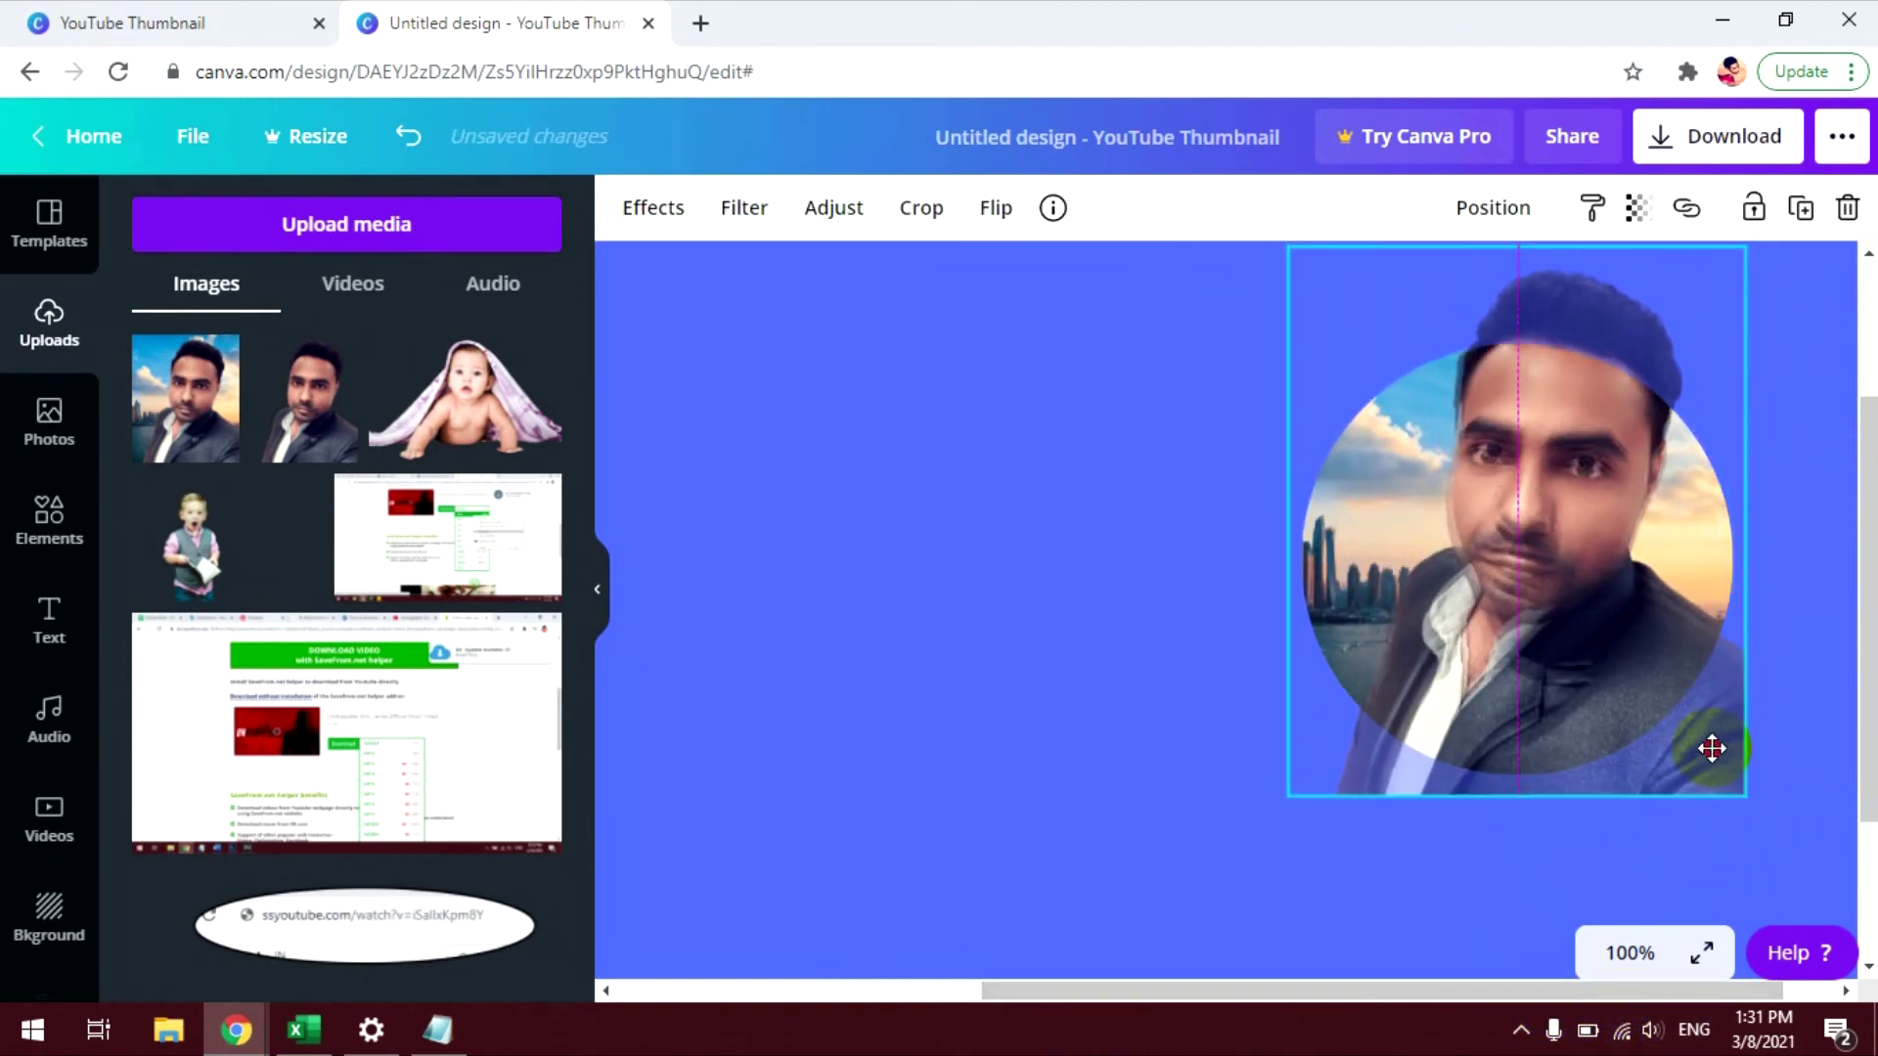
{"action": "left_click_drag", "start_coordinate": [1711, 748], "coordinate": [1744, 783]}
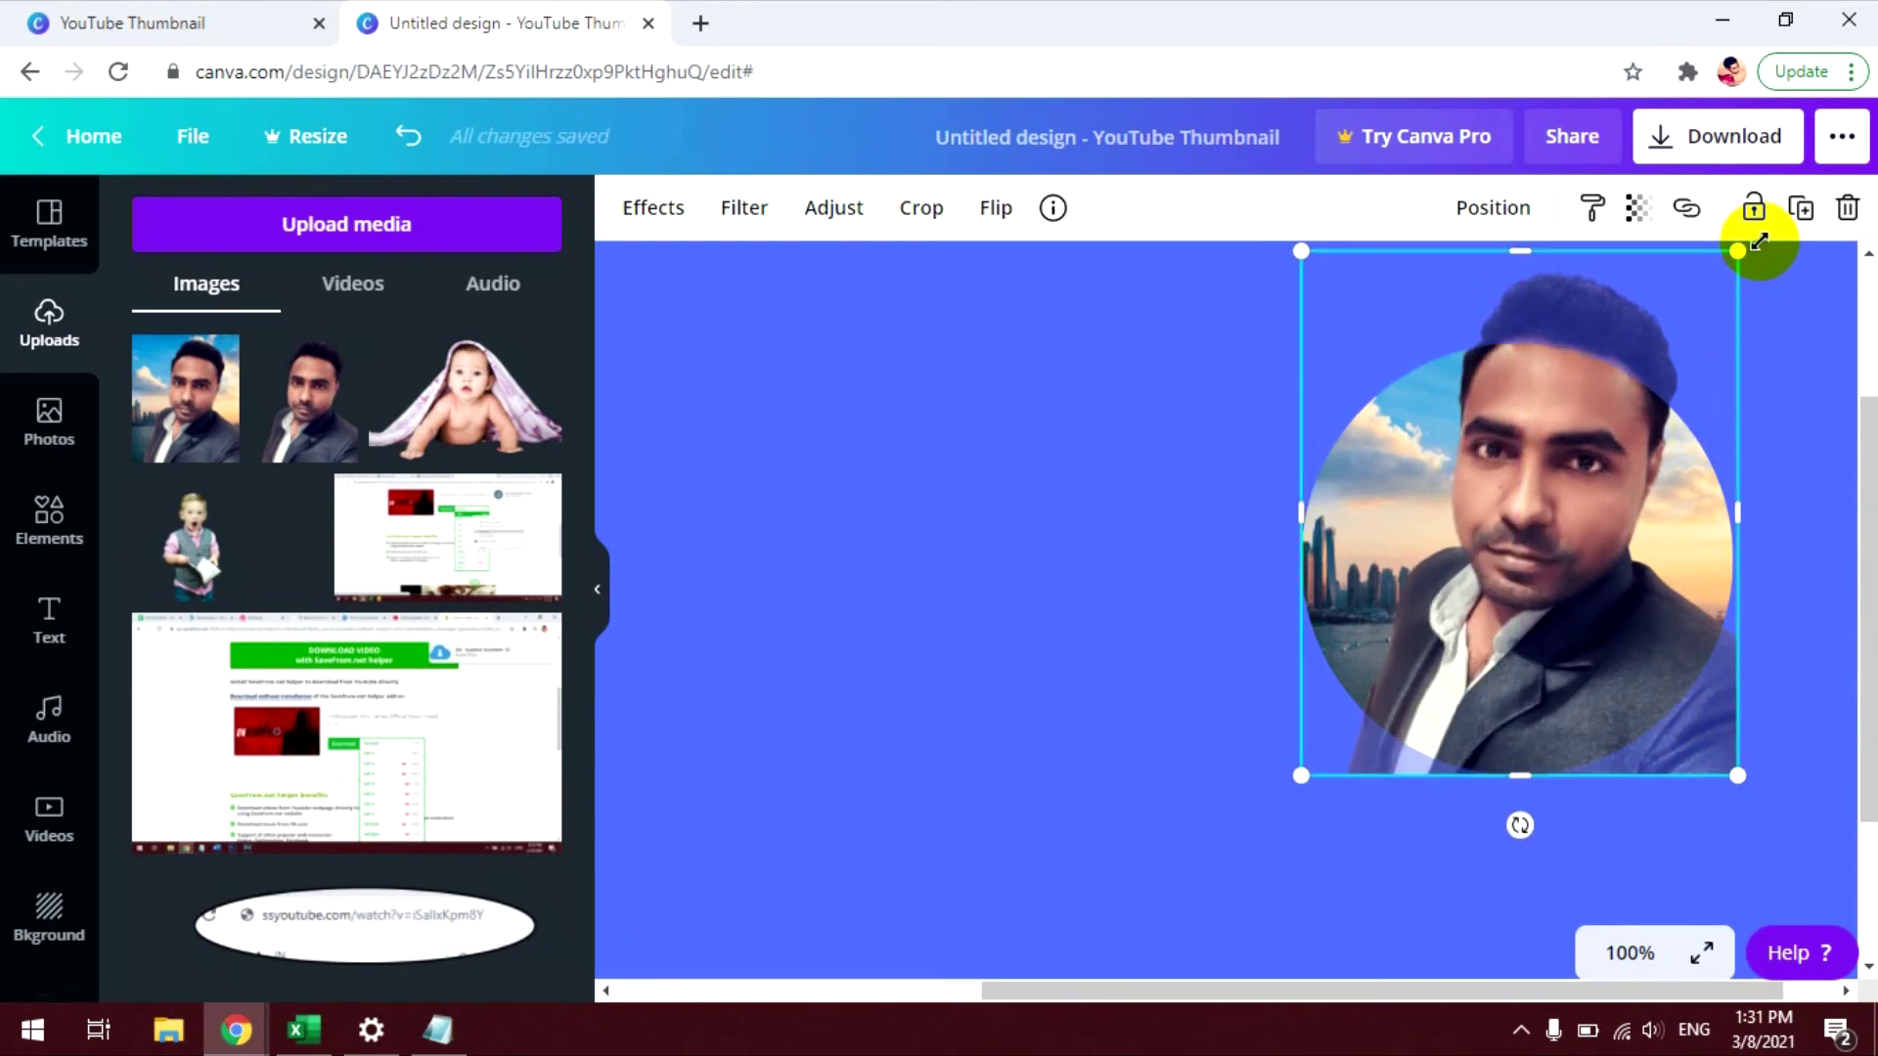
Step: Enlarge the portrait slightly from its top-right corner so the faces match
{"action": "left_click_drag", "start_coordinate": [1759, 241], "coordinate": [1756, 247]}
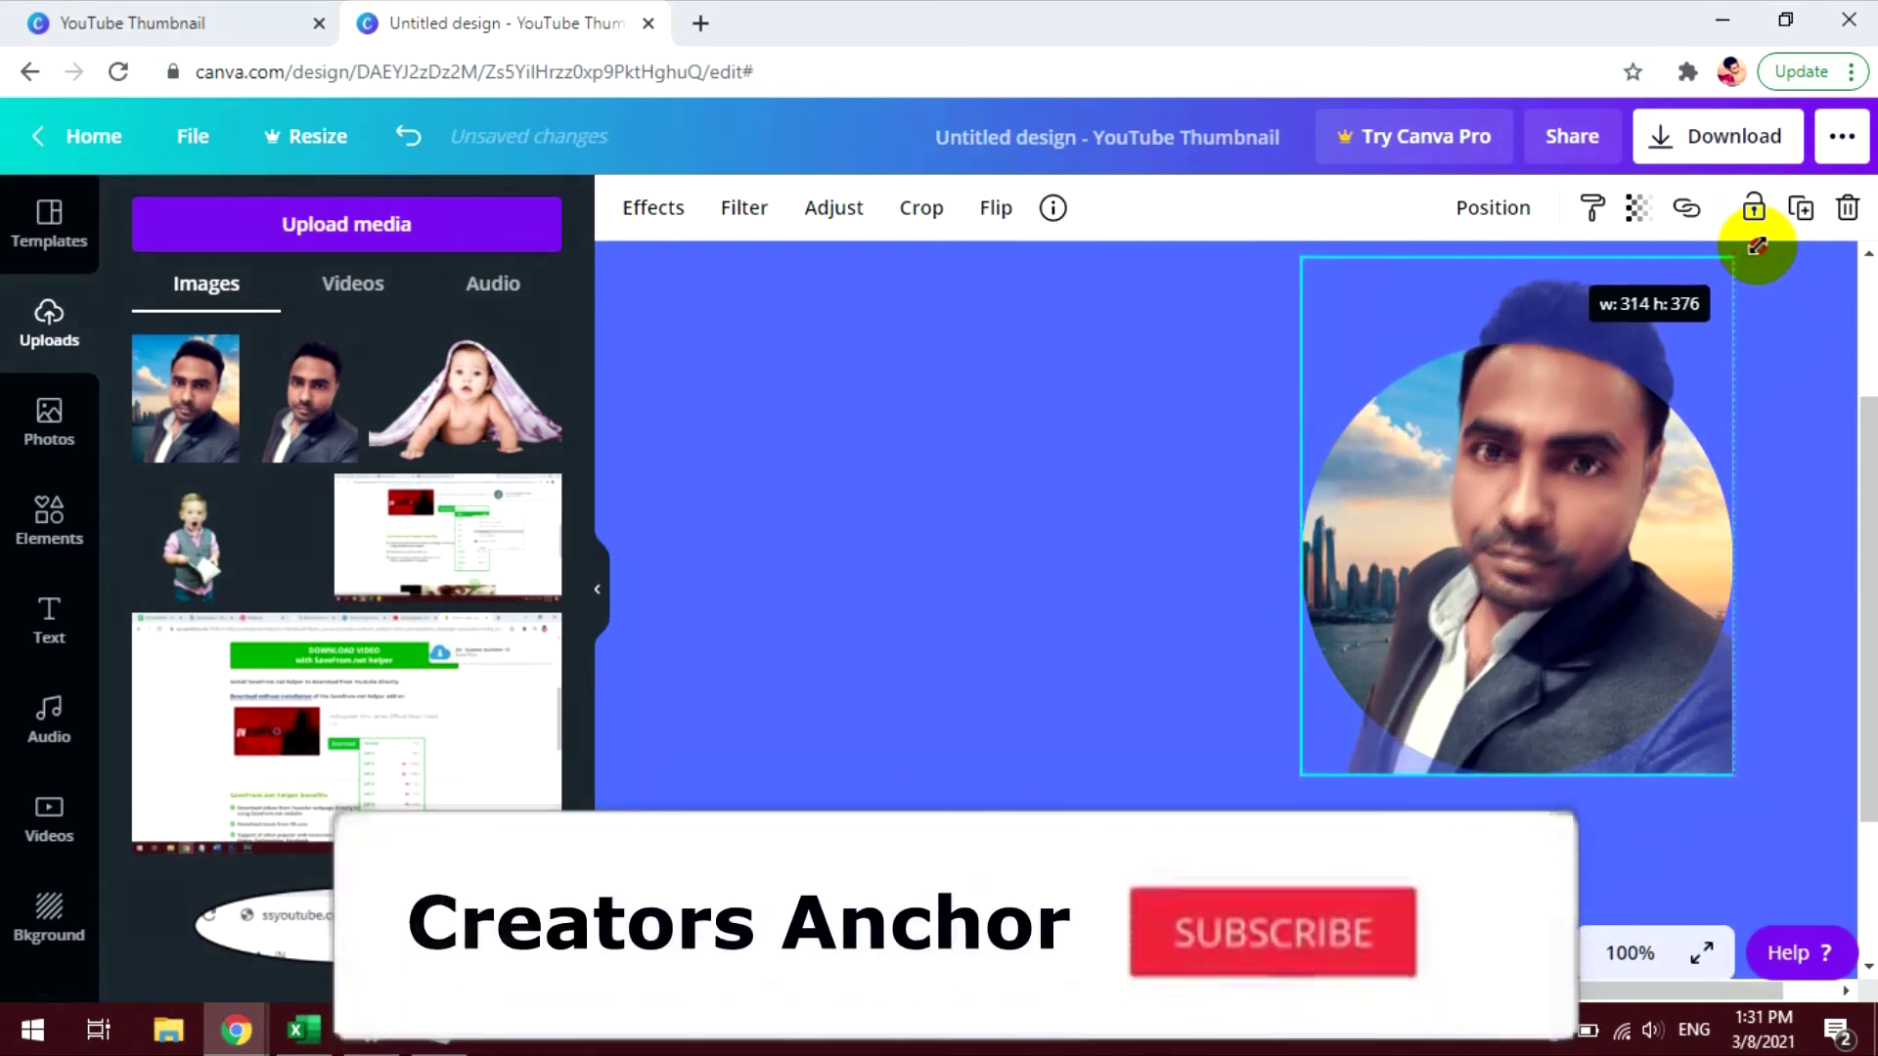
{"action": "left_click_drag", "start_coordinate": [1756, 246], "coordinate": [1760, 236]}
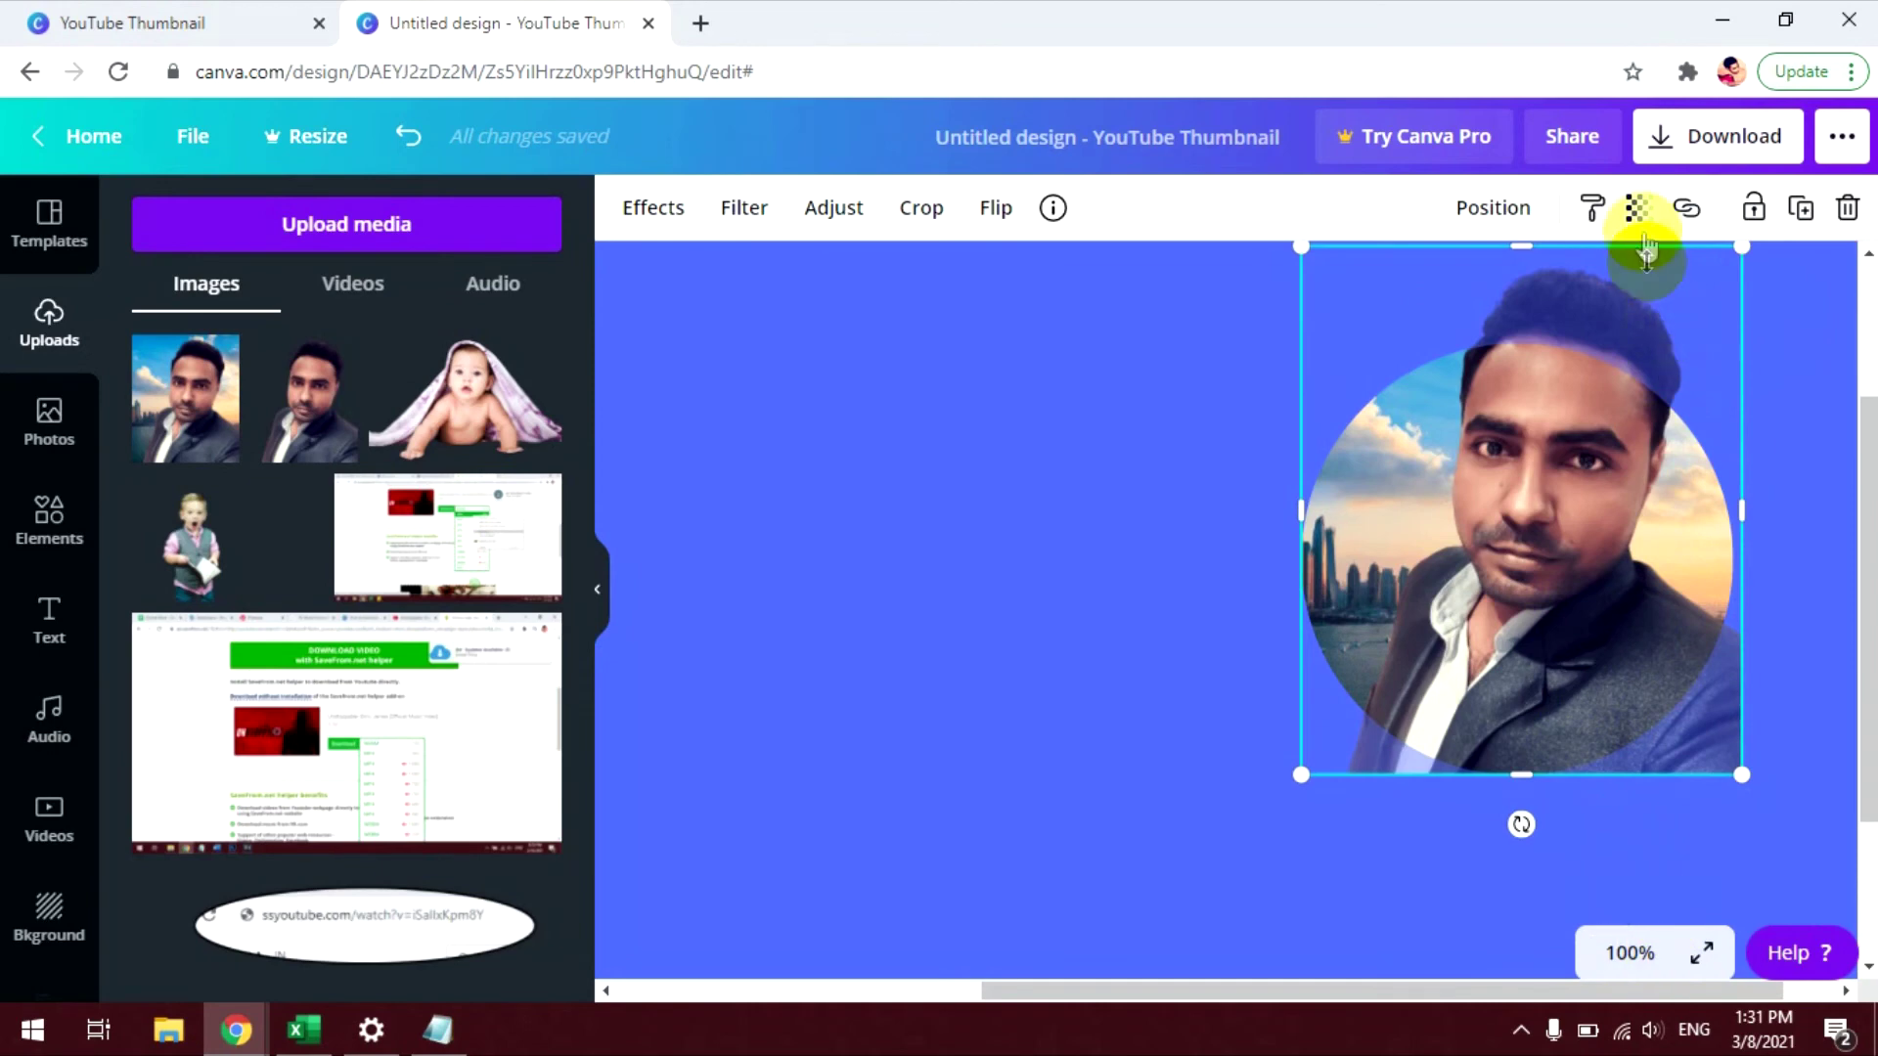
{"action": "left_click", "coordinate": [1636, 209]}
Step: Set the portrait's transparency back to 100 so it is fully opaque
{"action": "left_click_drag", "start_coordinate": [1543, 291], "coordinate": [1458, 291]}
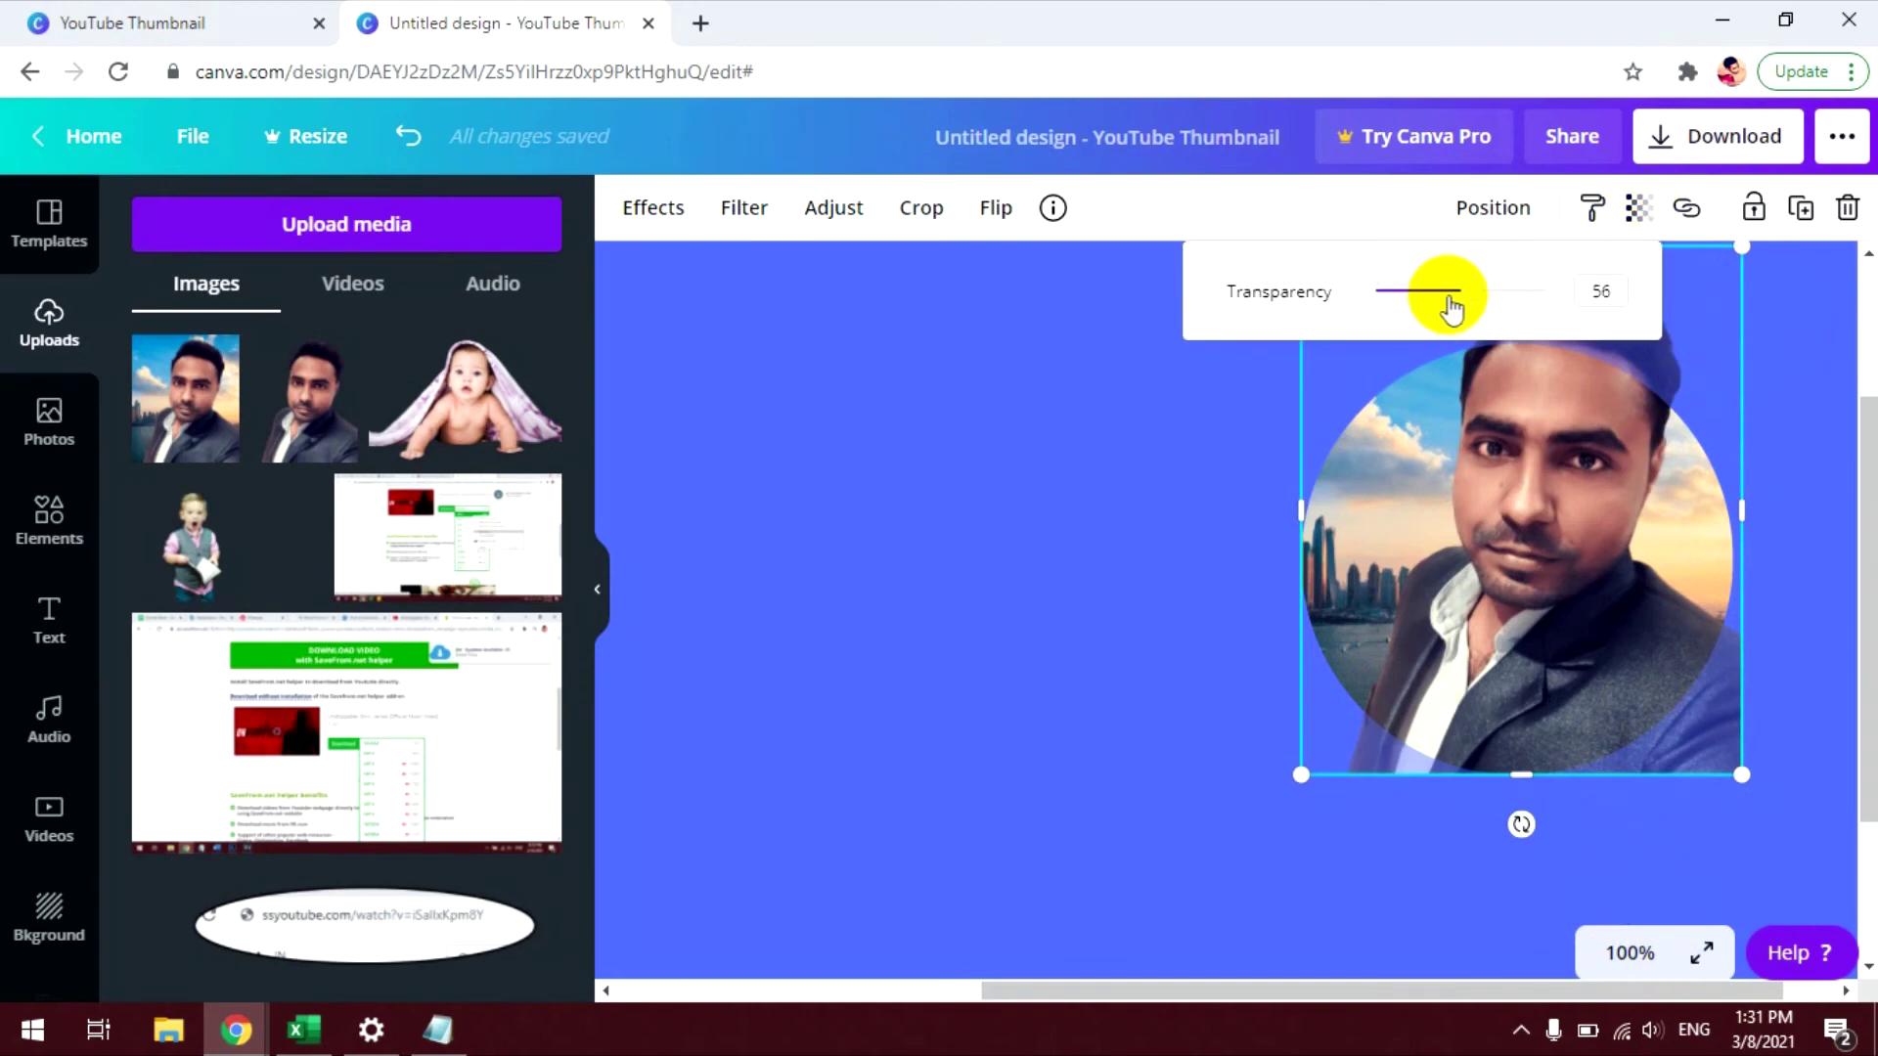
{"action": "left_click_drag", "start_coordinate": [1480, 309], "coordinate": [1756, 391]}
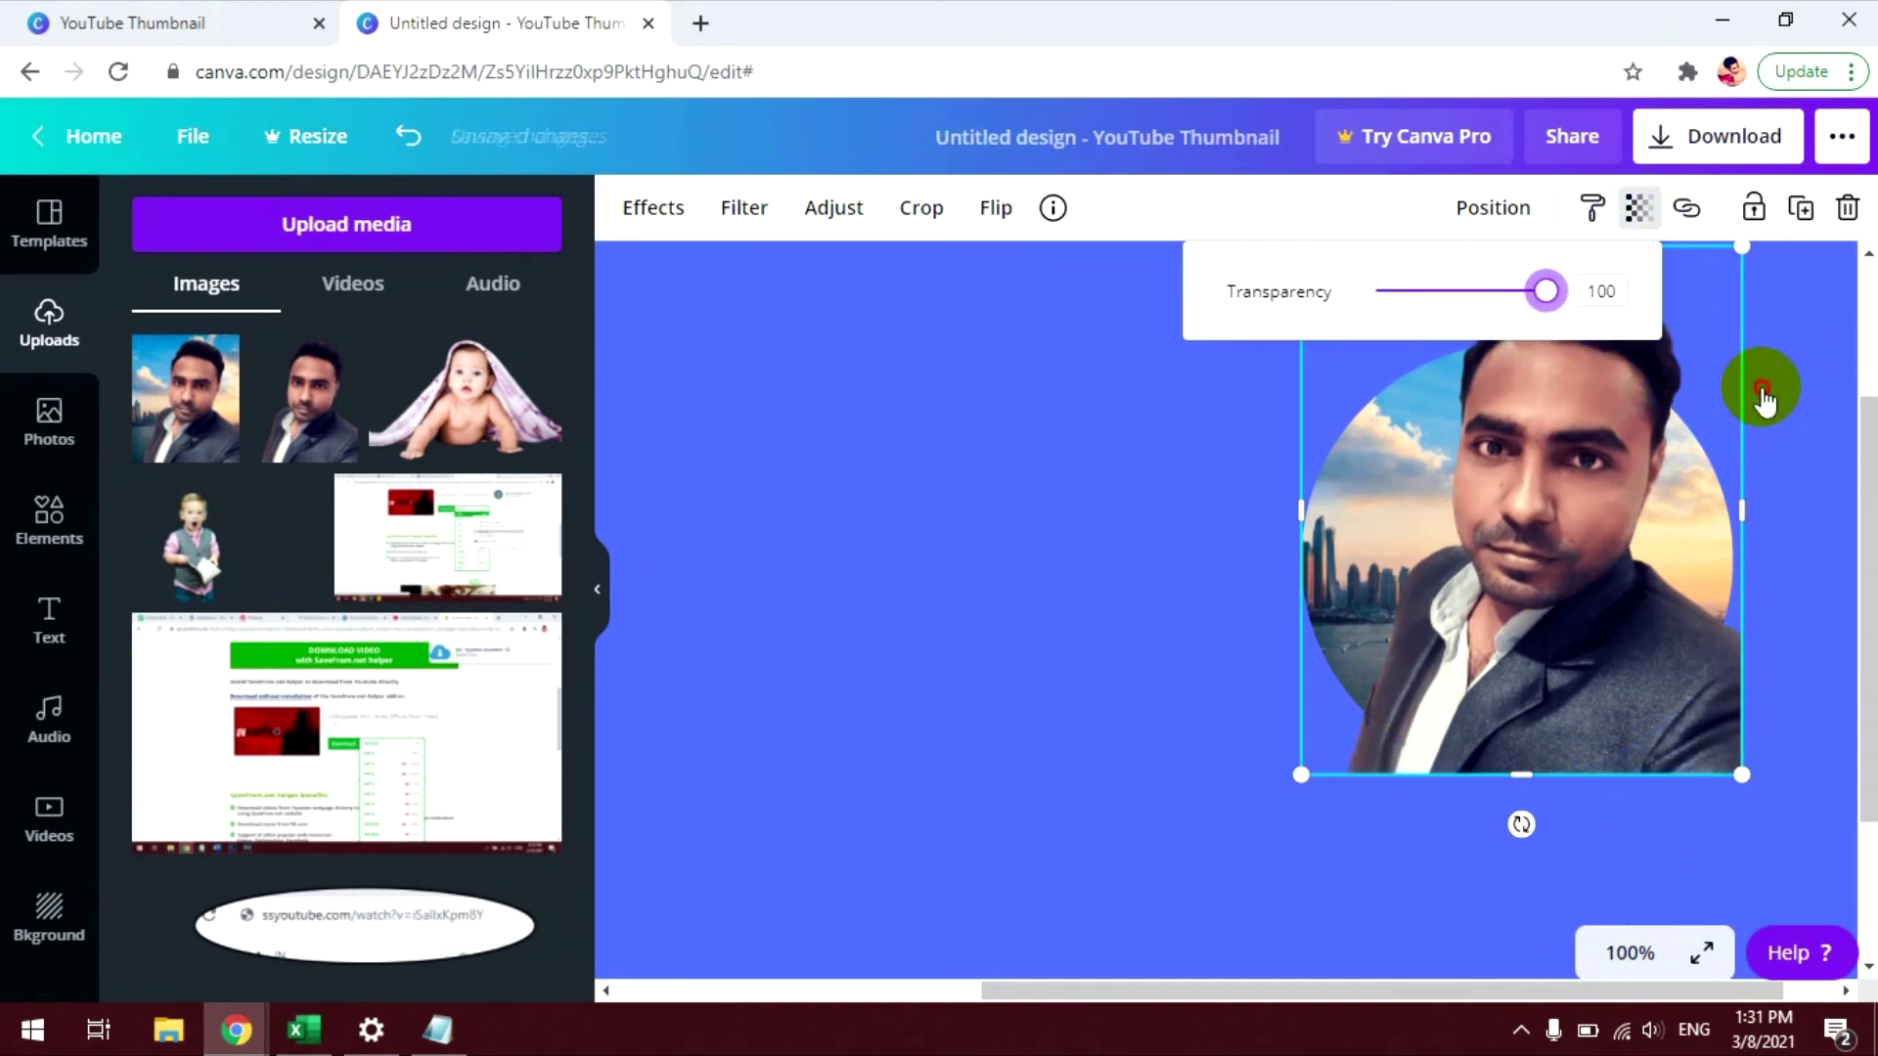
{"action": "left_click", "coordinate": [1134, 459]}
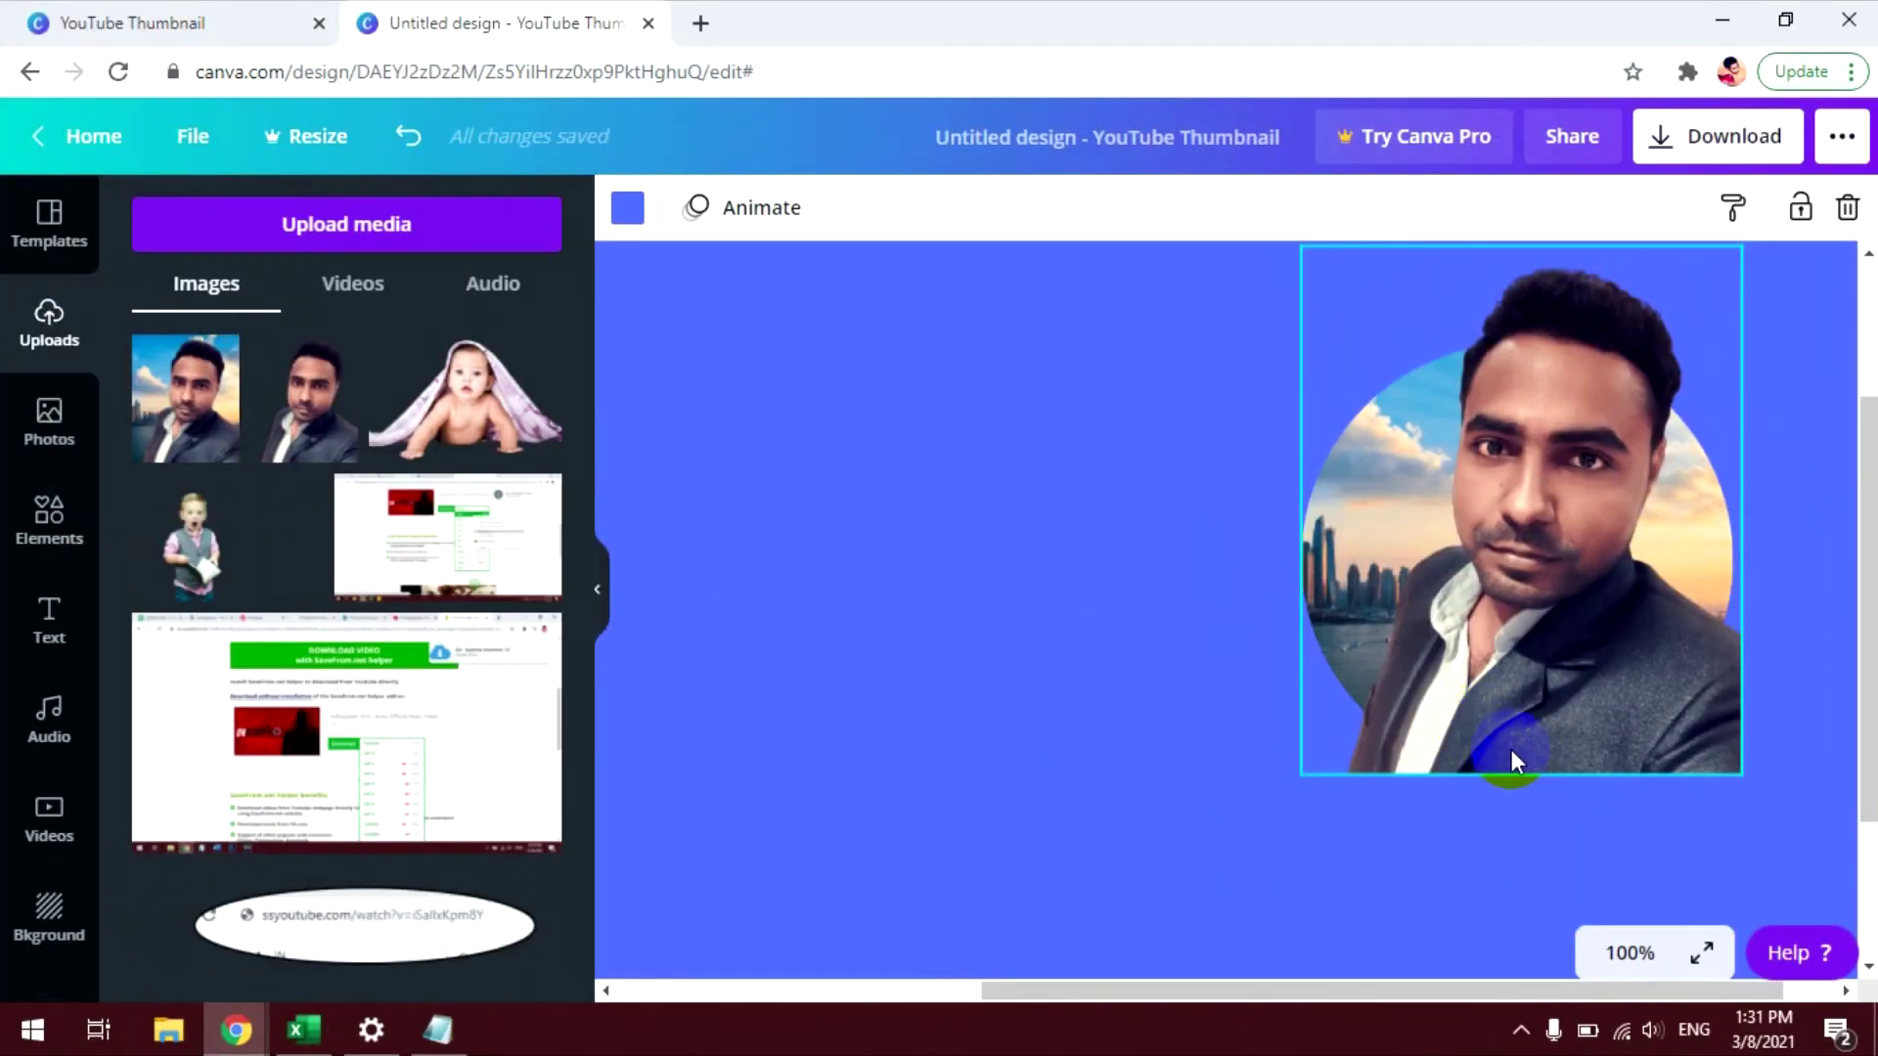
Step: Crop the portrait's bottom edge up to the circle so the head pops out above it
{"action": "left_click", "coordinate": [1525, 755]}
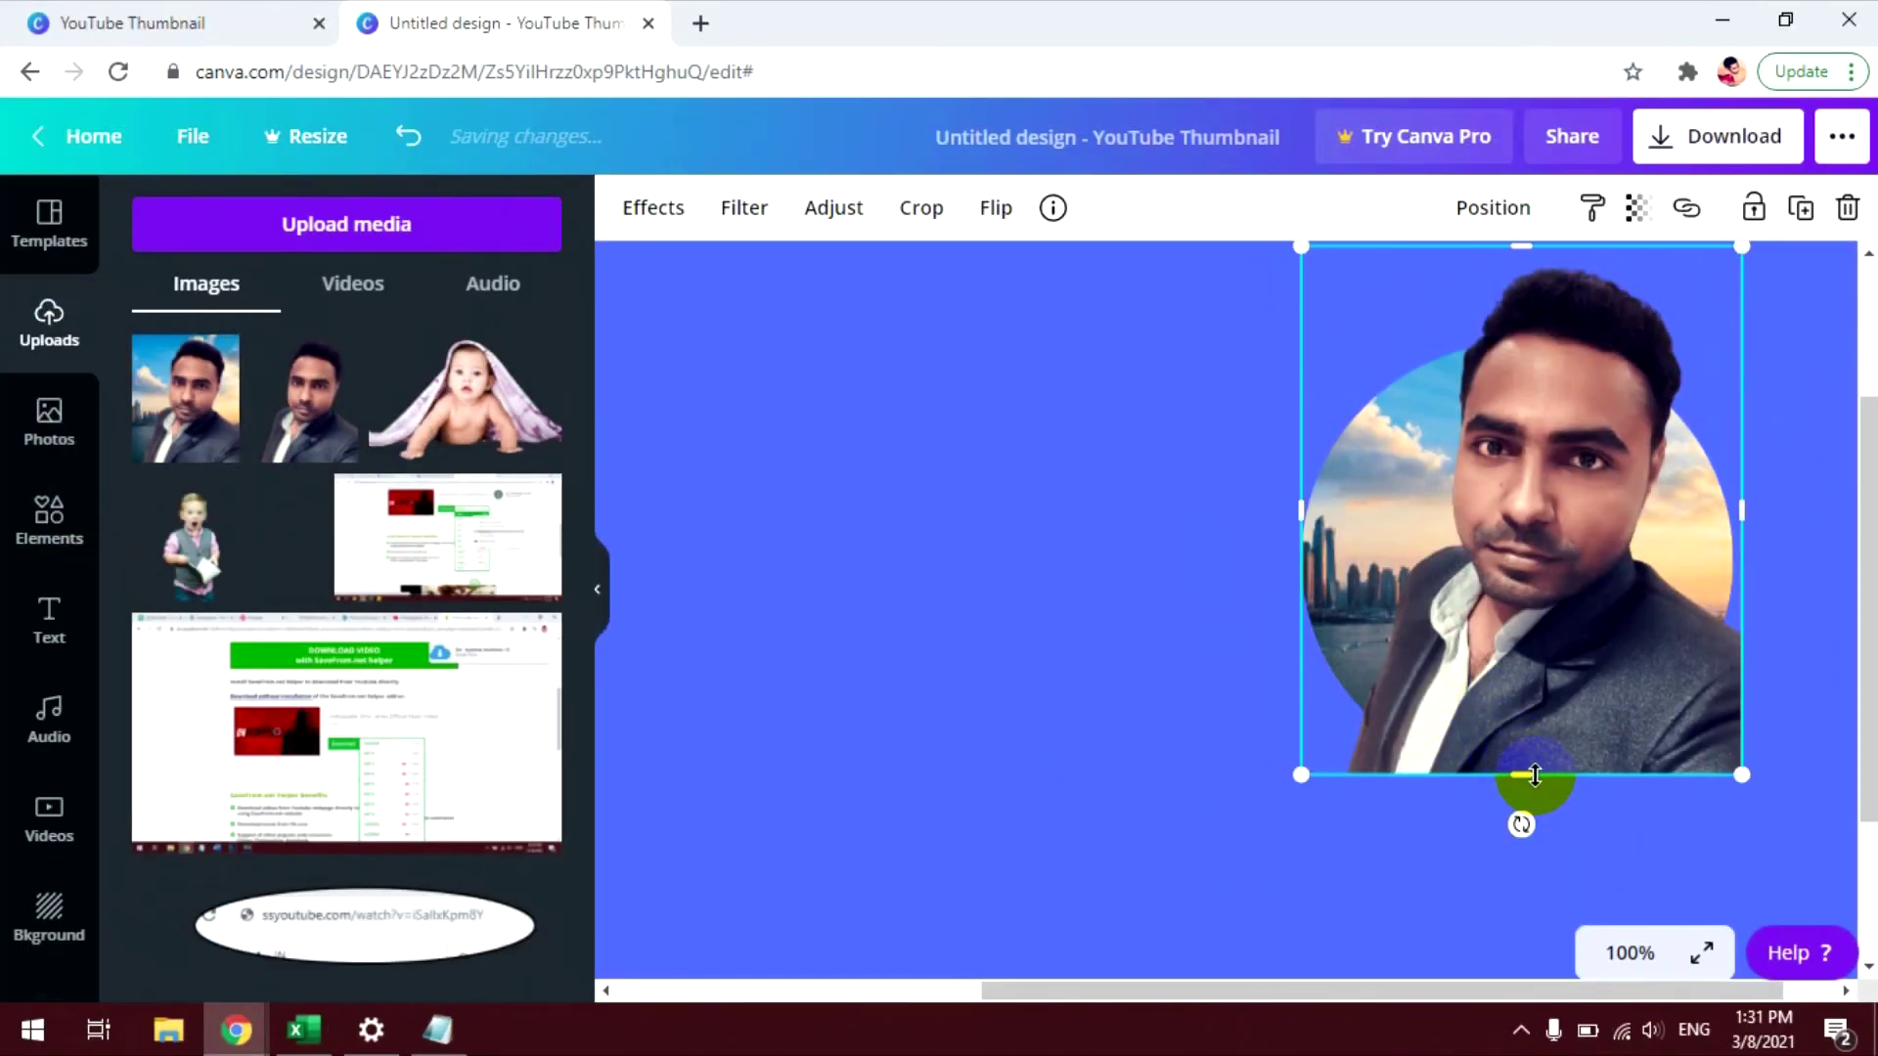
{"action": "left_click_drag", "start_coordinate": [1535, 774], "coordinate": [1551, 577]}
{"action": "left_click", "coordinate": [679, 675]}
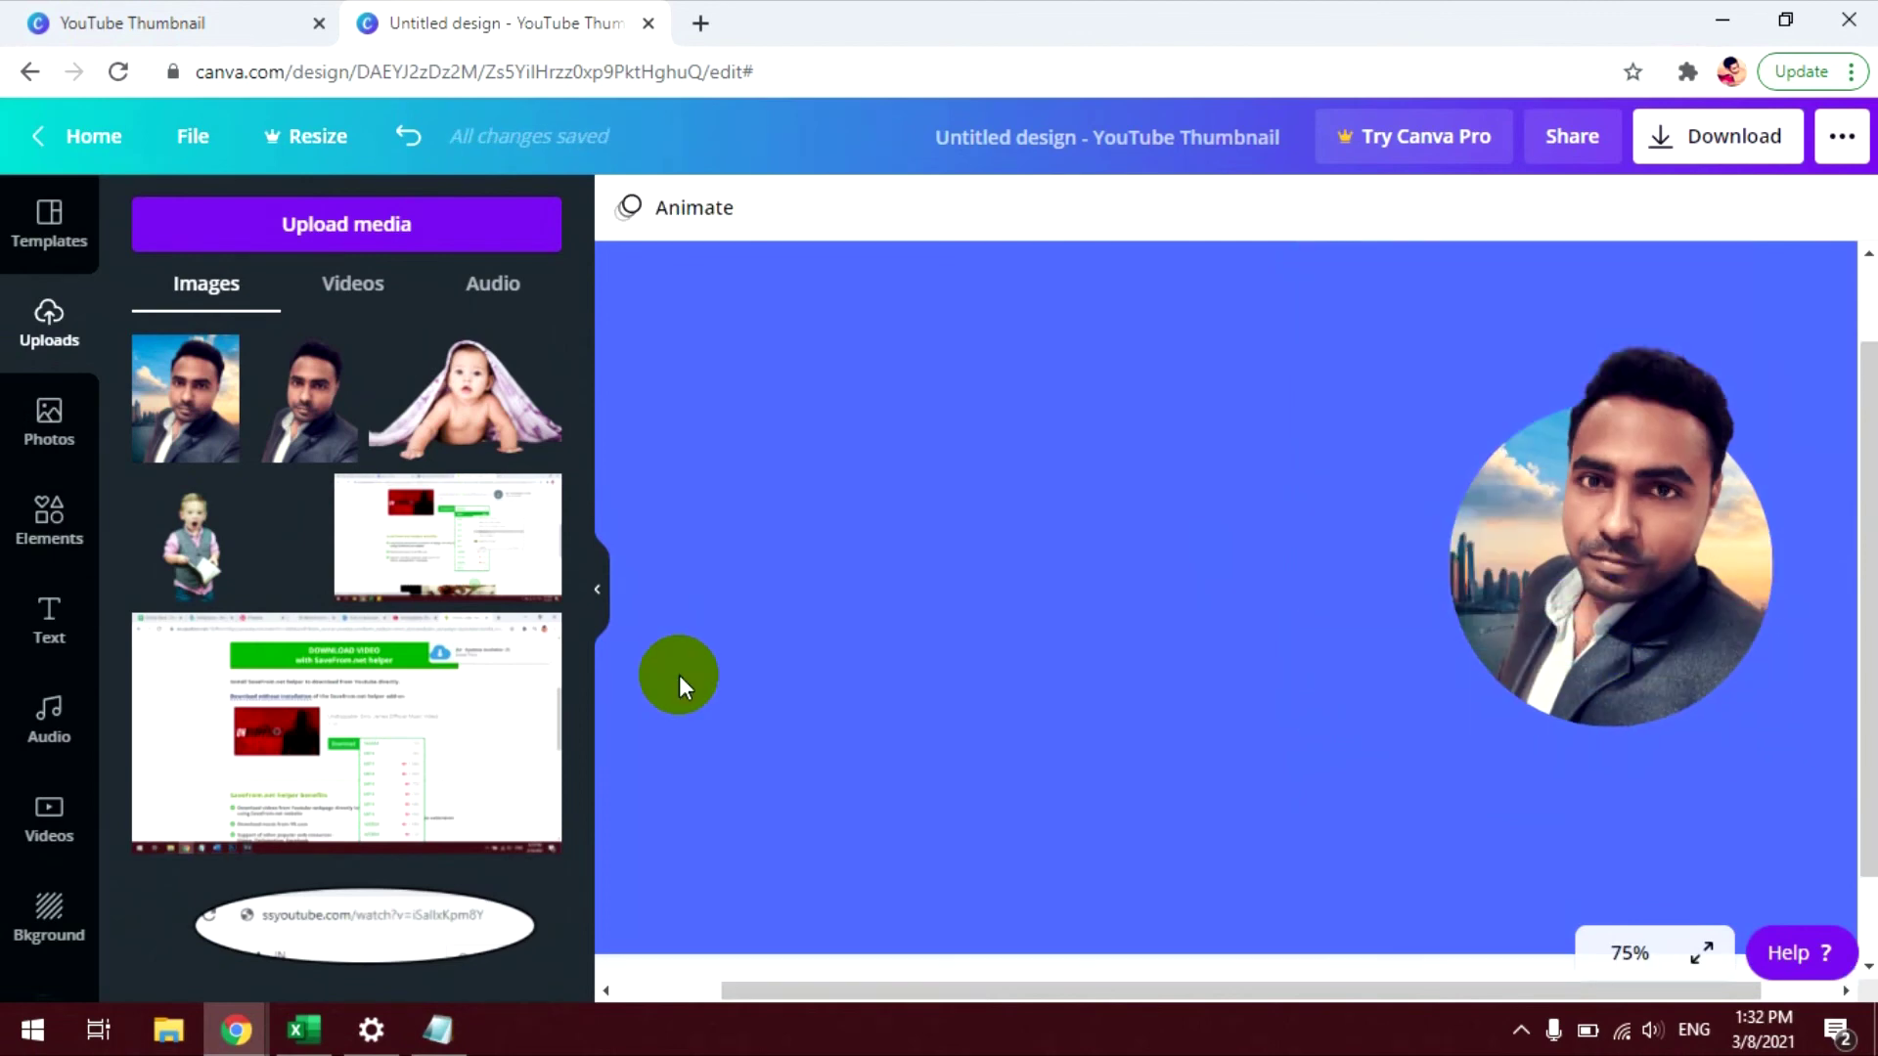